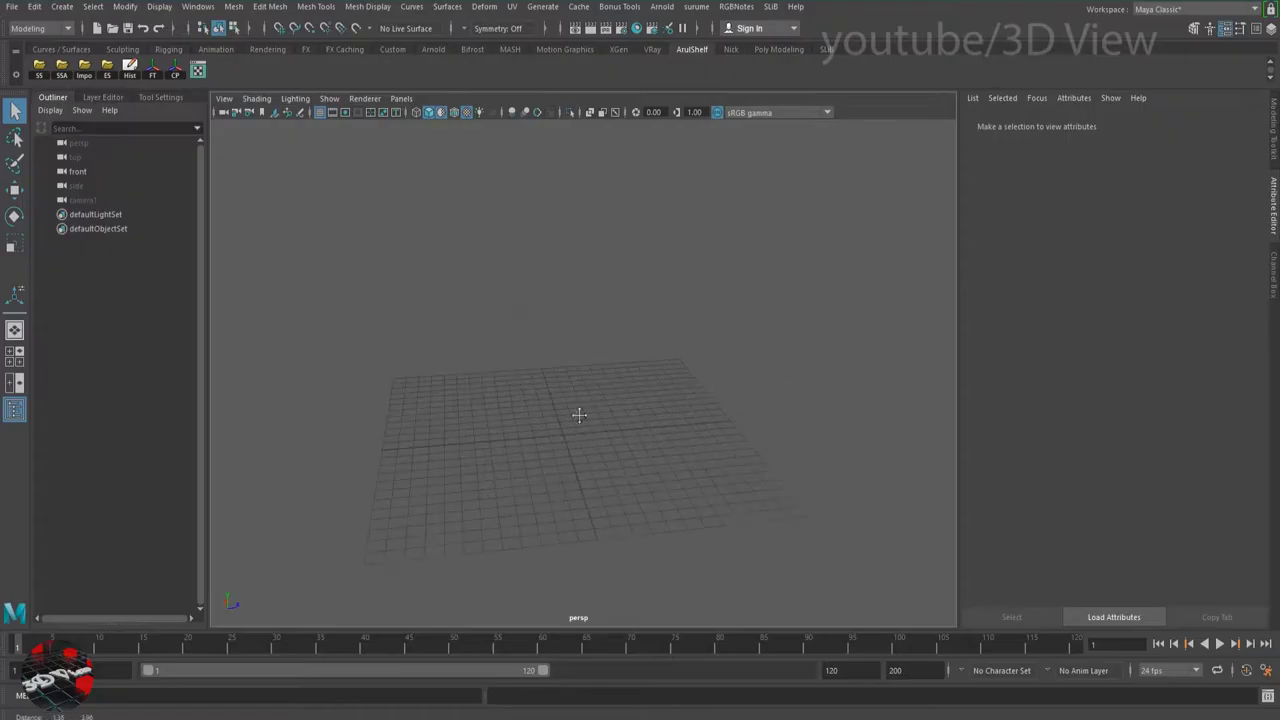
Add a polygon cylinder (pCylinder1) from Create > Polygon Primitives and frame it in view.
left_click(62, 6)
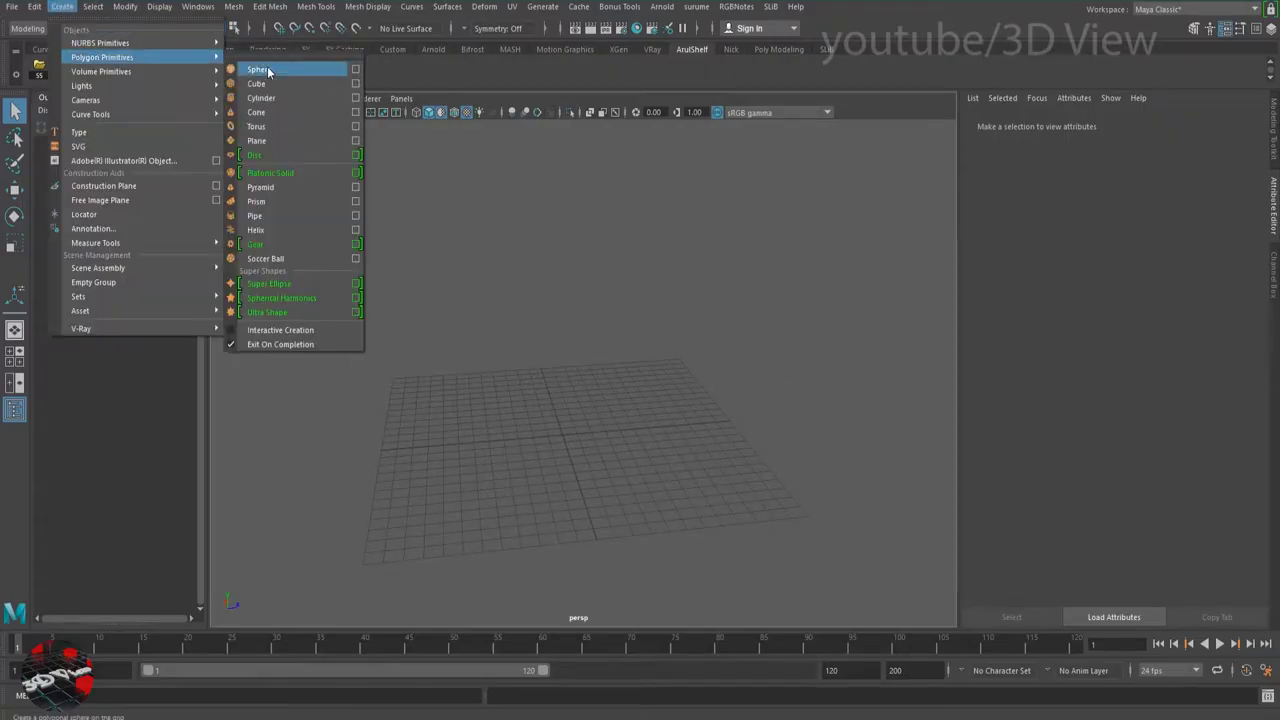
left_click(262, 99)
key("f")
scroll(583, 429, "down", 3)
mouse_move(560, 366)
left_mouse_down("alt")
mouse_move(422, 338)
mouse_move(588, 362)
left_mouse_up("alt")
scroll(422, 338, "down", 2)
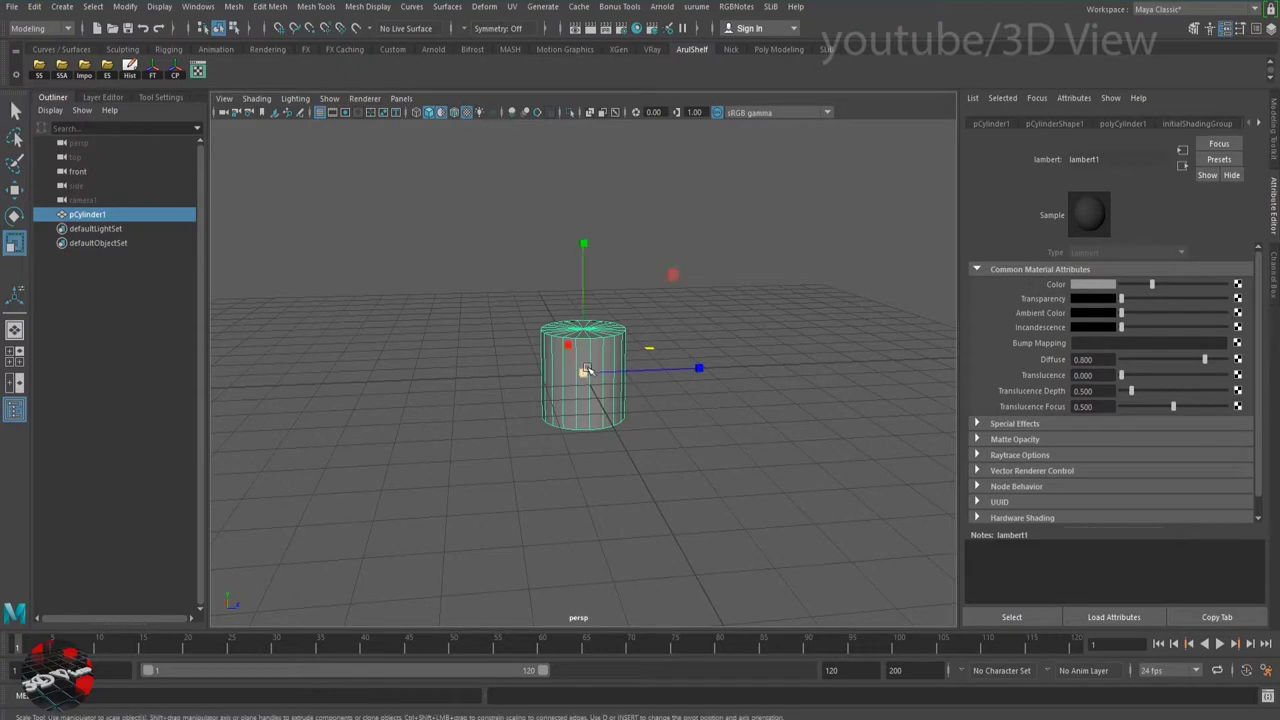
Scale the cylinder to 3.931 × 11.143 × 3.931 and raise it to 11.449.
key("f")
scroll(751, 409, "down", 2)
left_click_drag(751, 409, 549, 308, "alt")
left_click_drag(583, 244, 580, 195)
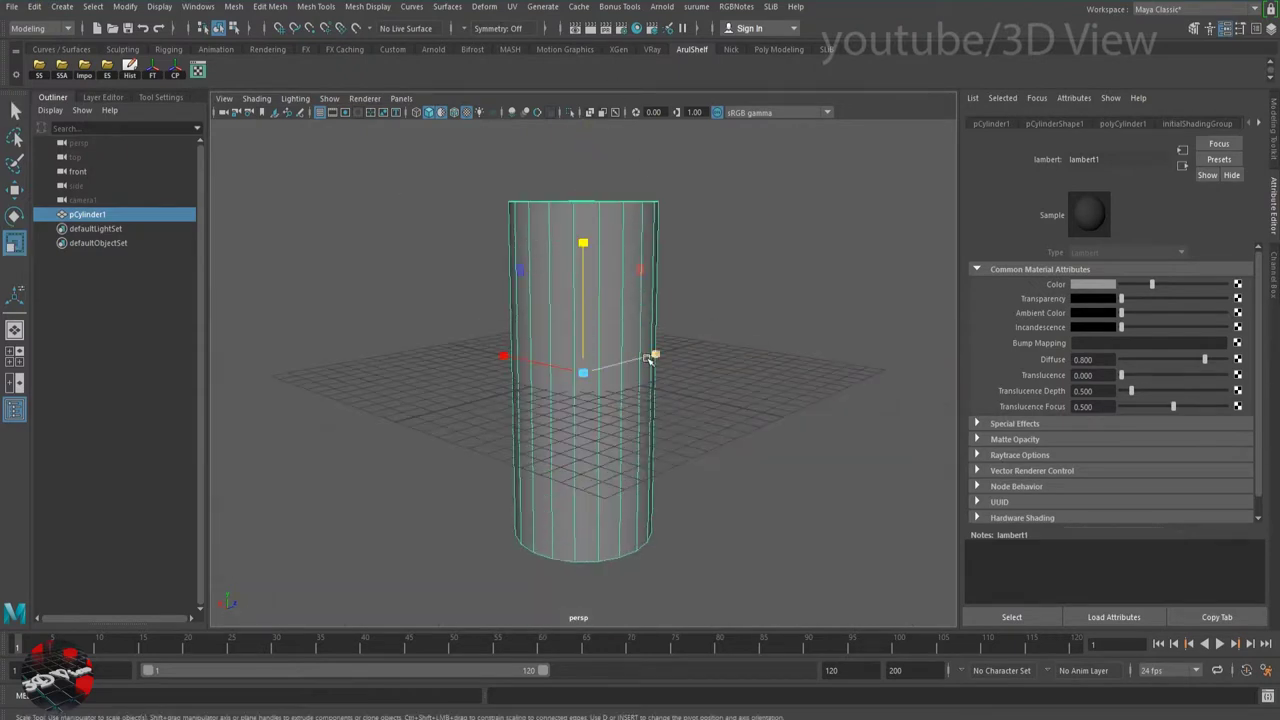
scroll(580, 244, "down", 2)
left_click_drag(583, 244, 572, 184)
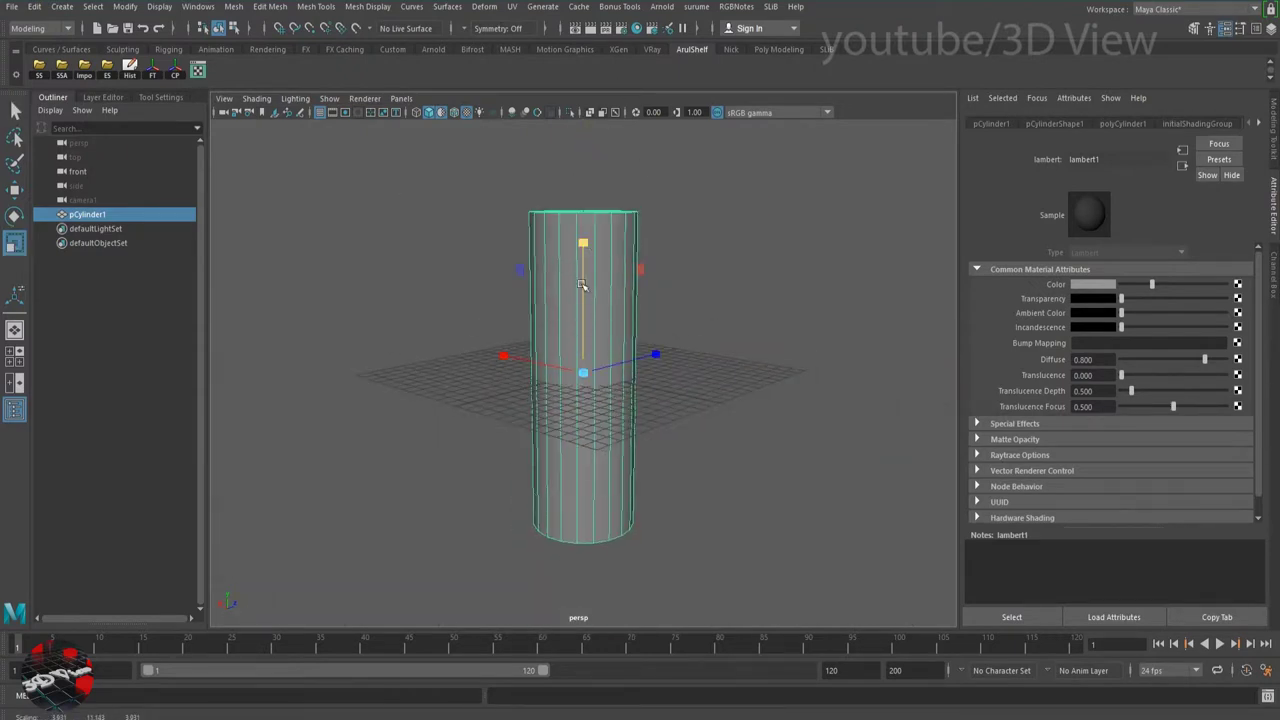
mouse_move(577, 286)
left_mouse_down()
mouse_move(584, 137)
mouse_move(629, 306)
left_mouse_up()
Set polyCylinder1's Subdivisions Caps to 3 and close in on the bottom cap.
left_click(1275, 272)
left_click(1139, 423)
type("3")
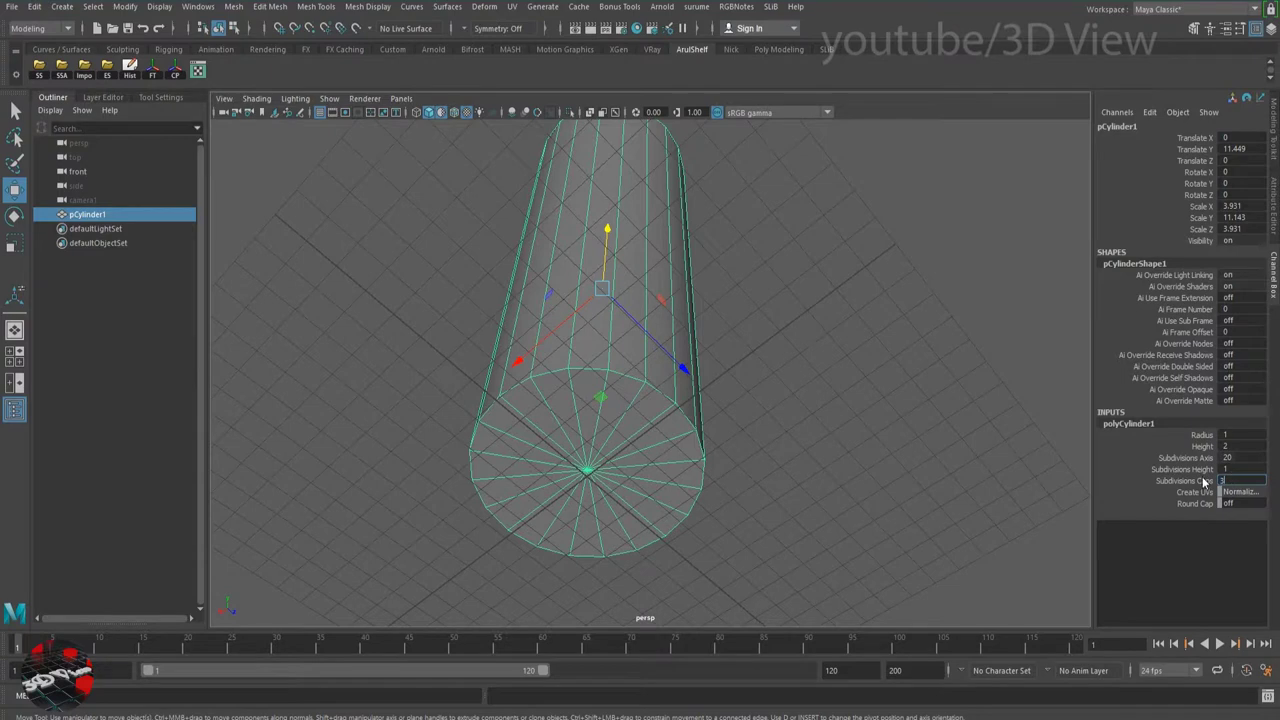
left_click_drag(714, 428, 559, 277, "alt")
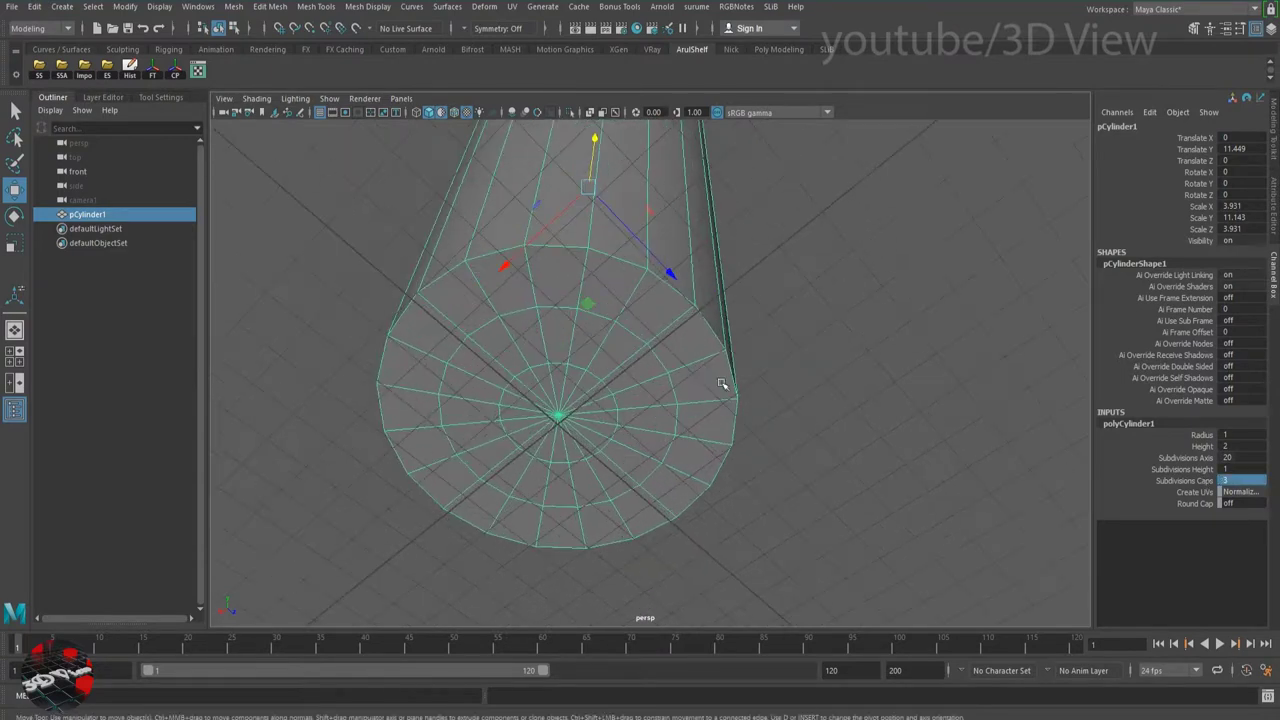
right_click_drag(559, 277, 594, 317, "alt")
right_click_drag(615, 255, 612, 292)
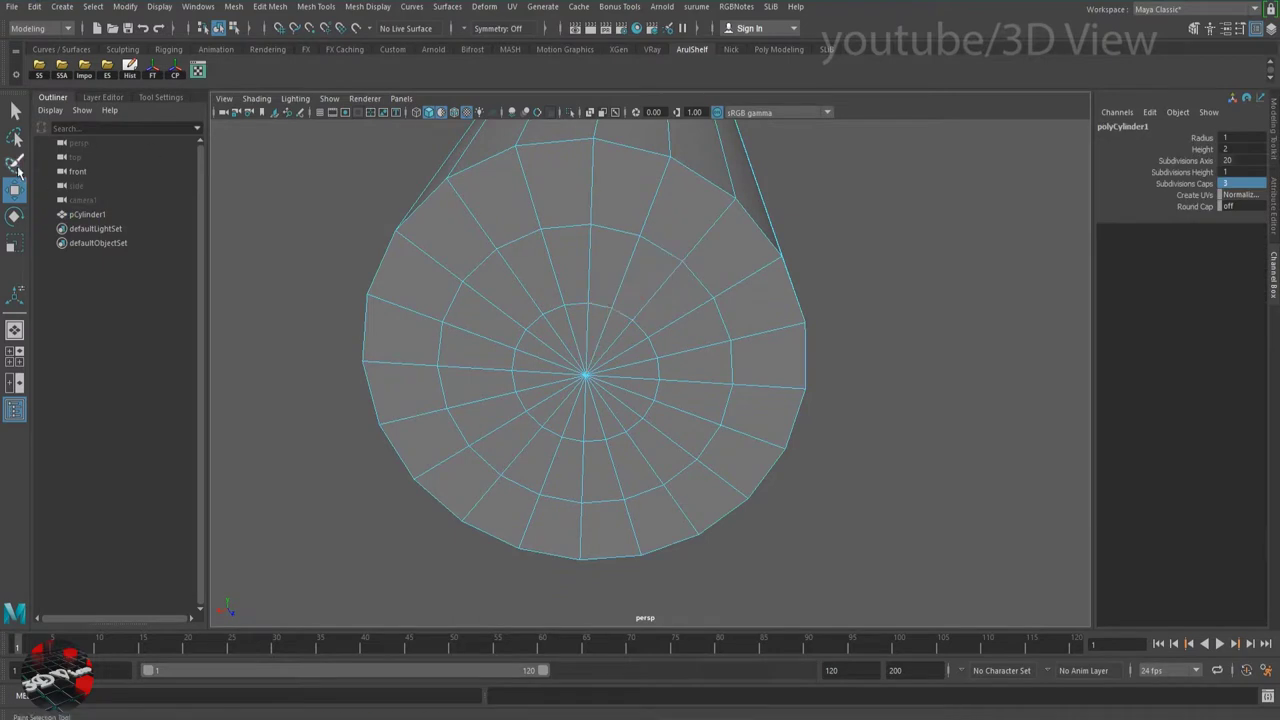
Extrude the inner bottom-cap face rings inward (Local Translate Z −0.455) and scale them.
left_click_drag(563, 313, 536, 375)
left_click_drag(649, 326, 671, 326)
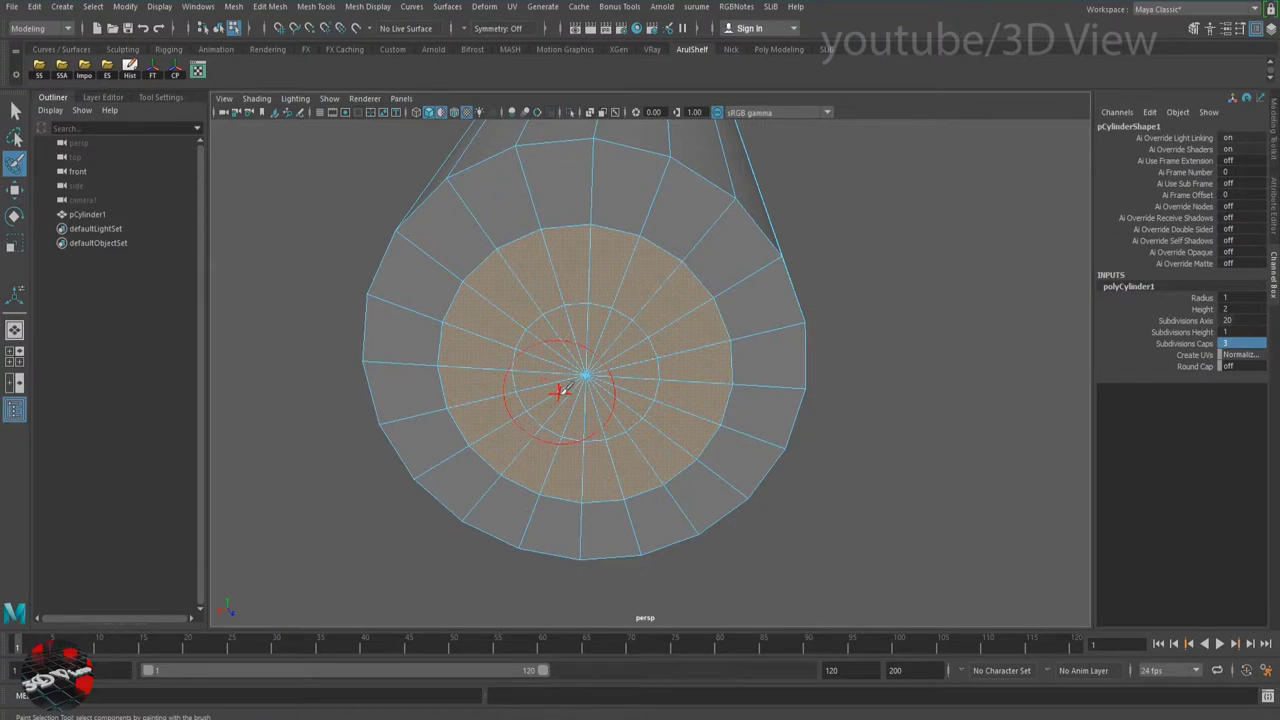
mouse_move(637, 374)
left_mouse_down("alt")
mouse_move(633, 358)
mouse_move(519, 470)
mouse_move(517, 455)
mouse_move(523, 510)
mouse_move(523, 449)
mouse_move(629, 374)
mouse_move(579, 420)
mouse_move(552, 474)
mouse_move(520, 440)
mouse_move(521, 455)
mouse_move(683, 388)
mouse_move(687, 355)
left_mouse_up("alt")
key("ctrl+e")
key("r")
mouse_move(638, 470)
left_mouse_down("alt")
mouse_move(697, 391)
mouse_move(670, 380)
mouse_move(701, 374)
left_mouse_up("alt")
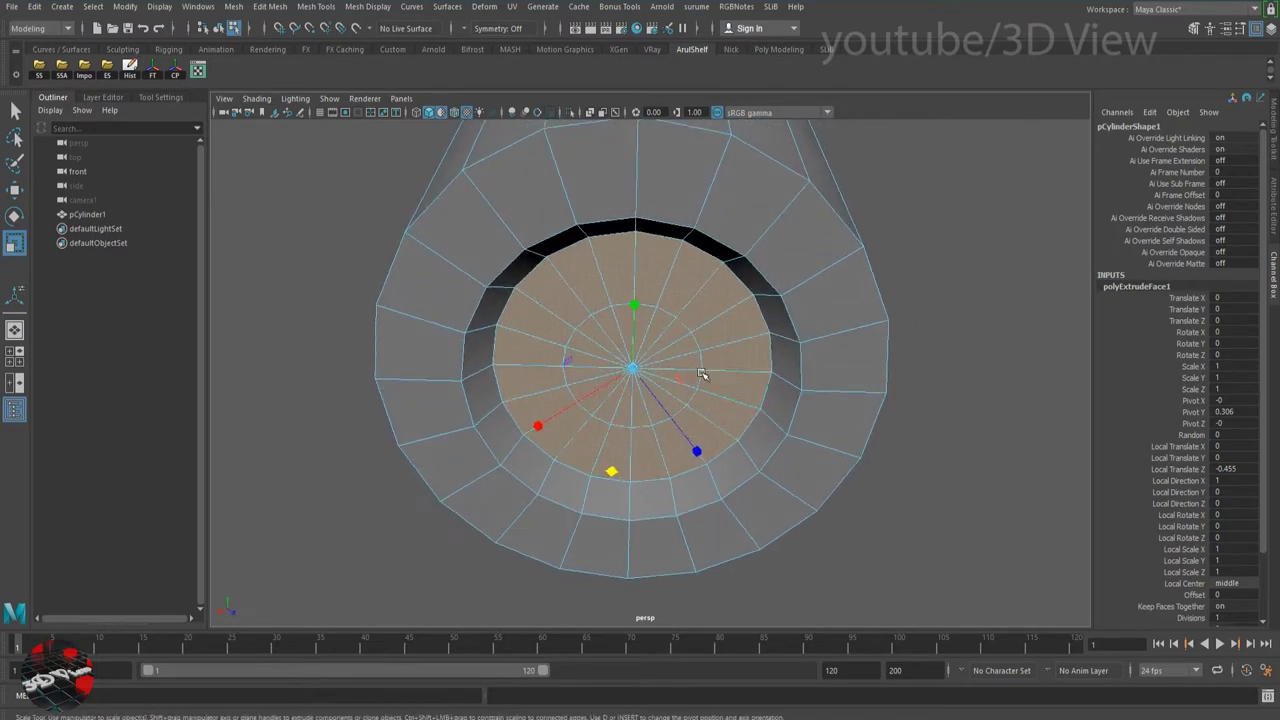
key("q")
Extrude the central cap faces deeper (Local Translate Z −0.398) and shrink them smaller.
left_click(367, 260)
left_click(14, 165)
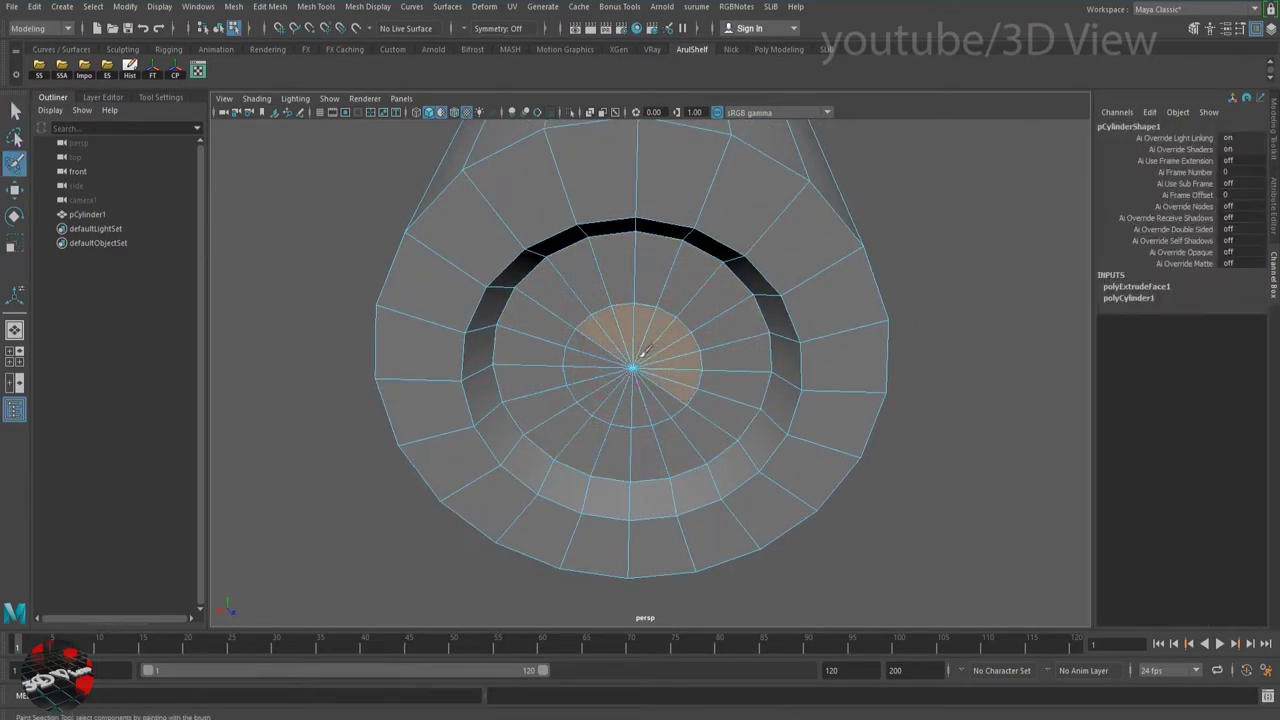
left_click_drag(584, 340, 660, 378, "alt")
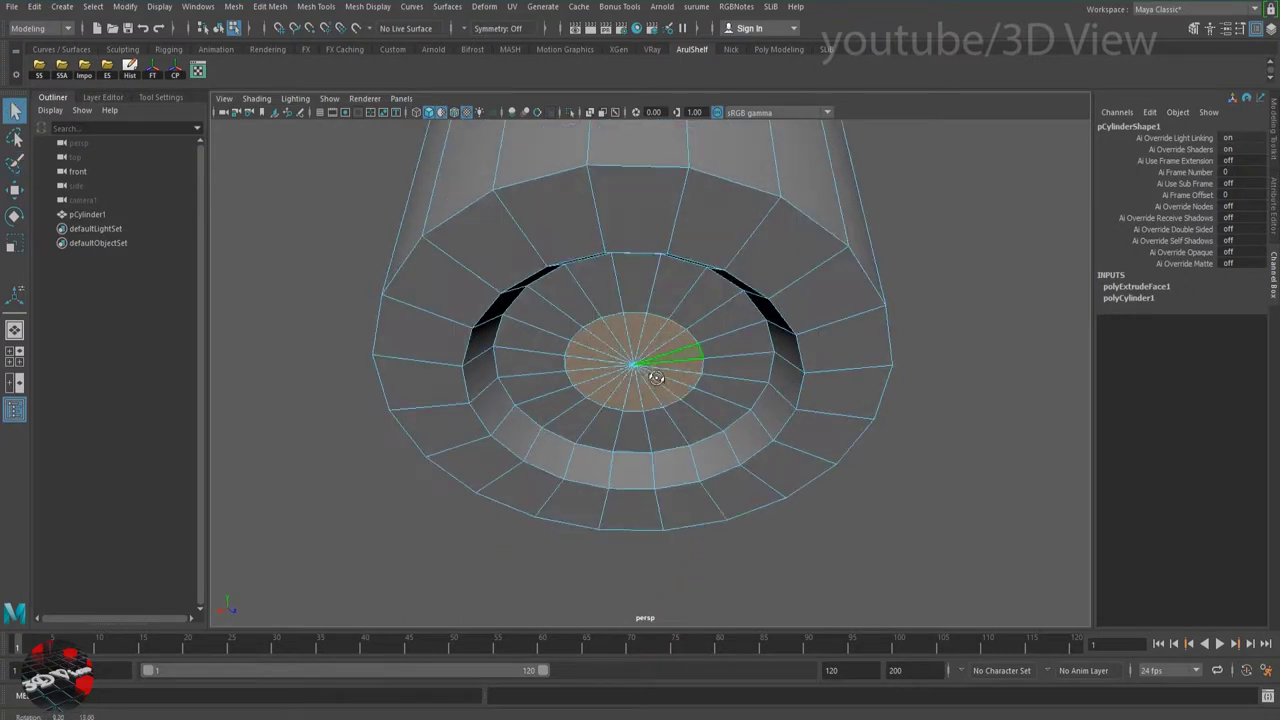
key("ctrl+e")
left_click_drag(592, 427, 609, 458)
scroll(609, 458, "up", 3)
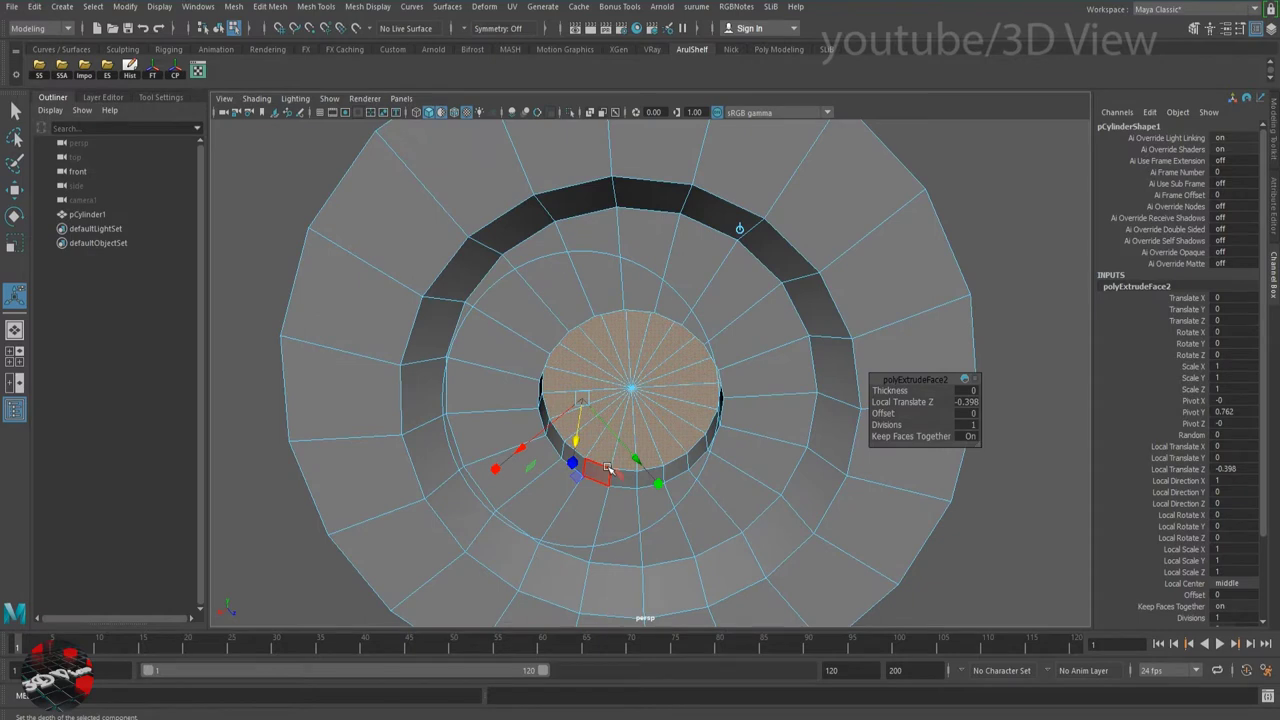
left_click(620, 515)
key("r")
mouse_move(621, 504)
left_mouse_down()
mouse_move(671, 414)
mouse_move(680, 429)
mouse_move(704, 320)
left_mouse_up()
key("4")
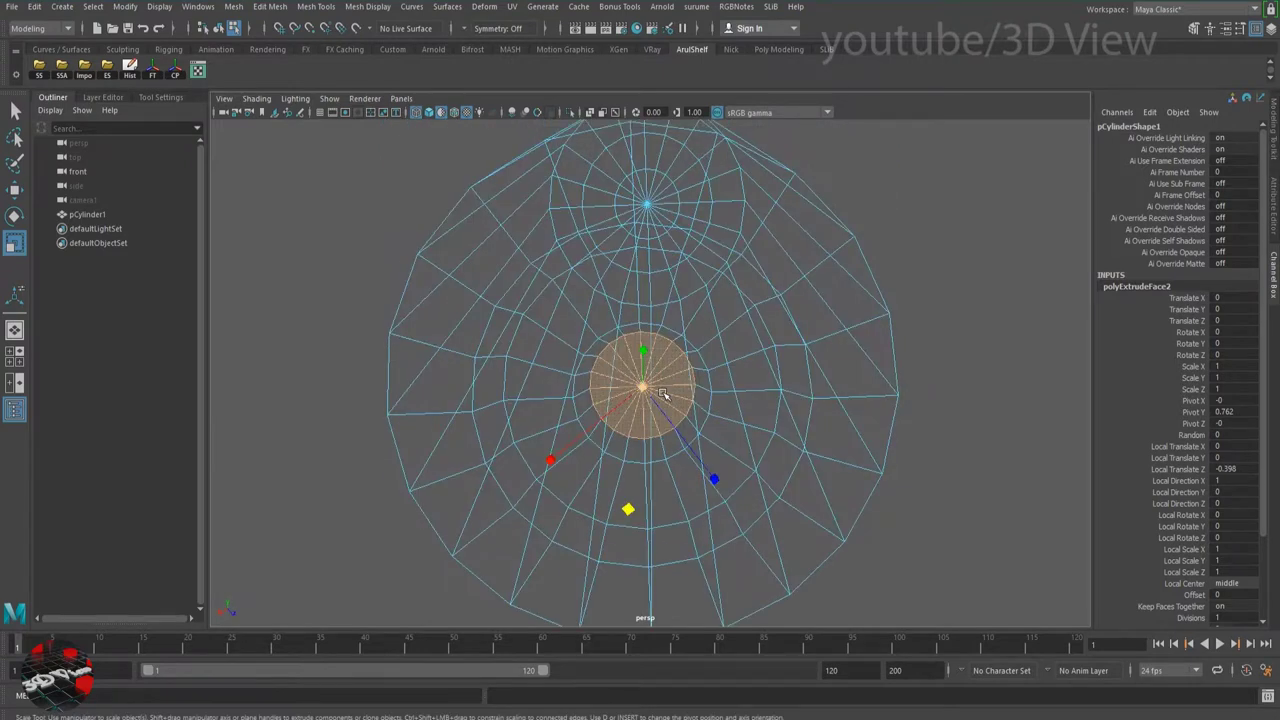
Move the base's centre vertex along the vertical axis.
key("5")
key("F9")
left_click(642, 387)
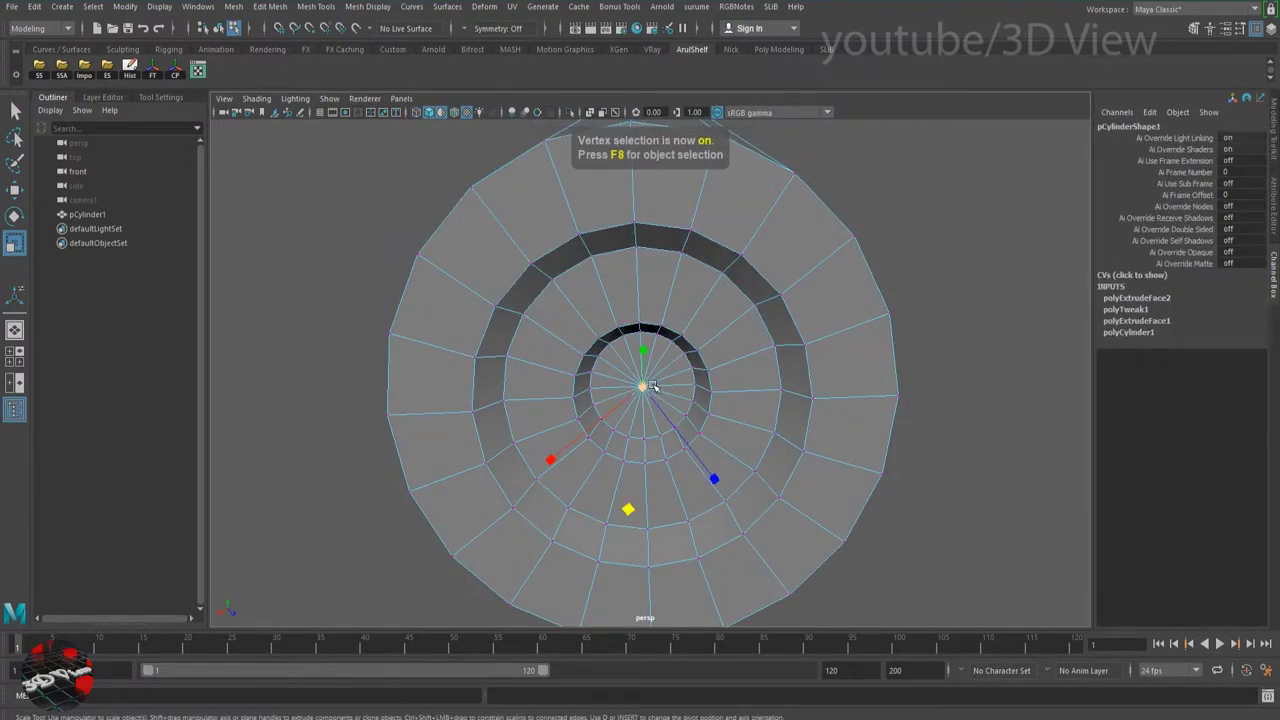
scroll(670, 400, "up", 5)
key("w")
scroll(672, 408, "down", 2)
left_click(650, 288)
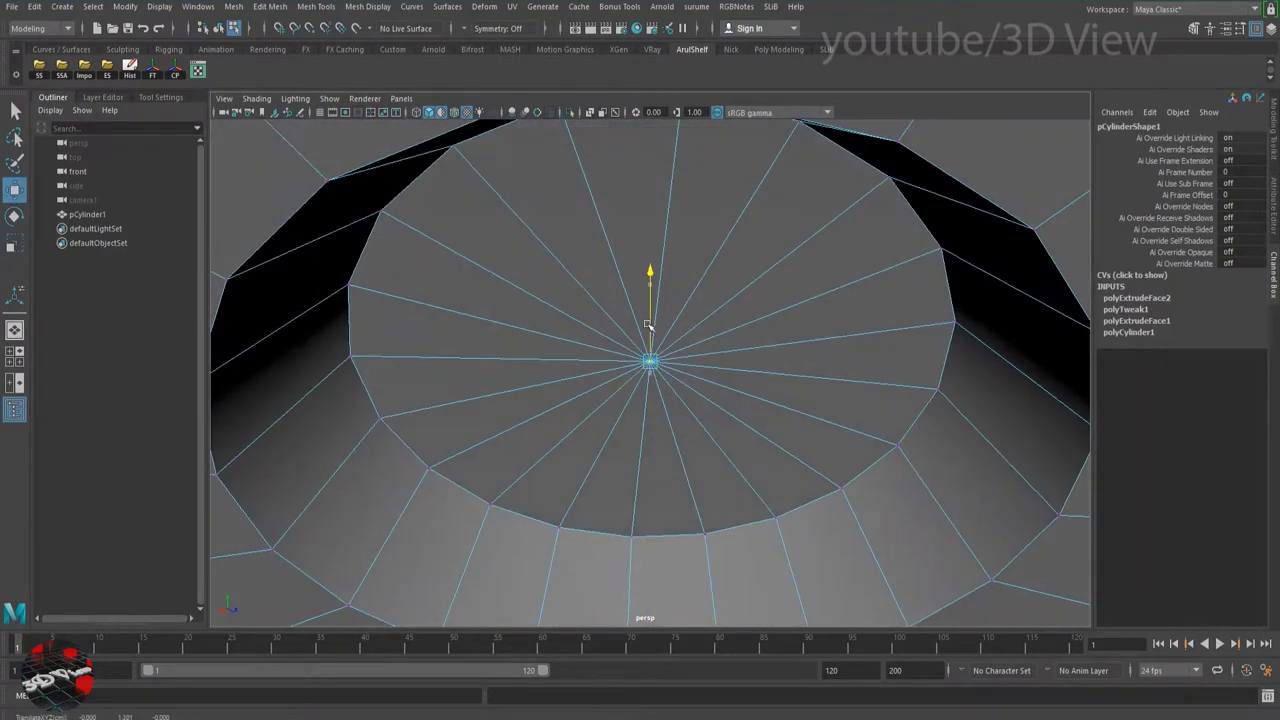
scroll(760, 289, "down", 3)
mouse_move(760, 289)
left_mouse_down("alt")
mouse_move(1057, 423)
mouse_move(631, 318)
left_mouse_up("alt")
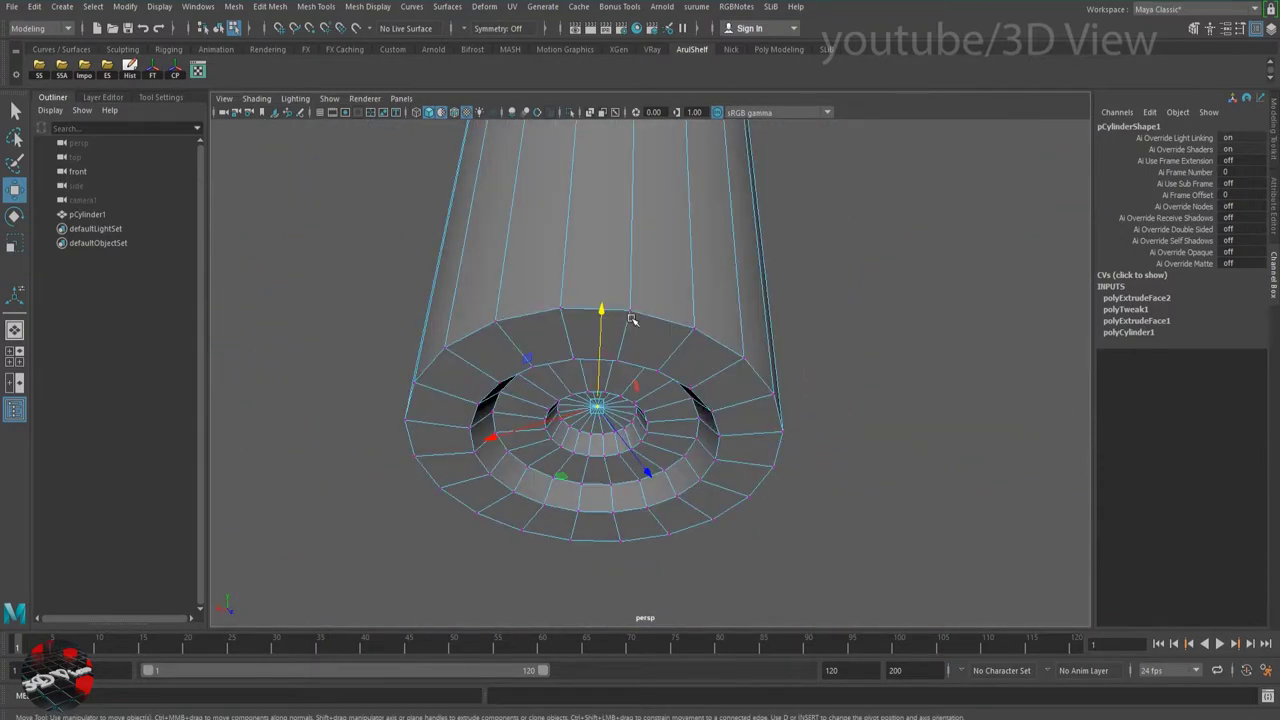
Bevel the base's outer edge loop with 2 segments and Fraction 0.3.
key("F8")
scroll(655, 335, "up", 3)
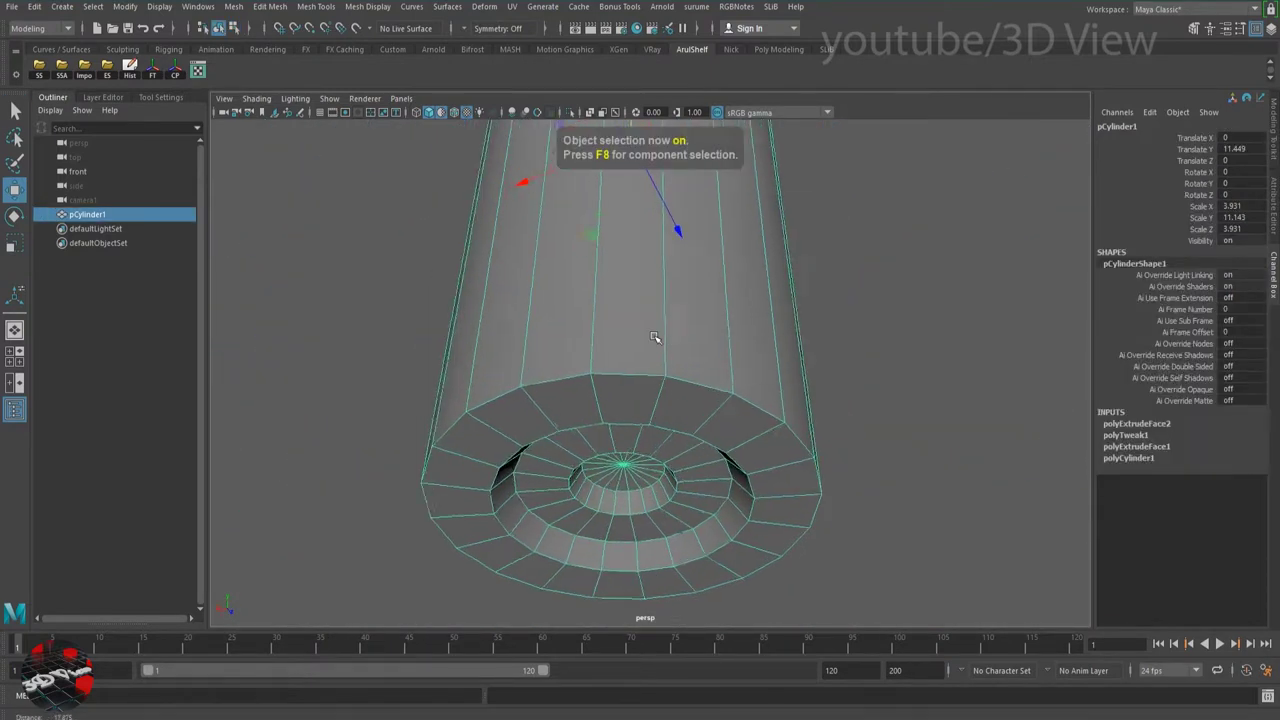
key("F10")
left_click(627, 377)
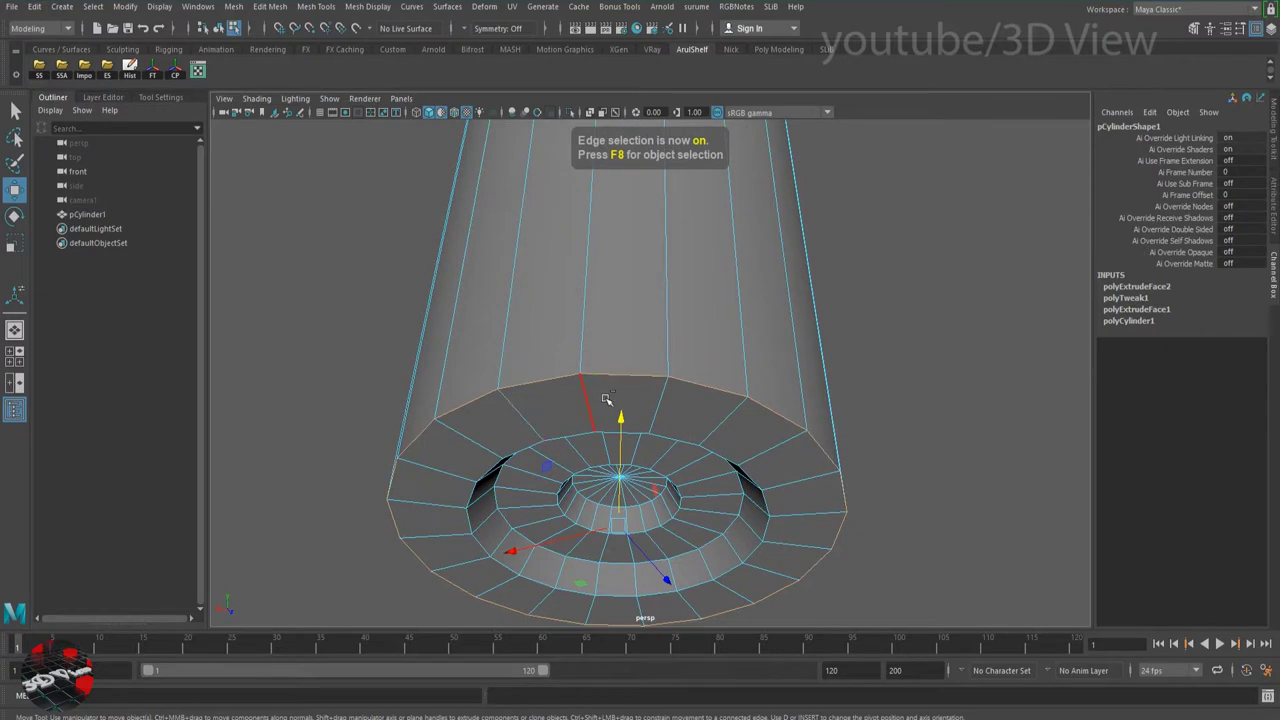
key("ctrl+b")
left_click_drag(692, 376, 641, 333, "alt")
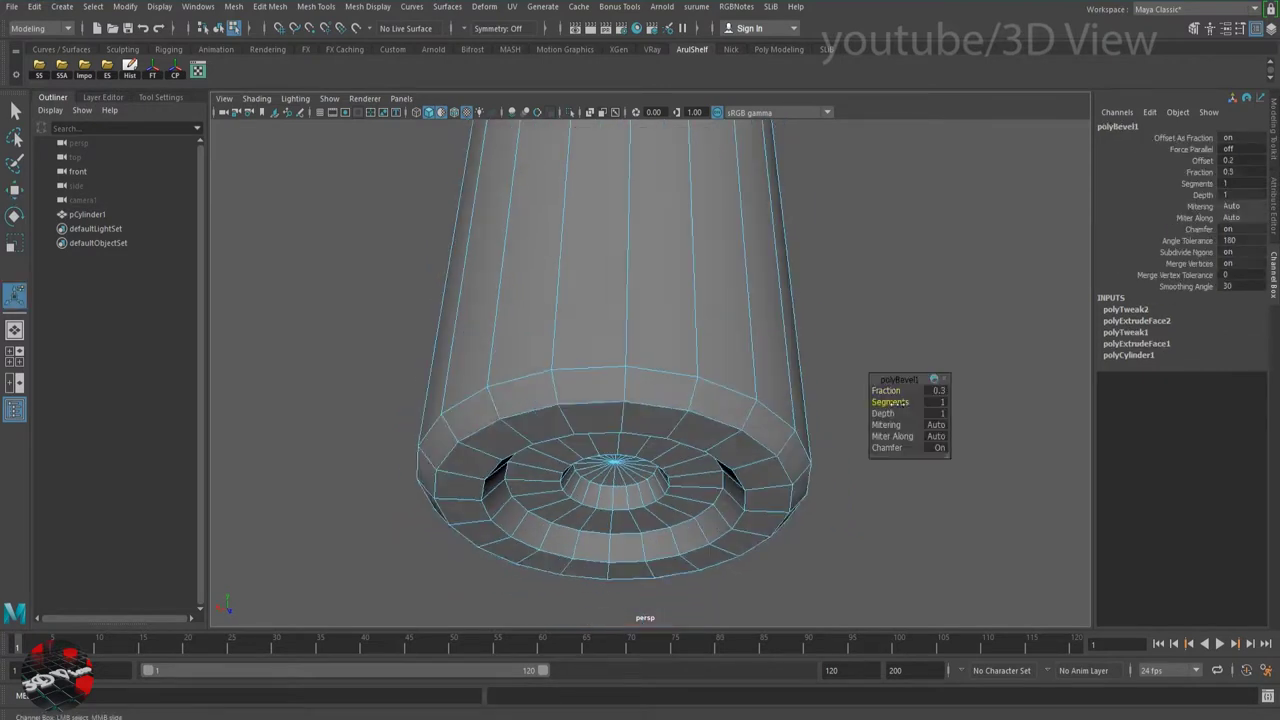
Delete the top cap faces to leave the cylinder open at the top.
key("F8")
key("w")
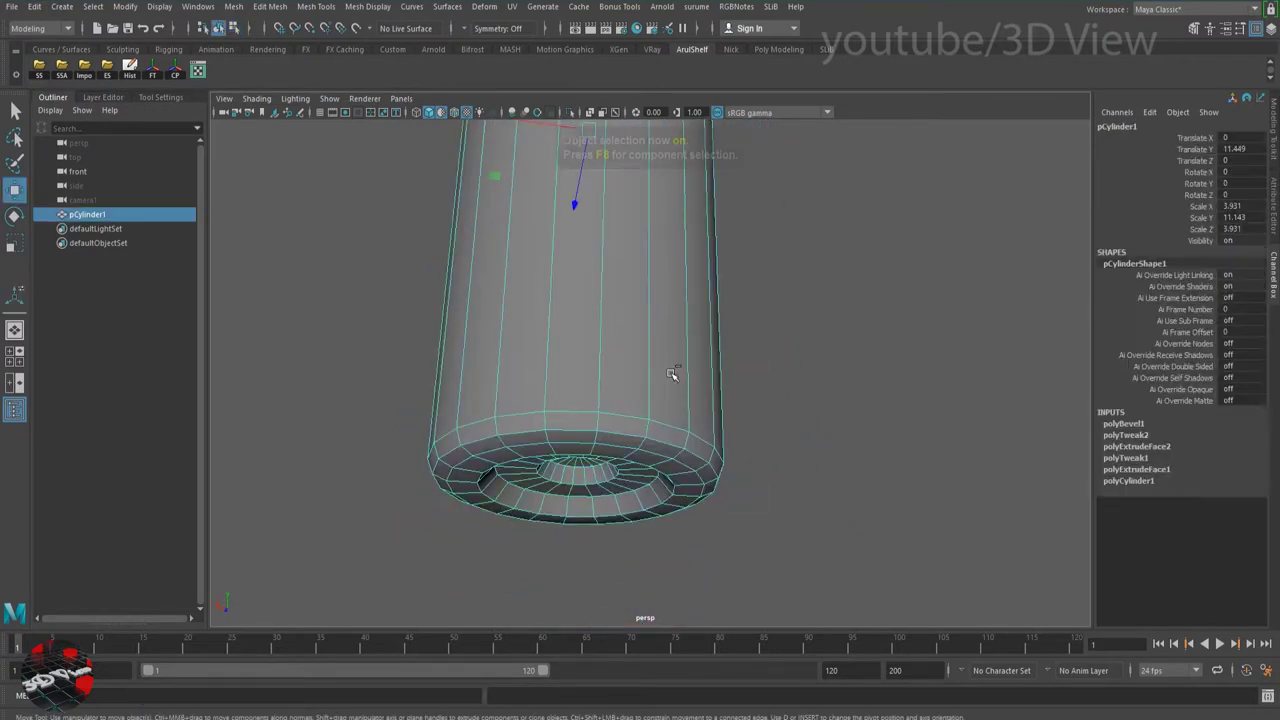
scroll(674, 371, "down", 3)
scroll(760, 474, "down", 2)
mouse_move(700, 420)
left_mouse_down("alt")
mouse_move(641, 365)
mouse_move(707, 429)
left_mouse_up("alt")
key("1")
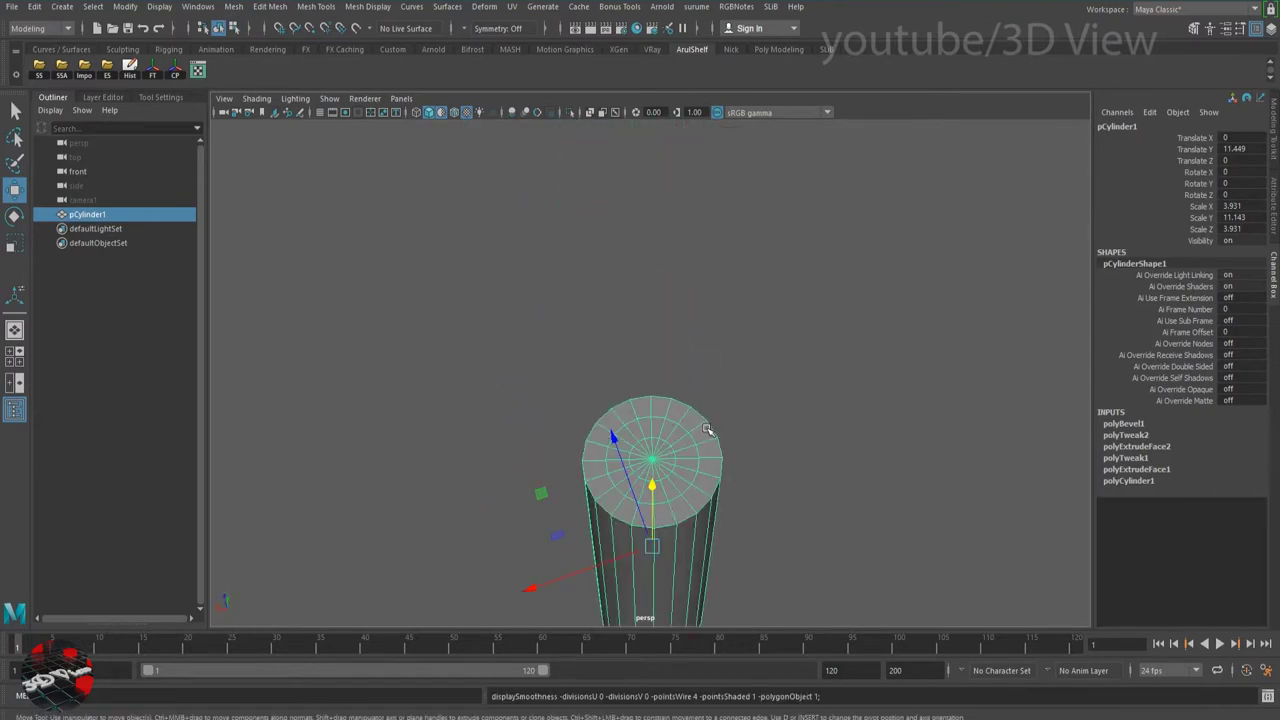
key("F11")
left_click(678, 410)
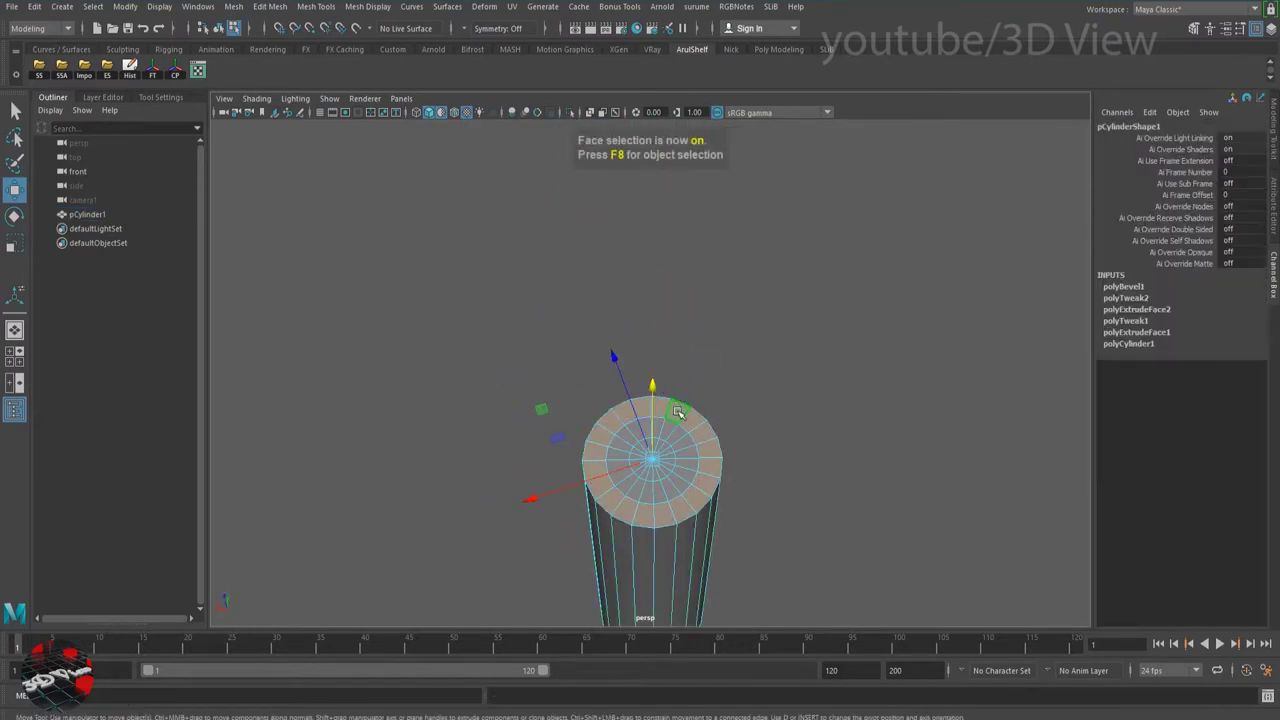
key("Delete")
key("w")
key("F8")
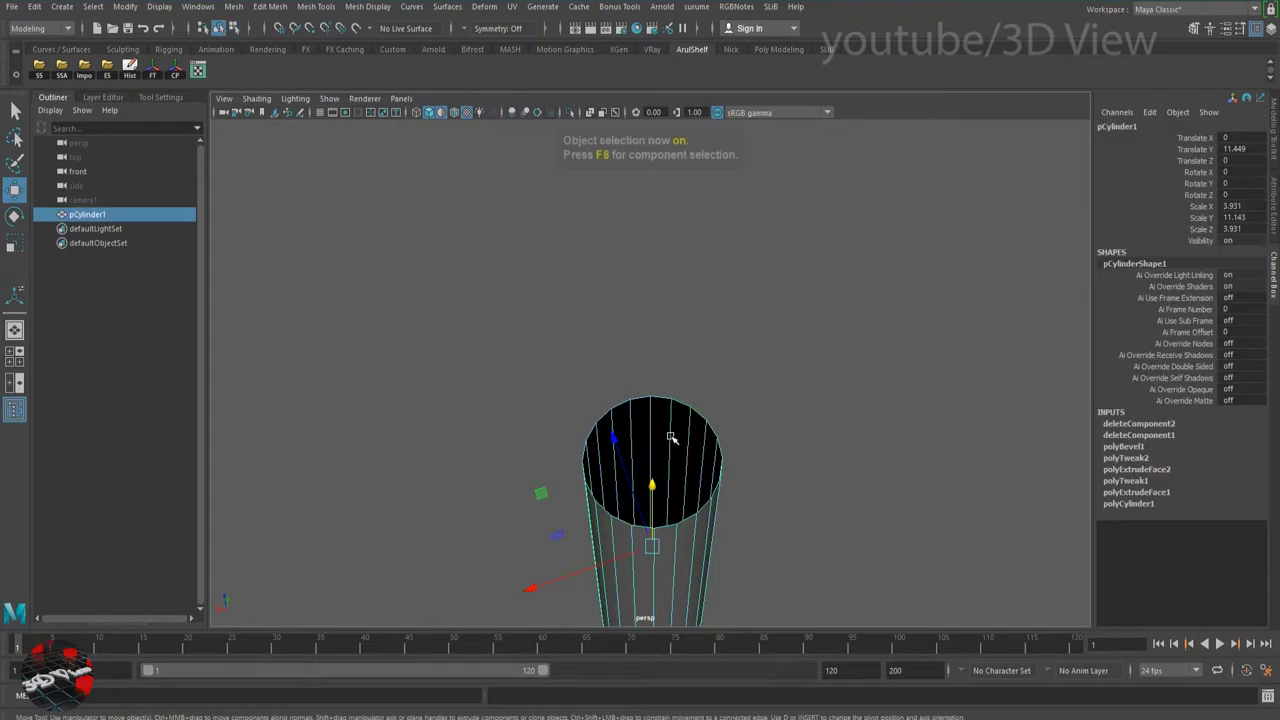
Extrude the top border edges inward into a shoulder rim (Local Translate Z −0.868).
left_click_drag(672, 448, 665, 475, "alt")
key("F10")
mouse_move(640, 471)
right_mouse_down("alt")
mouse_move(766, 408)
mouse_move(643, 363)
right_mouse_up("alt")
middle_click_drag(643, 363, 629, 351, "alt")
key("ctrl+e")
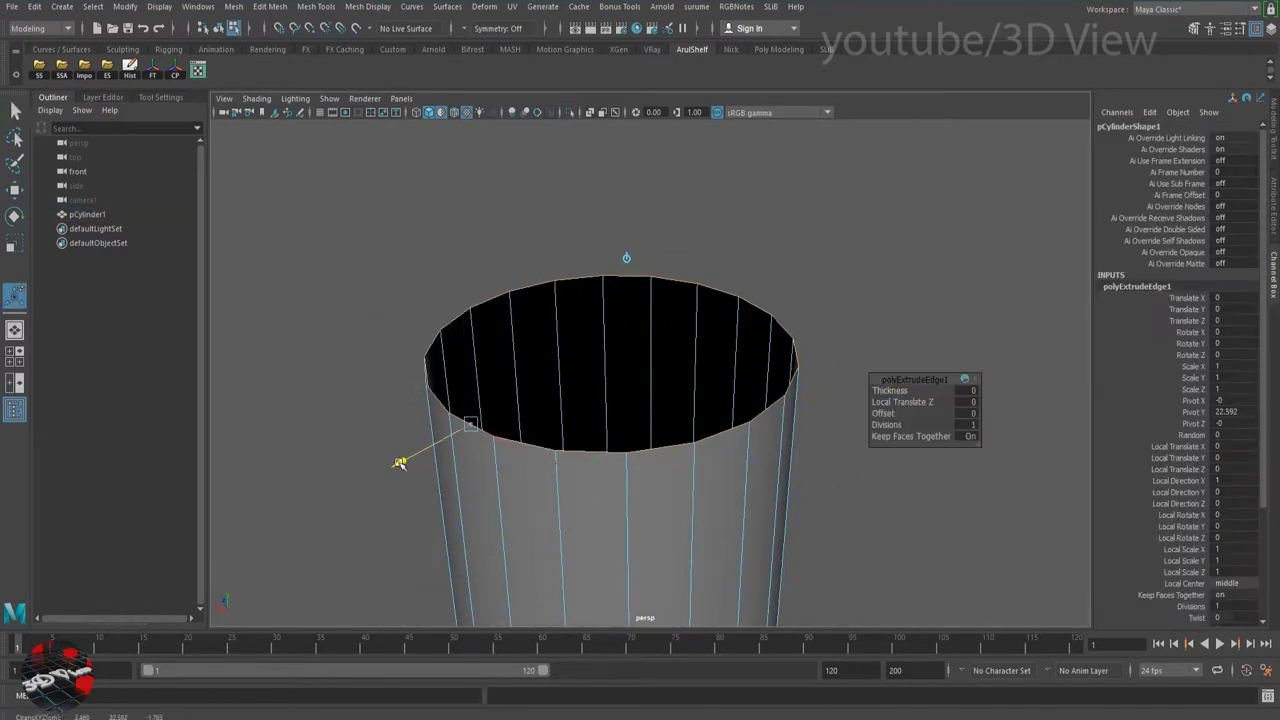
left_click_drag(400, 462, 541, 368)
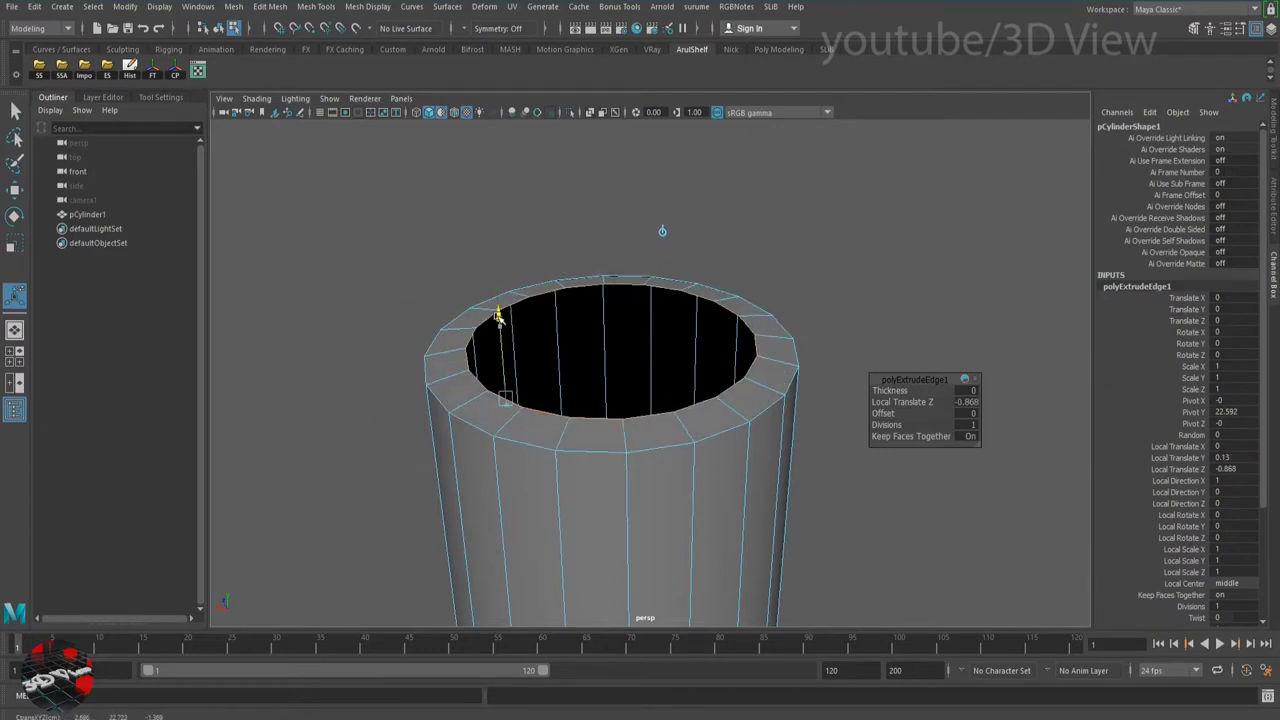
left_click_drag(514, 309, 563, 367)
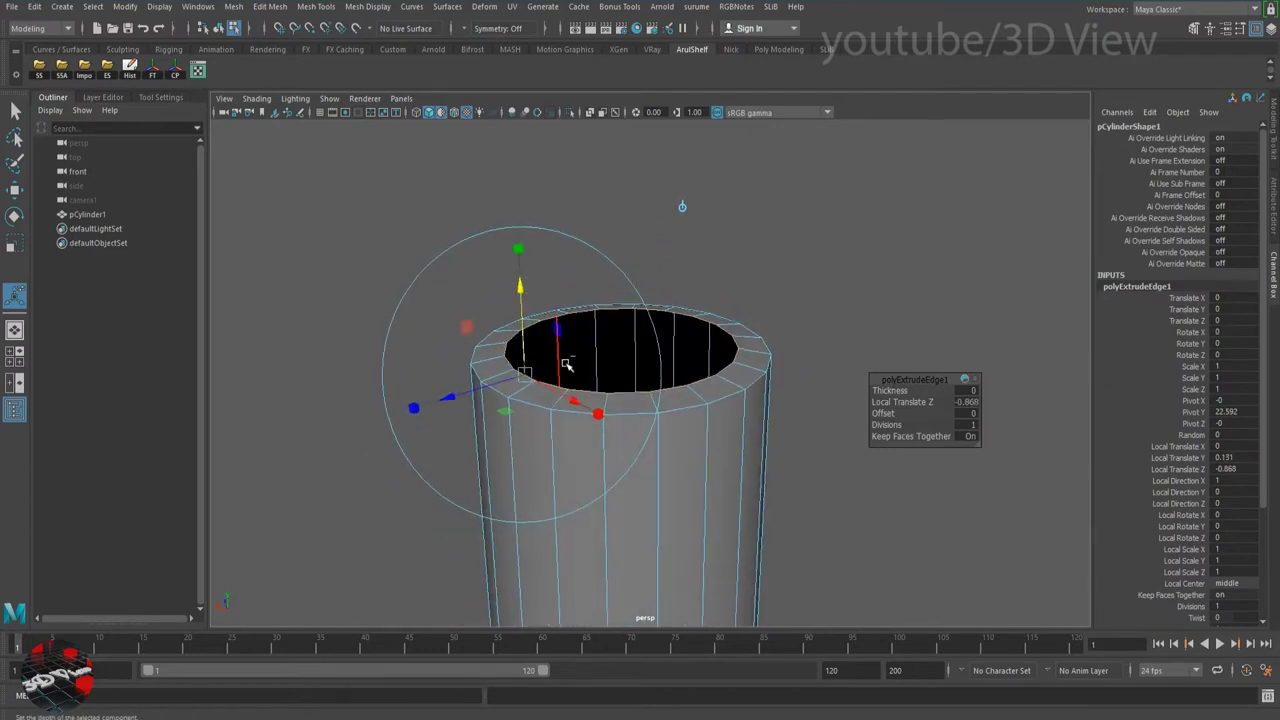
Extrude the rim edges again and raise them into a narrower upright neck.
key("w")
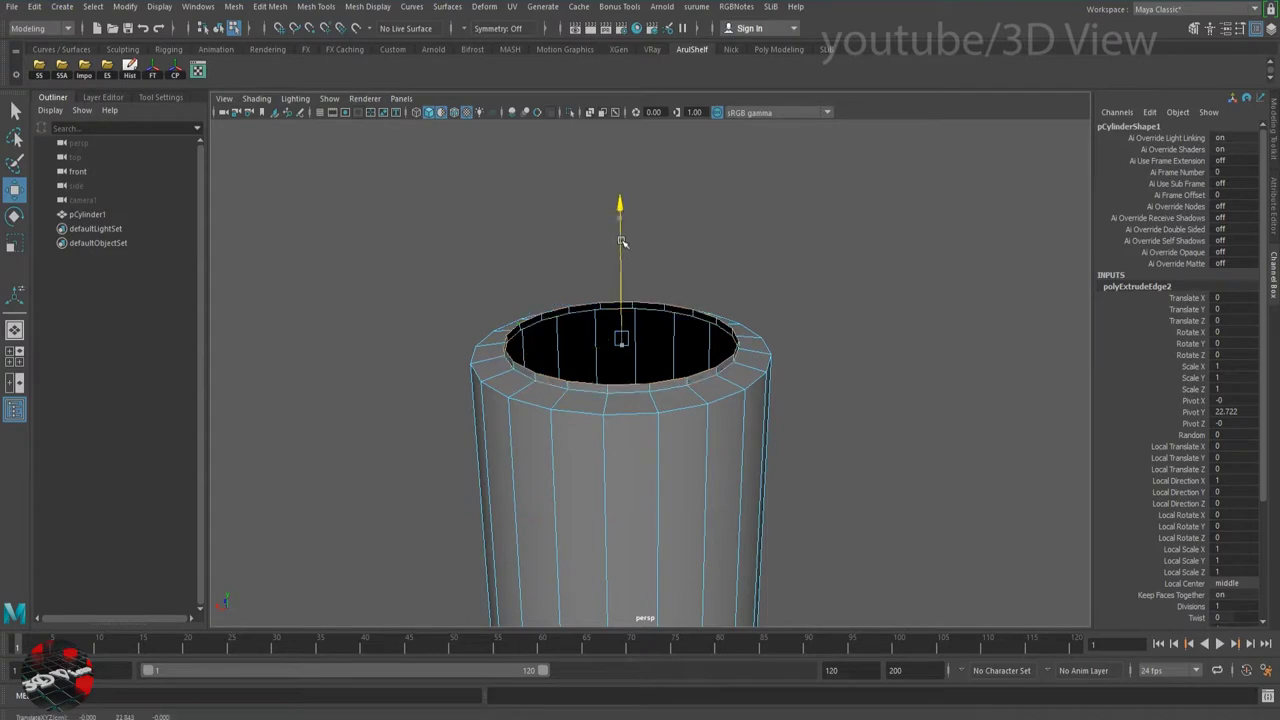
left_click_drag(622, 250, 610, 149)
mouse_move(717, 214)
left_mouse_down("alt")
mouse_move(745, 383)
mouse_move(640, 354)
mouse_move(658, 385)
left_mouse_up("alt")
key("F8")
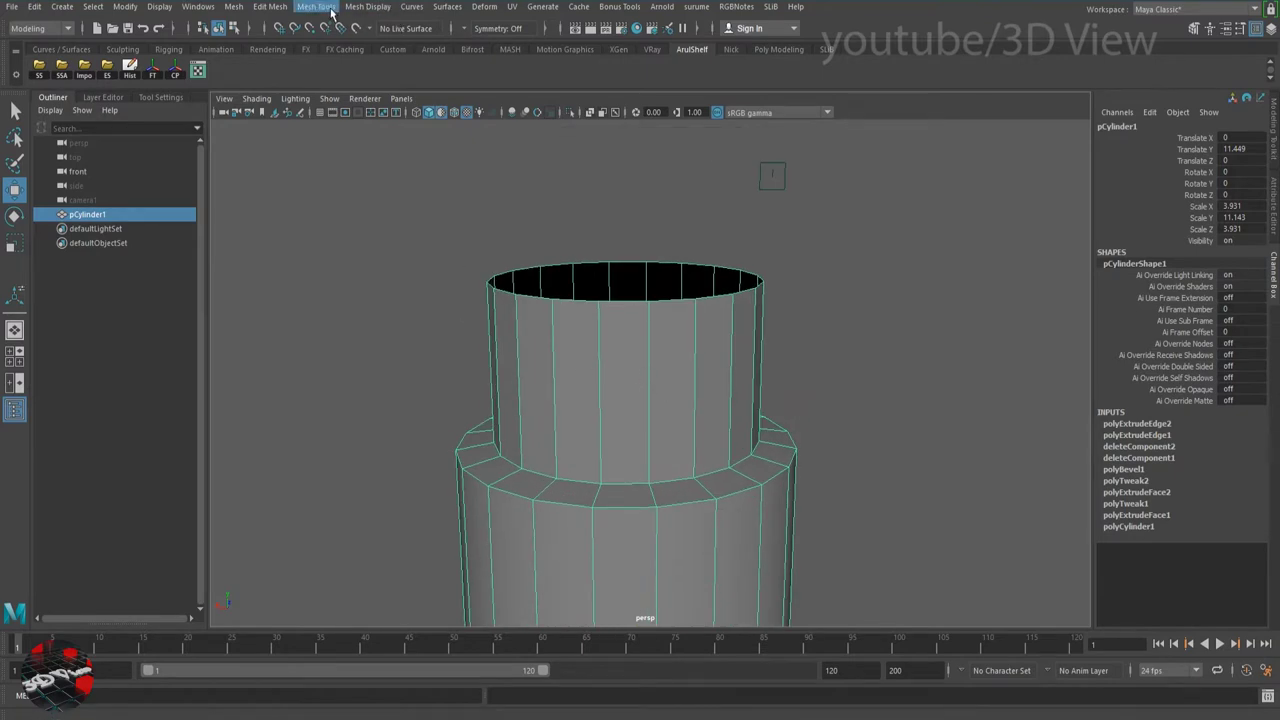
Insert several edge loops around the neck with Mesh Tools > Insert Edge Loop.
left_click(331, 12)
left_click(374, 116)
left_click(603, 318)
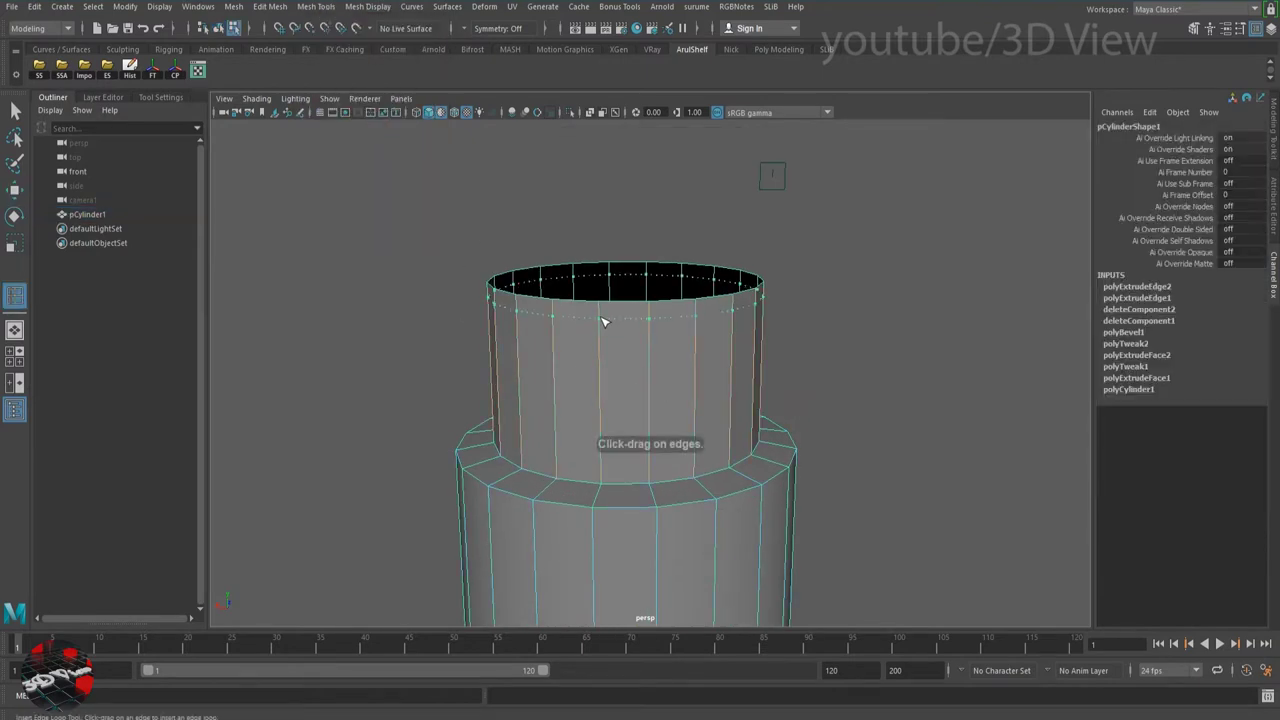
left_click(671, 457)
mouse_move(671, 457)
left_mouse_down("alt")
mouse_move(657, 366)
mouse_move(652, 380)
mouse_move(710, 362)
mouse_move(623, 378)
mouse_move(606, 399)
mouse_move(729, 366)
mouse_move(694, 357)
left_mouse_up("alt")
Select three full face rings on the neck.
key("q")
key("F11")
left_click(586, 351)
double_click(710, 362, "shift")
double_click(606, 399, "shift")
right_click_drag(694, 357, 826, 338, "alt")
mouse_move(826, 338)
left_mouse_down("alt")
mouse_move(814, 371)
mouse_move(857, 423)
left_mouse_up("alt")
mouse_move(857, 423)
right_mouse_down("alt")
mouse_move(654, 429)
mouse_move(715, 410)
right_mouse_up("alt")
double_click(654, 429, "shift")
mouse_move(715, 410)
left_mouse_down("alt")
mouse_move(737, 409)
mouse_move(677, 414)
mouse_move(741, 442)
left_mouse_up("alt")
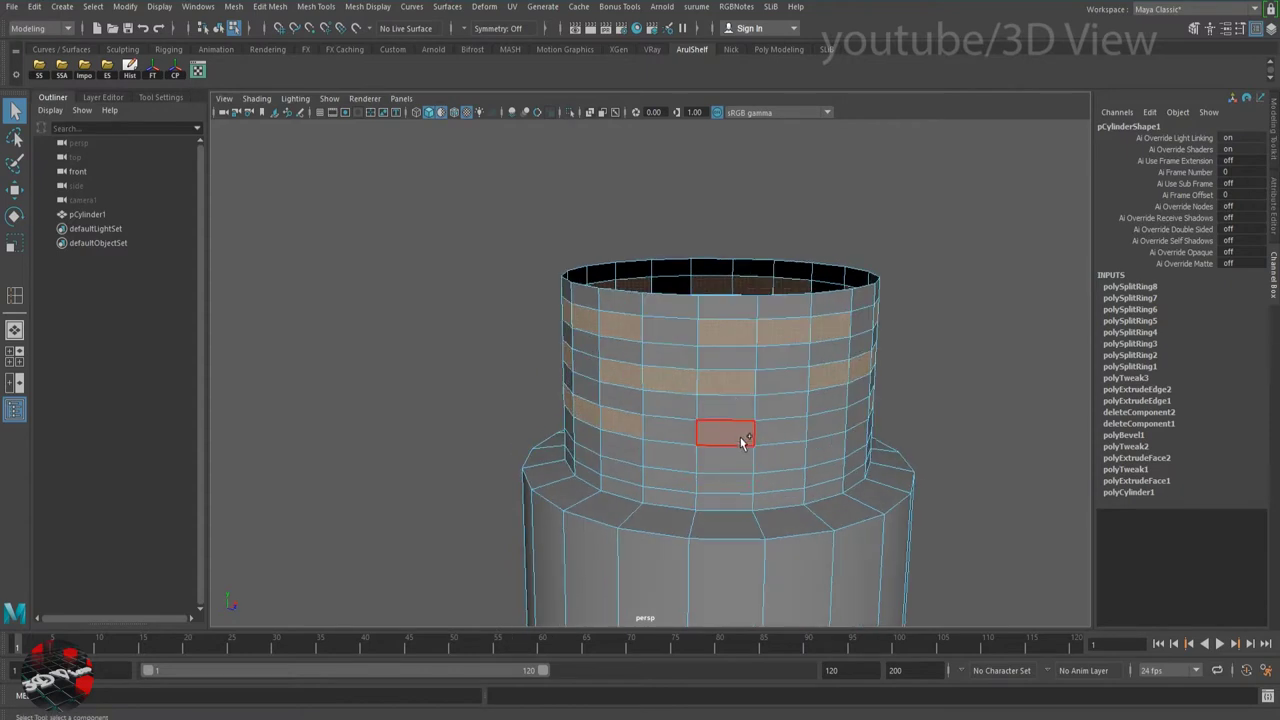
right_click_drag(741, 442, 686, 363, "alt")
mouse_move(686, 363)
left_mouse_down("alt")
mouse_move(744, 423)
mouse_move(694, 404)
mouse_move(797, 450)
mouse_move(640, 470)
left_mouse_up("alt")
Extrude the three rings outward to Local Translate Z 0.171 as thread ridges.
key("ctrl+e")
right_click_drag(640, 470, 468, 497, "alt")
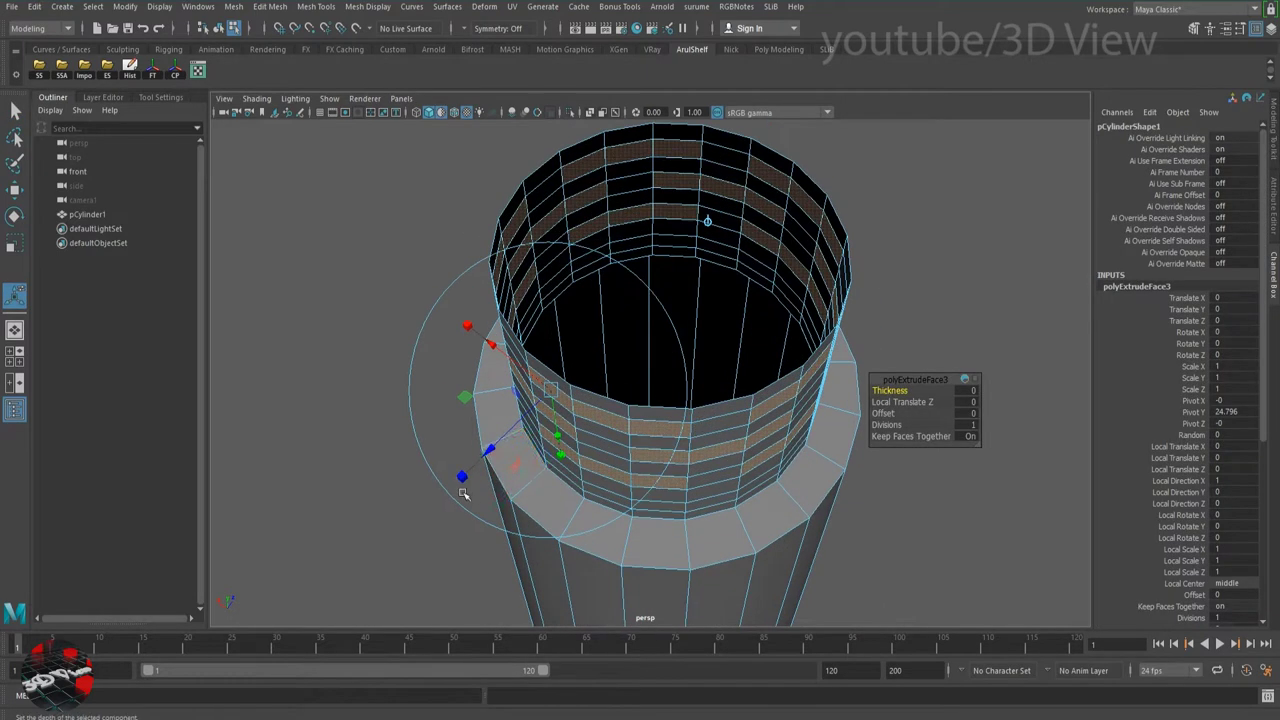
left_click_drag(487, 450, 478, 455)
mouse_move(822, 459)
left_mouse_down("alt")
mouse_move(718, 459)
mouse_move(654, 380)
mouse_move(689, 420)
mouse_move(697, 380)
mouse_move(580, 402)
left_mouse_up("alt")
key("q")
key("F8")
key("w")
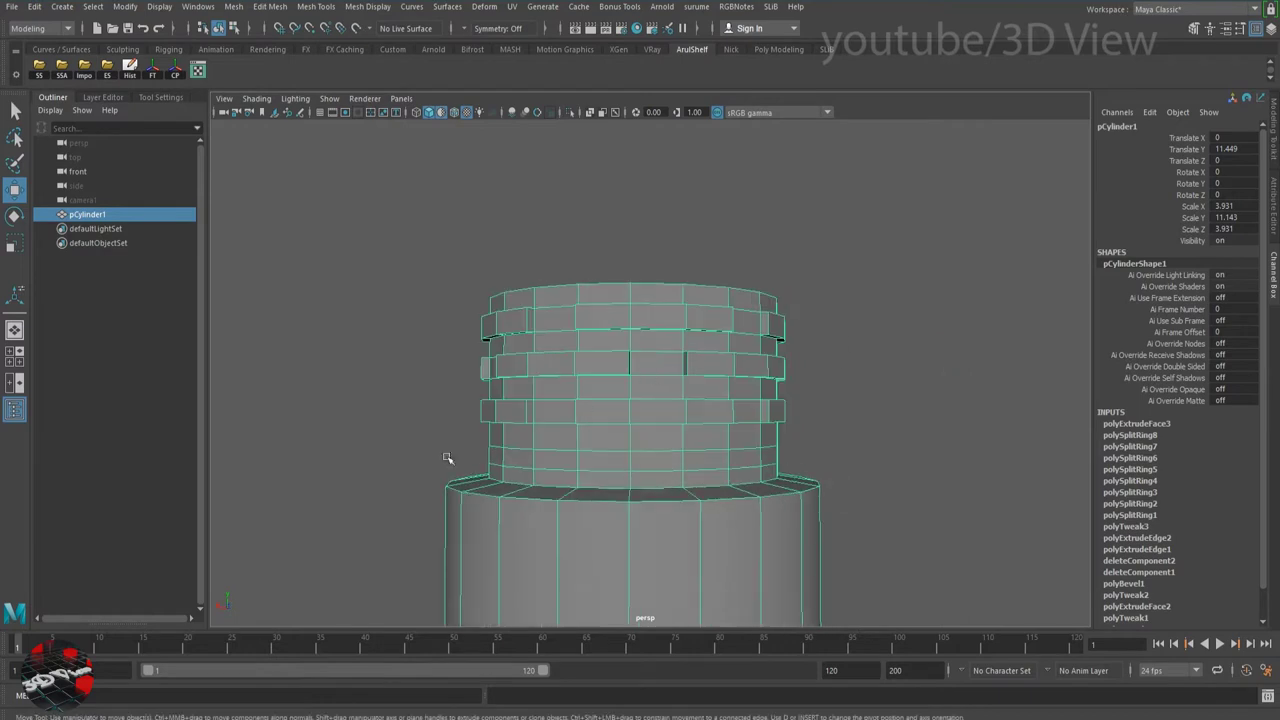
key("space")
scroll(529, 457, "up", 3)
scroll(640, 400, "down", 4)
key("F10")
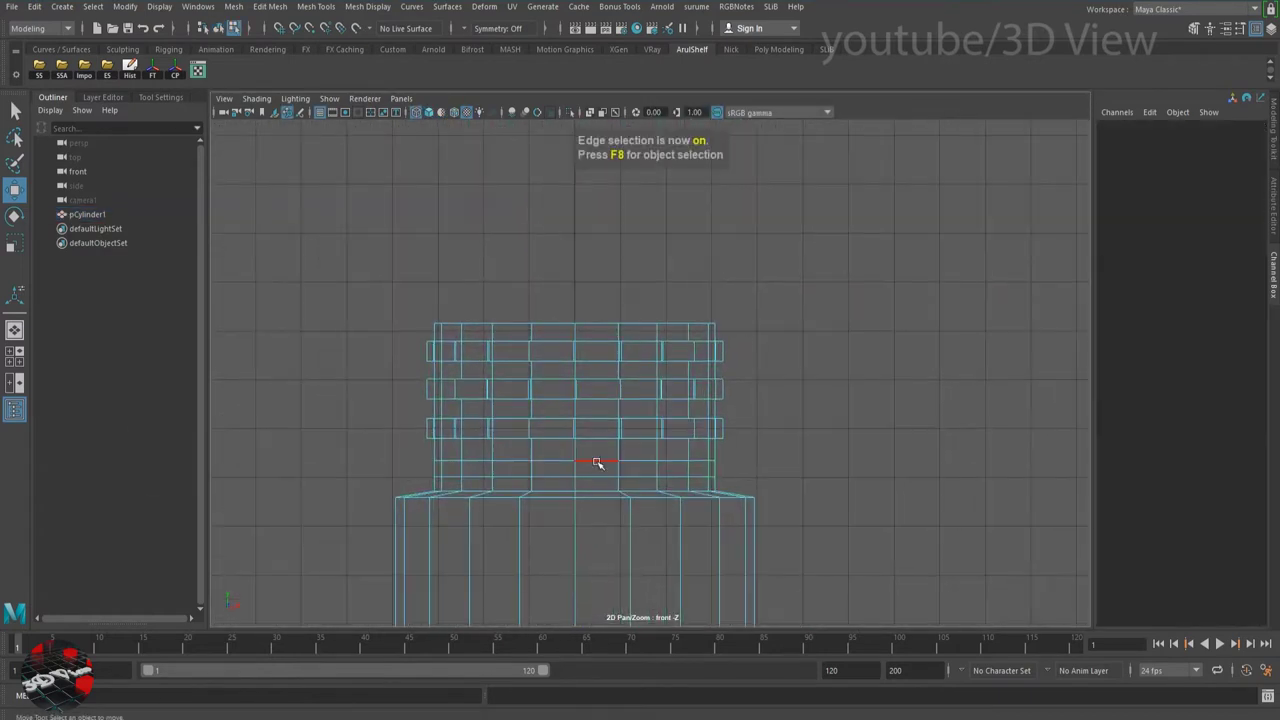
Delete a stray edge and raise the upper vertices to lengthen the body.
left_click(597, 463)
key("Delete")
key("Delete")
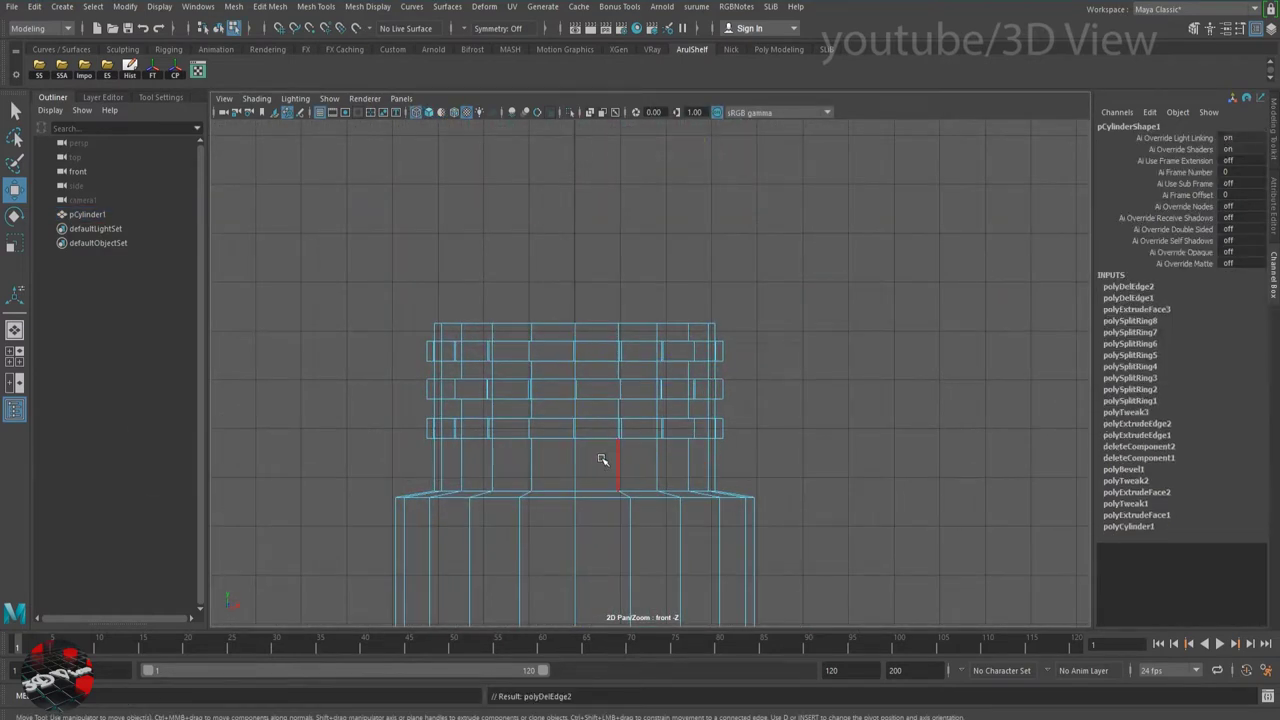
left_click_drag(677, 465, 678, 466)
left_click_drag(576, 246, 585, 277)
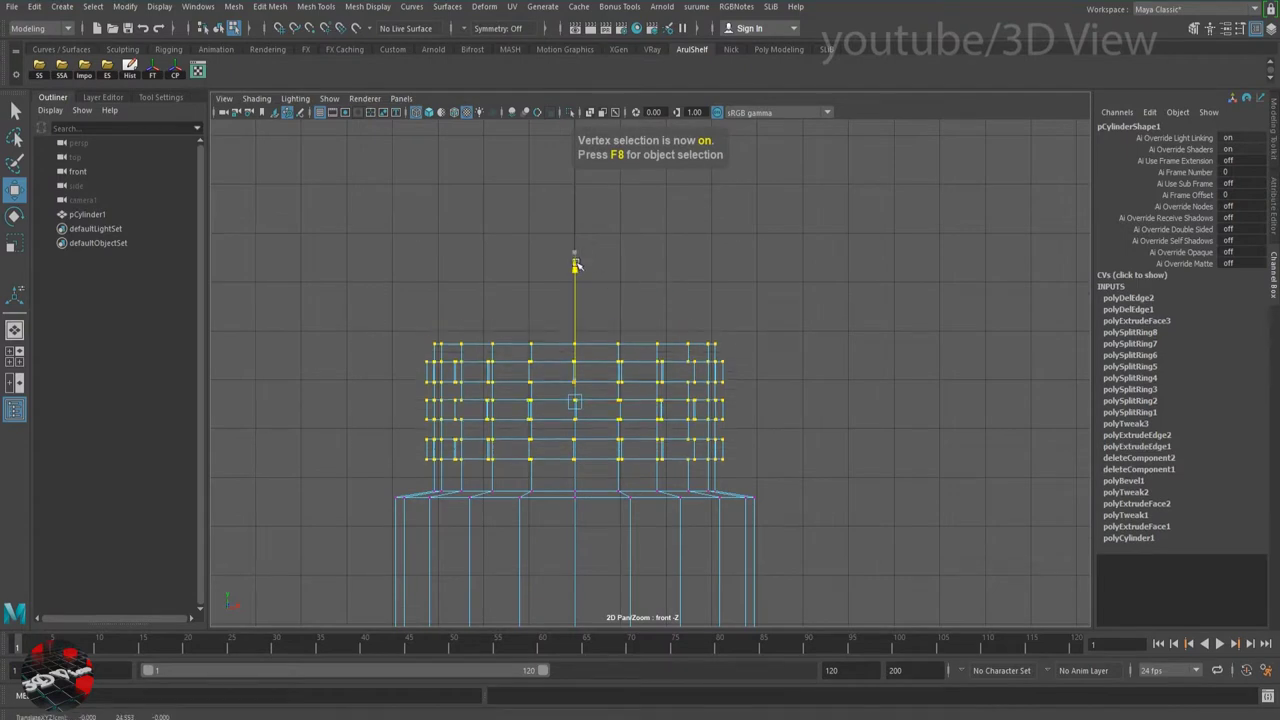
Apply Mesh Display > Soften Edge to the whole bottle.
key("F8")
key("5")
left_click(368, 6)
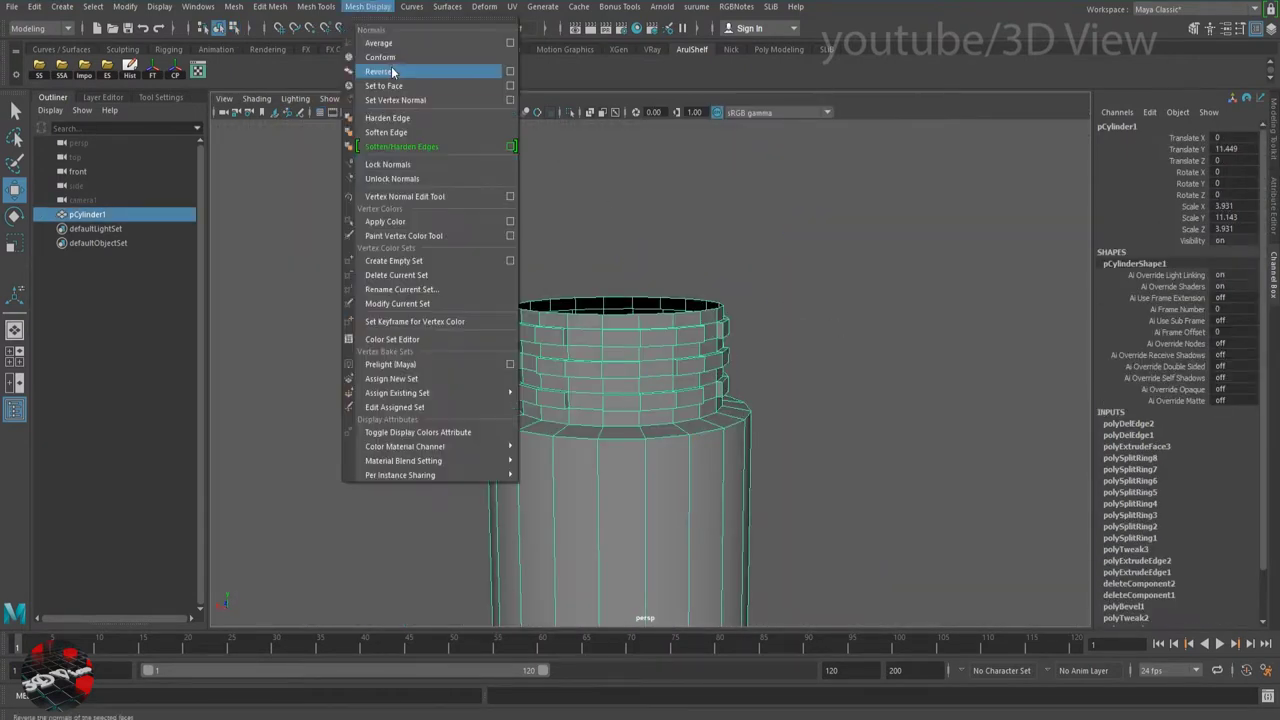
left_click(386, 132)
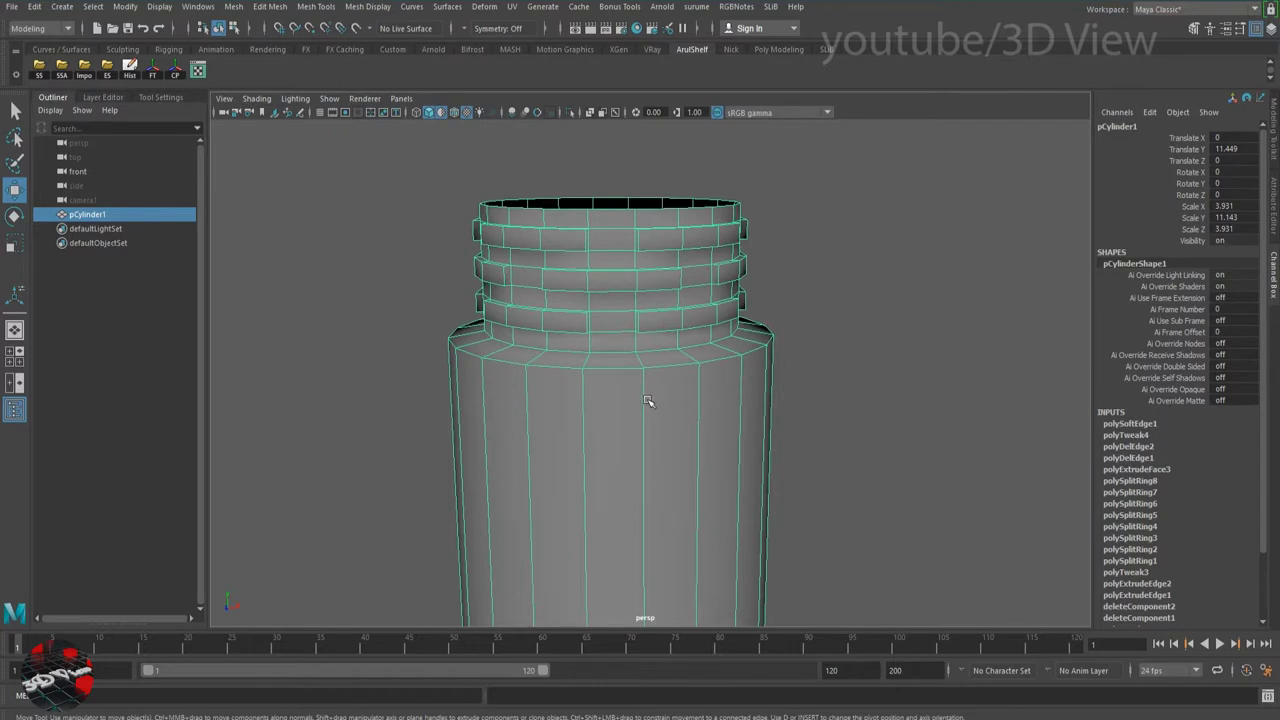
Insert two edge loops, one below the neck and one near the bottom.
left_click(306, 7)
left_click(346, 114)
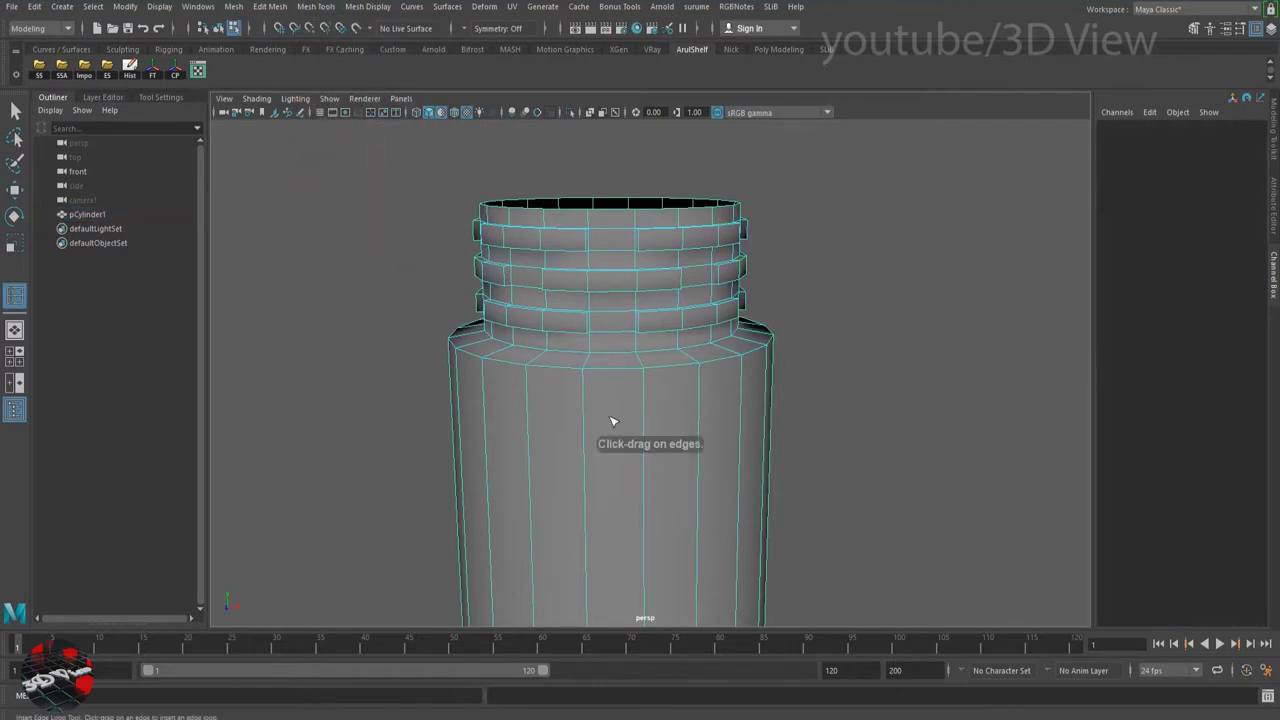
left_click(585, 390)
right_click_drag(691, 420, 526, 340, "alt")
left_click_drag(526, 340, 585, 497, "alt")
left_click(548, 487)
mouse_move(569, 480)
right_mouse_down("alt")
mouse_move(757, 463)
mouse_move(662, 398)
right_mouse_up("alt")
key("F8")
Select alternating vertical face columns around the bottle body.
key("w")
key("q")
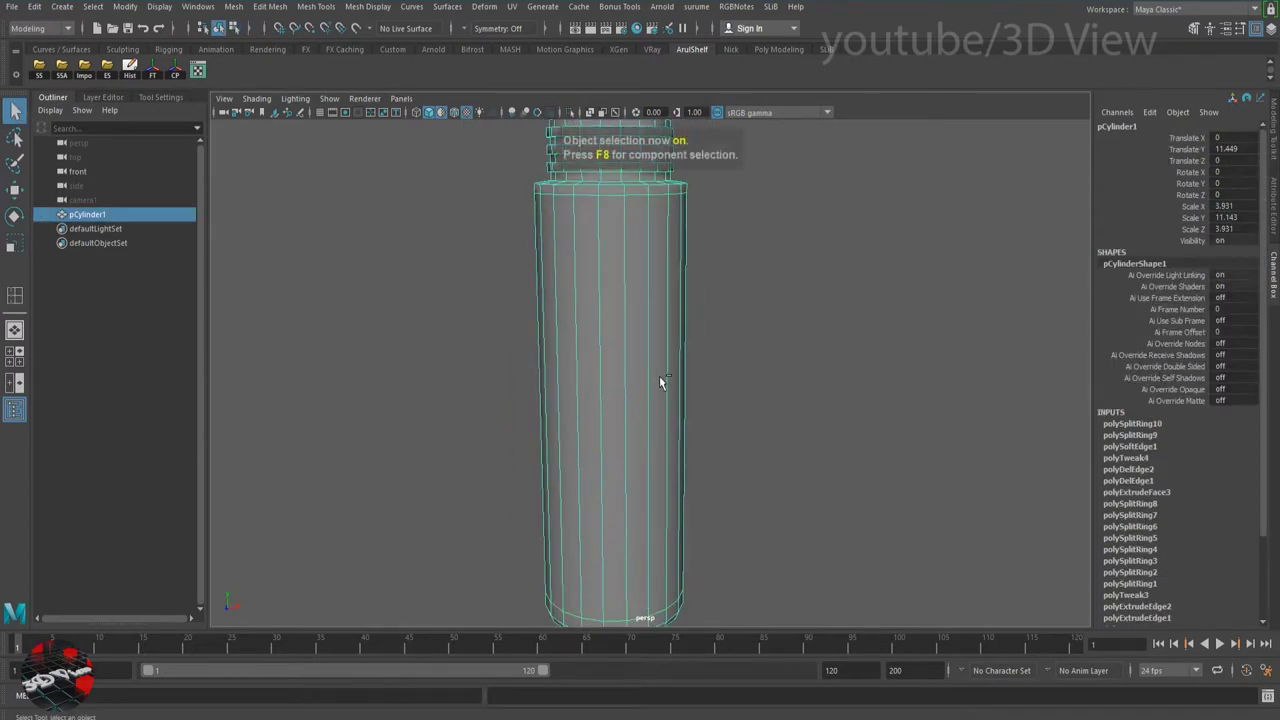
key("F11")
left_click(611, 360)
mouse_move(602, 442)
left_mouse_down("alt")
mouse_move(660, 372)
mouse_move(757, 351)
mouse_move(757, 330)
mouse_move(650, 377)
mouse_move(585, 298)
mouse_move(697, 314)
left_mouse_up("alt")
mouse_move(697, 314)
right_mouse_down("alt")
mouse_move(741, 325)
mouse_move(594, 284)
right_mouse_up("alt")
mouse_move(594, 288)
left_mouse_down("alt")
mouse_move(674, 297)
mouse_move(620, 245)
mouse_move(634, 272)
mouse_move(683, 290)
mouse_move(660, 295)
mouse_move(649, 321)
left_mouse_up("alt")
left_click(676, 272)
Extrude the columns, narrow them and sink them to Local Translate Z −0.131.
key("ctrl+e")
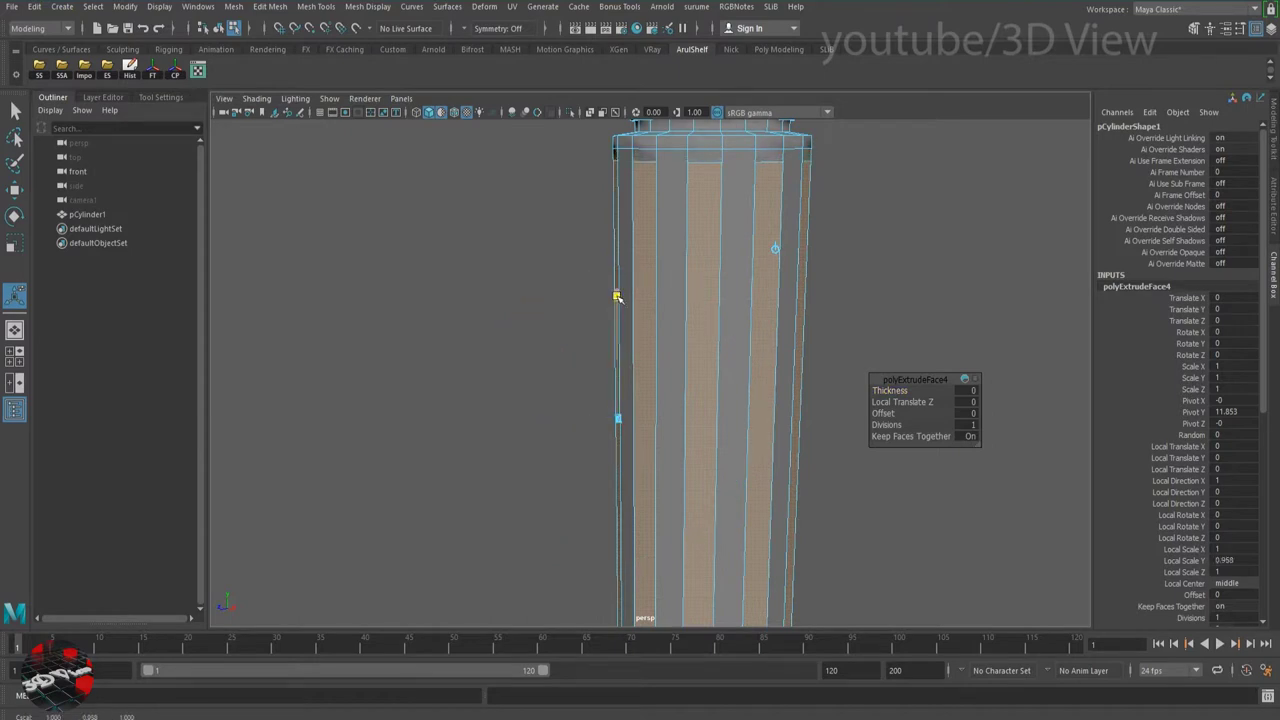
left_click_drag(619, 292, 804, 465, "alt")
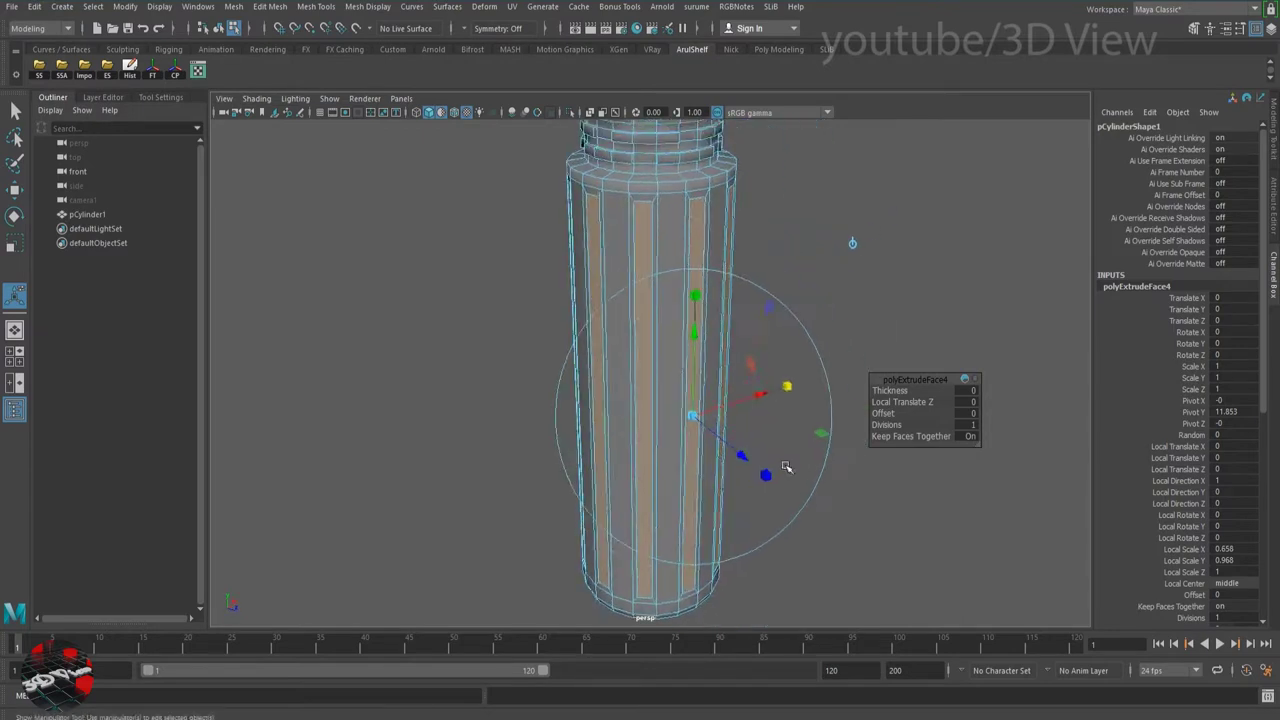
right_click_drag(729, 457, 813, 474, "alt")
mouse_move(723, 460)
left_mouse_down("alt")
mouse_move(780, 499)
mouse_move(760, 491)
left_mouse_up("alt")
mouse_move(849, 446)
left_mouse_down("alt")
mouse_move(771, 380)
mouse_move(737, 443)
mouse_move(661, 380)
mouse_move(630, 313)
left_mouse_up("alt")
key("w")
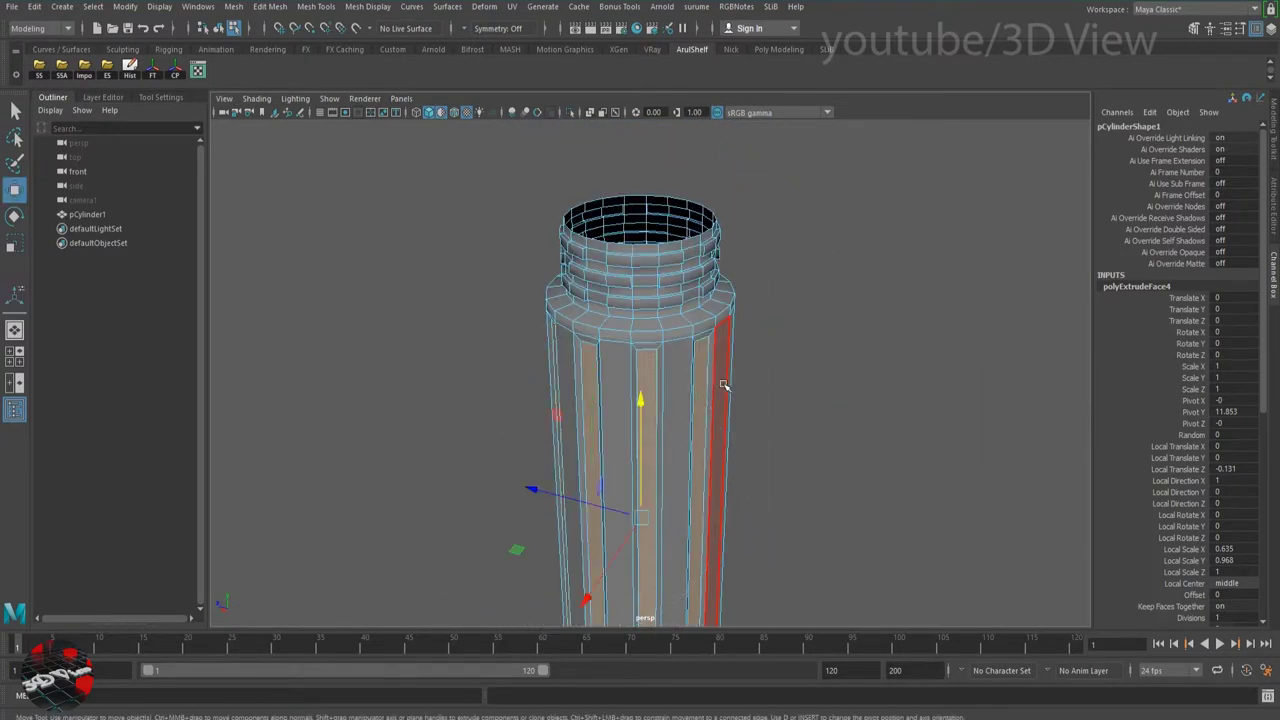
key("F8")
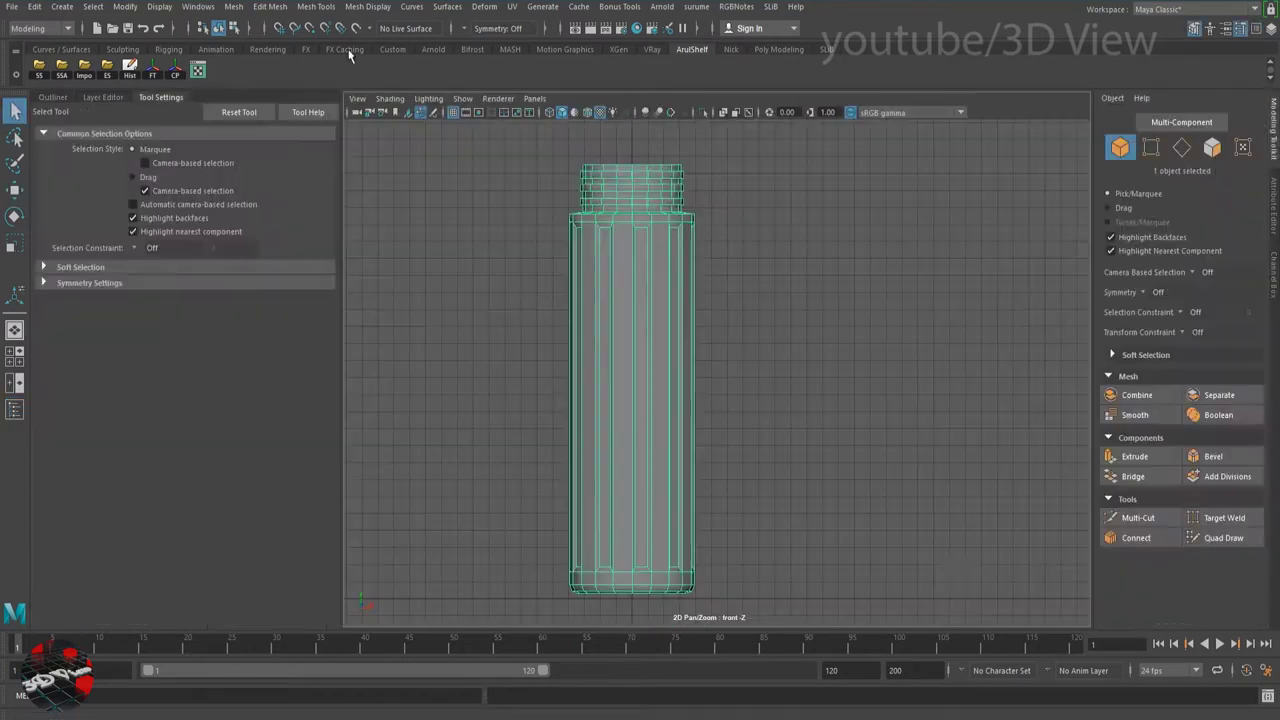
Insert many evenly spaced horizontal edge loops across the fluted bottle body.
left_click(314, 7)
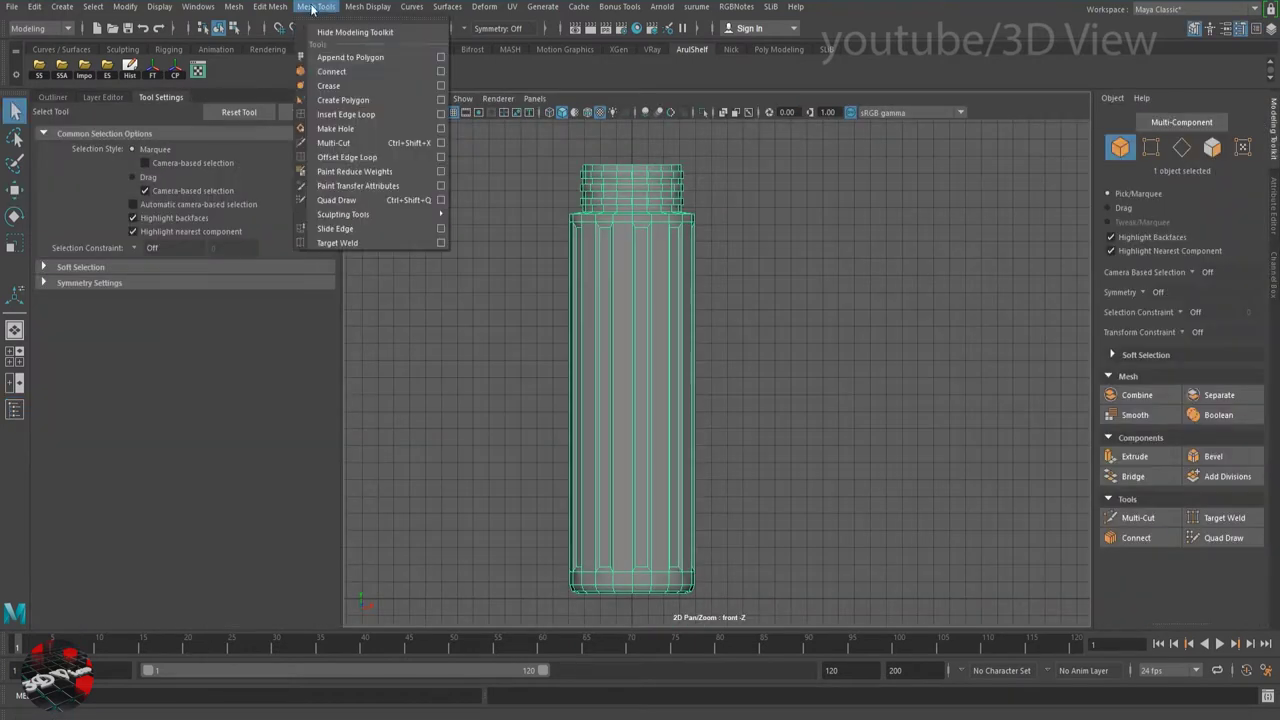
left_click(359, 114)
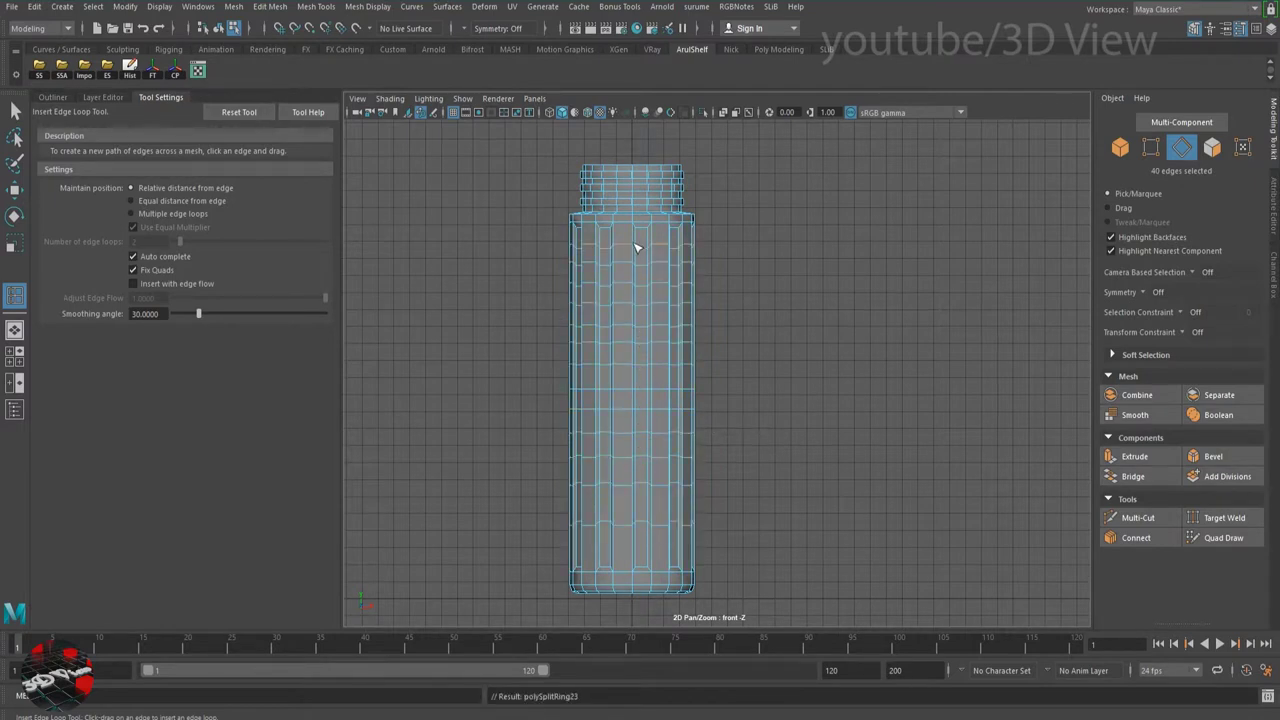
key("space")
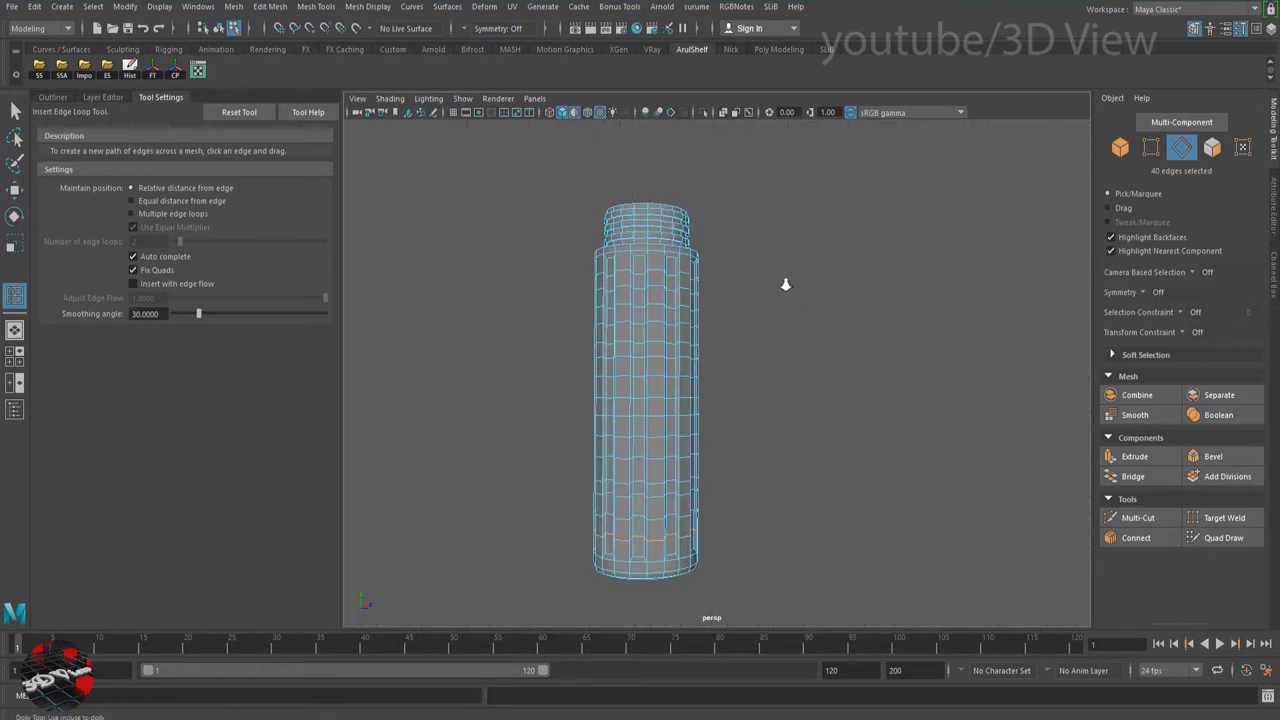
left_click_drag(789, 286, 712, 365, "alt")
Return to object mode, then switch to vertex selection in the front view.
key("F8")
key("w")
left_click_drag(723, 320, 708, 285, "alt")
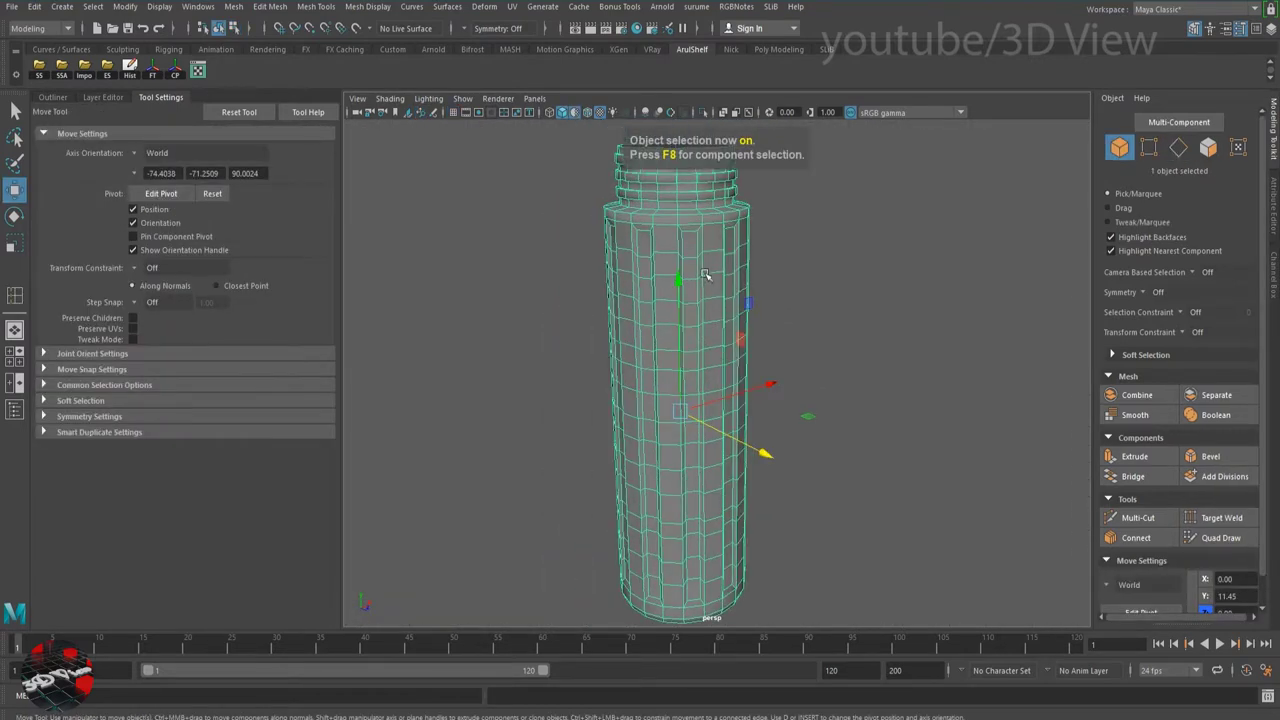
right_click(704, 278)
left_click(660, 272)
key("space")
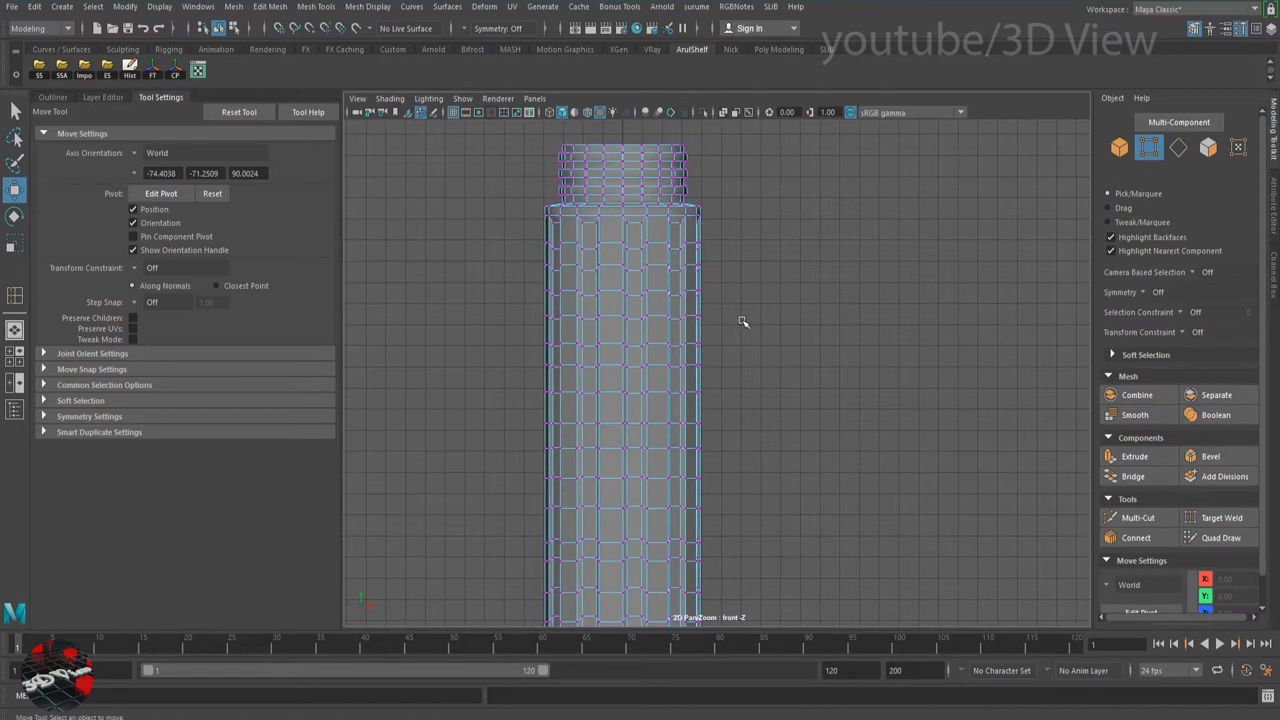
Box-select all the vertices of the bottle neck.
scroll(604, 253, "up", 3)
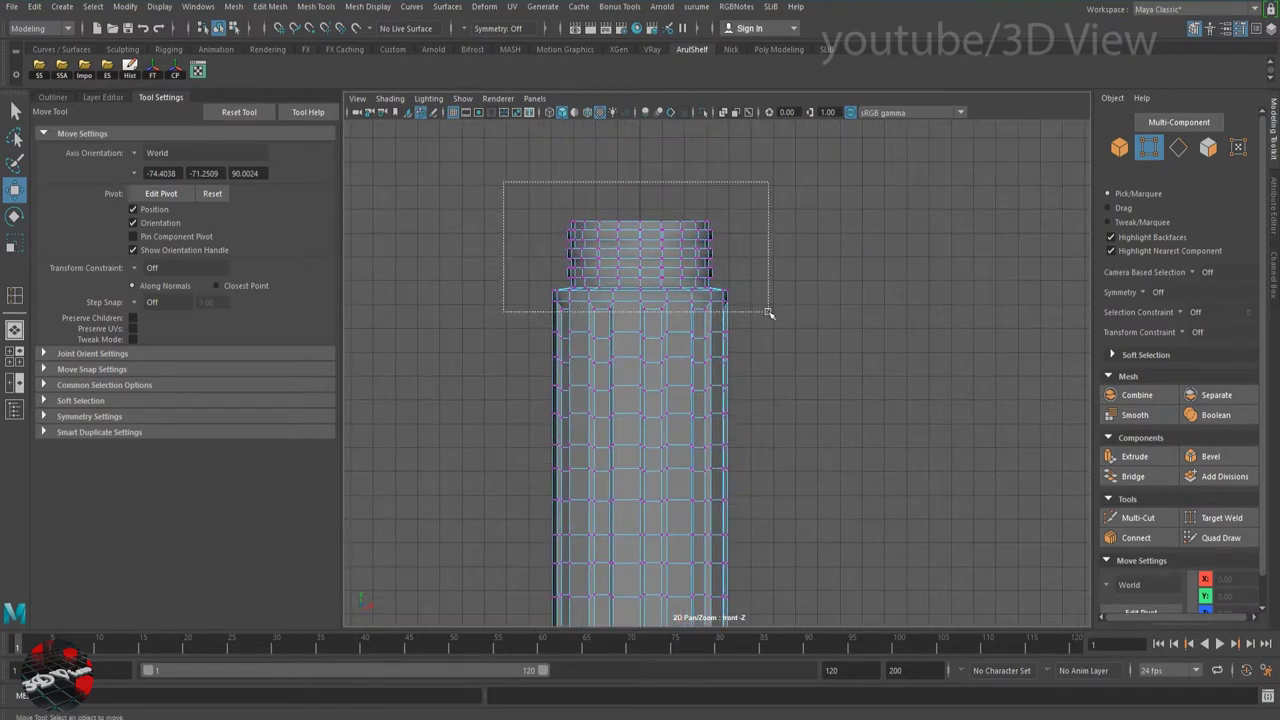
left_click_drag(768, 313, 768, 313)
scroll(711, 260, "down", 3)
key("space")
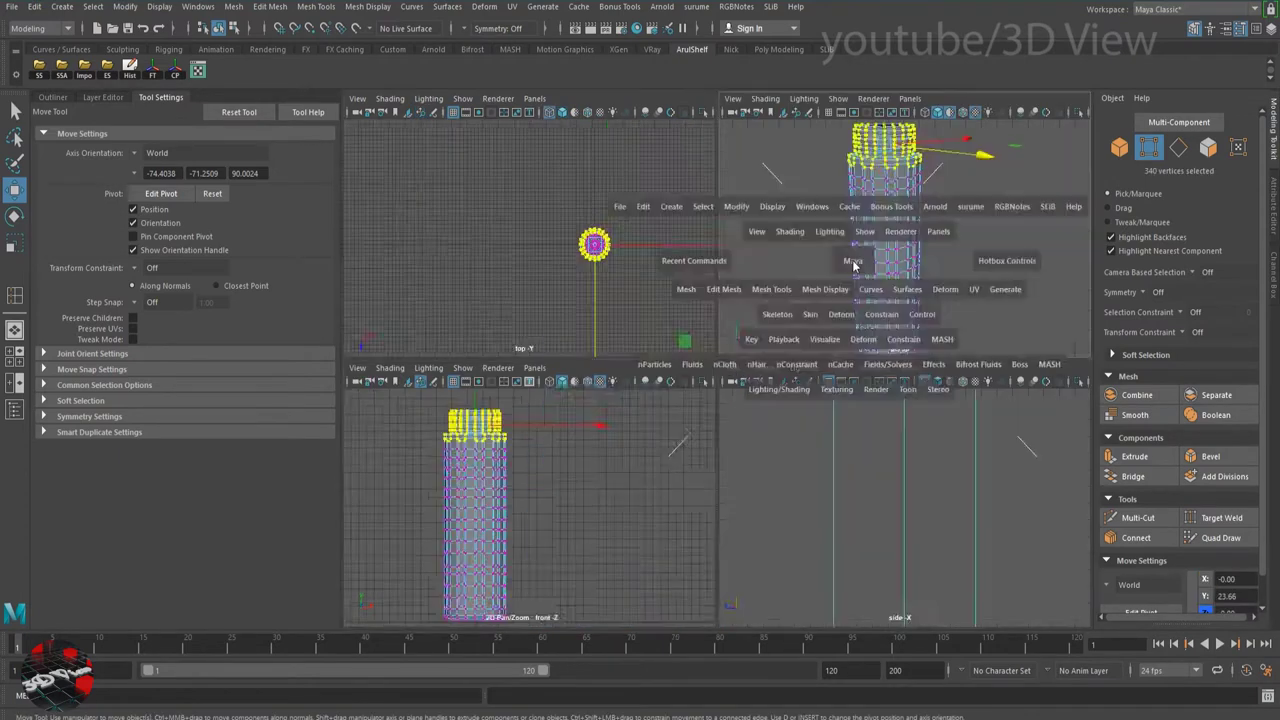
Turn on Soft Select and widen its falloff radius over the body.
key("e")
left_click(82, 407)
left_click(133, 424)
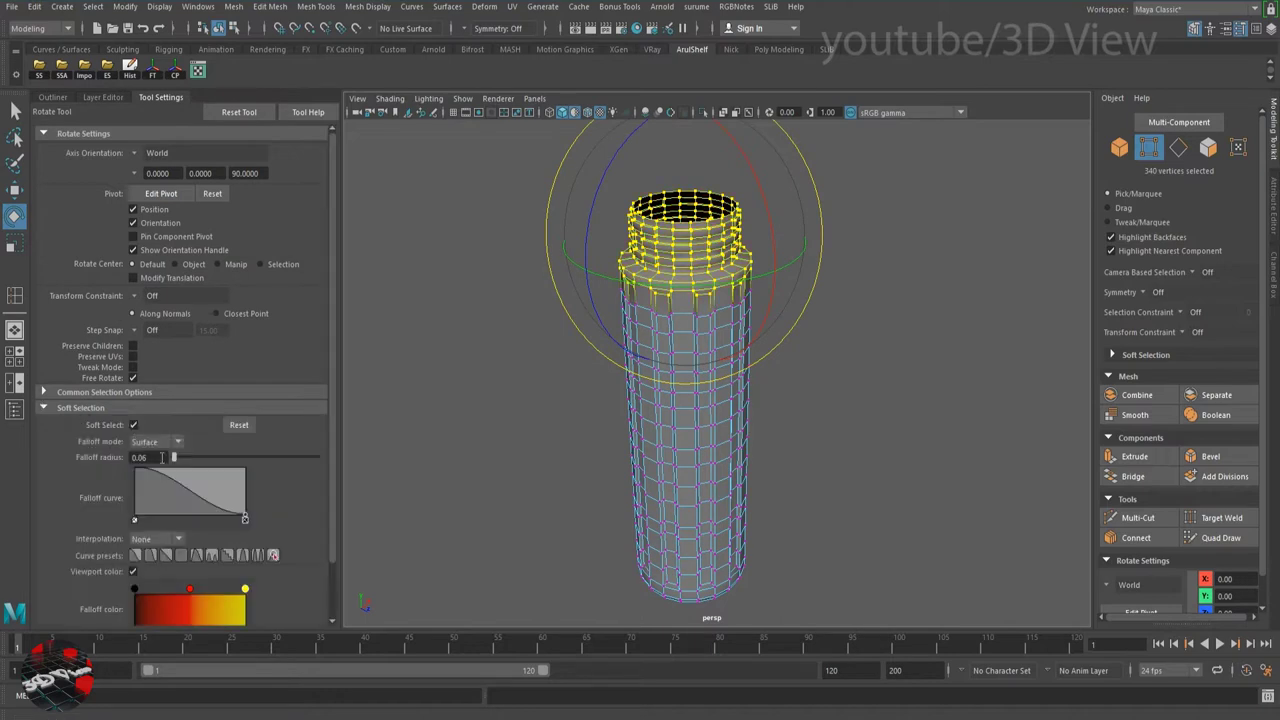
middle_click_drag(753, 386, 608, 286, "alt")
left_click_drag(608, 286, 846, 380)
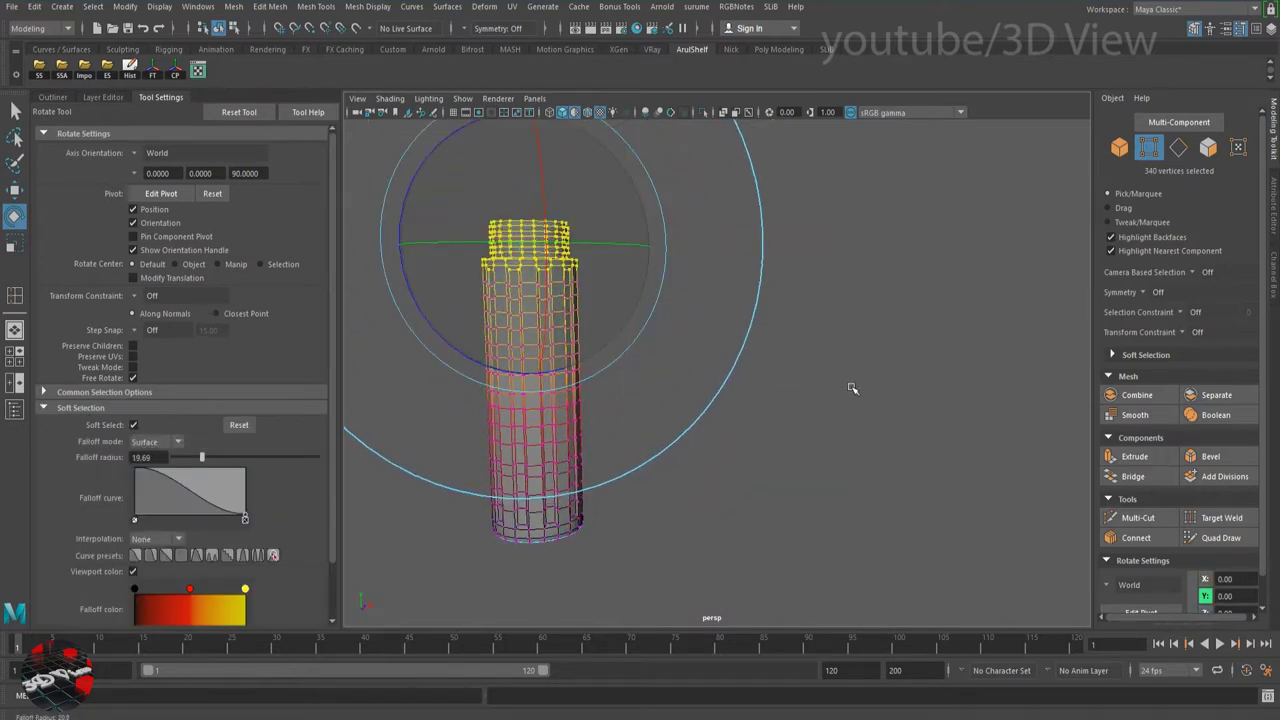
Rotate the neck vertices around Y so the flutes spiral, then return to object mode.
scroll(650, 305, "up", 3)
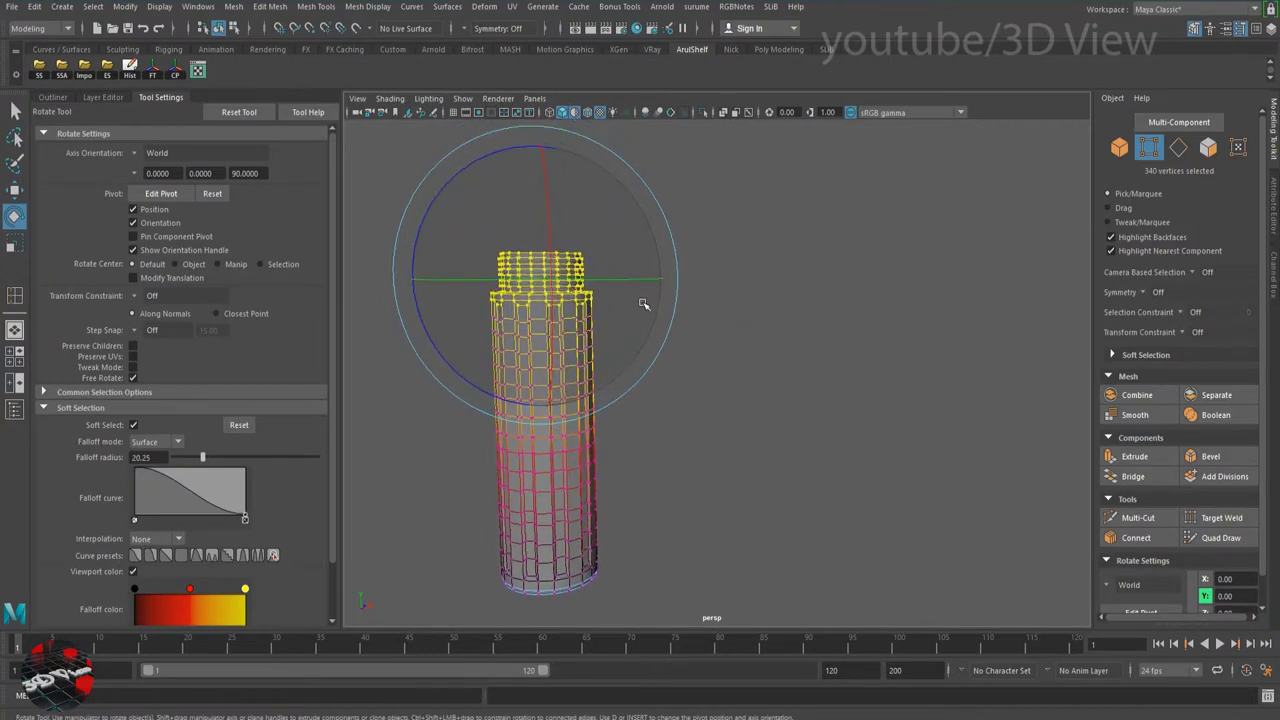
left_click_drag(592, 285, 636, 281)
left_click_drag(535, 273, 493, 323, "alt")
mouse_move(566, 305)
left_mouse_down()
mouse_move(604, 318)
mouse_move(590, 385)
left_mouse_up()
key("q")
key("w")
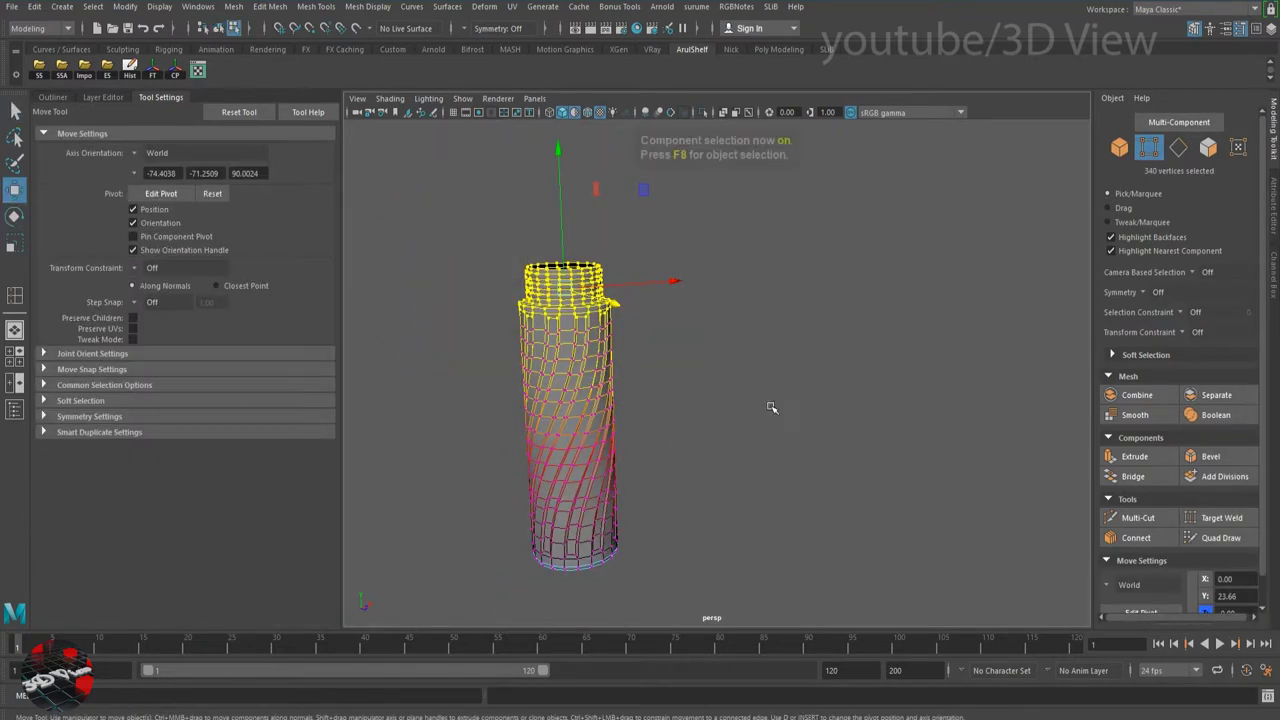
left_click(698, 347)
key("F8")
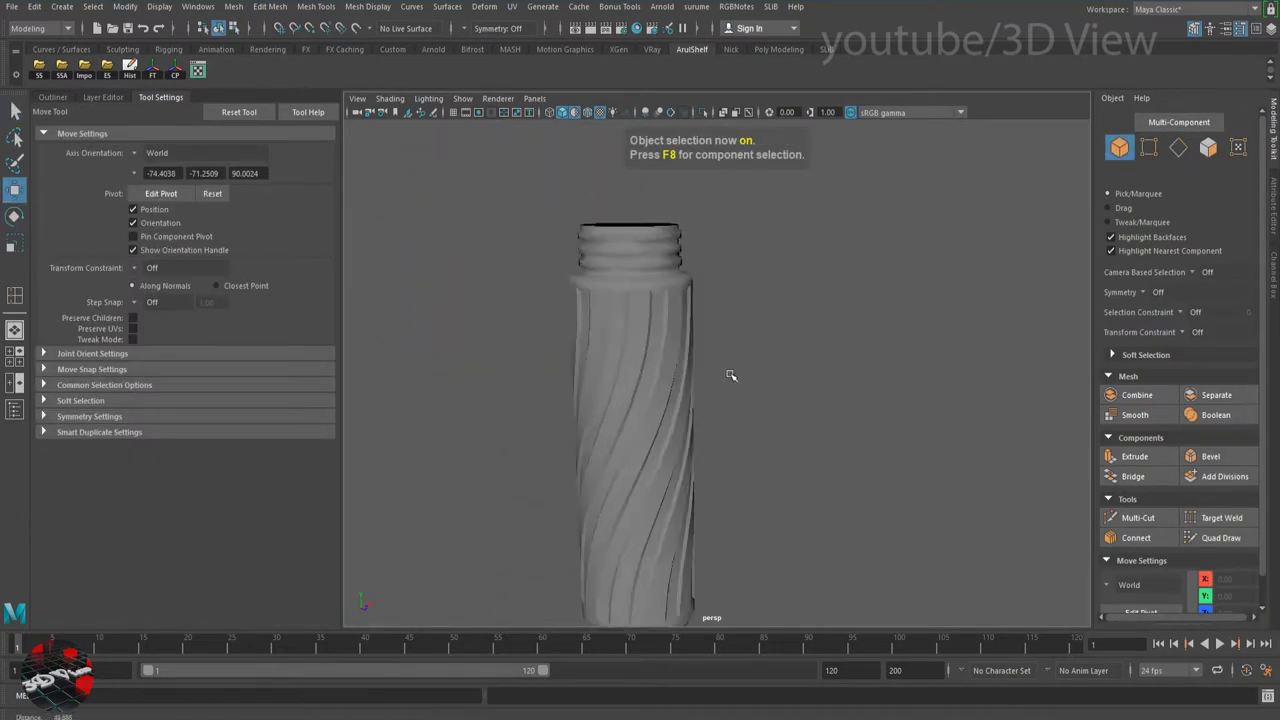
Insert edge loops near the neck base, the upper body and the flute tops.
scroll(731, 371, "up", 5)
left_click(330, 10)
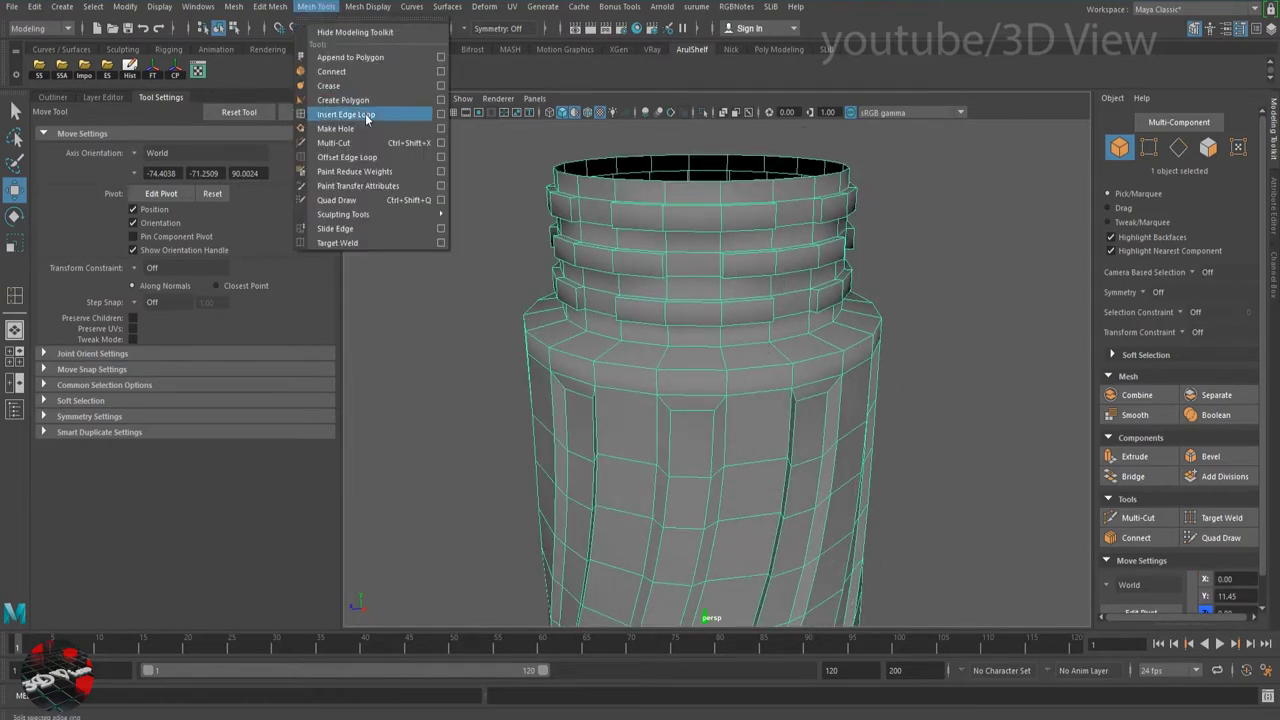
left_click(367, 120)
scroll(660, 370, "up", 3)
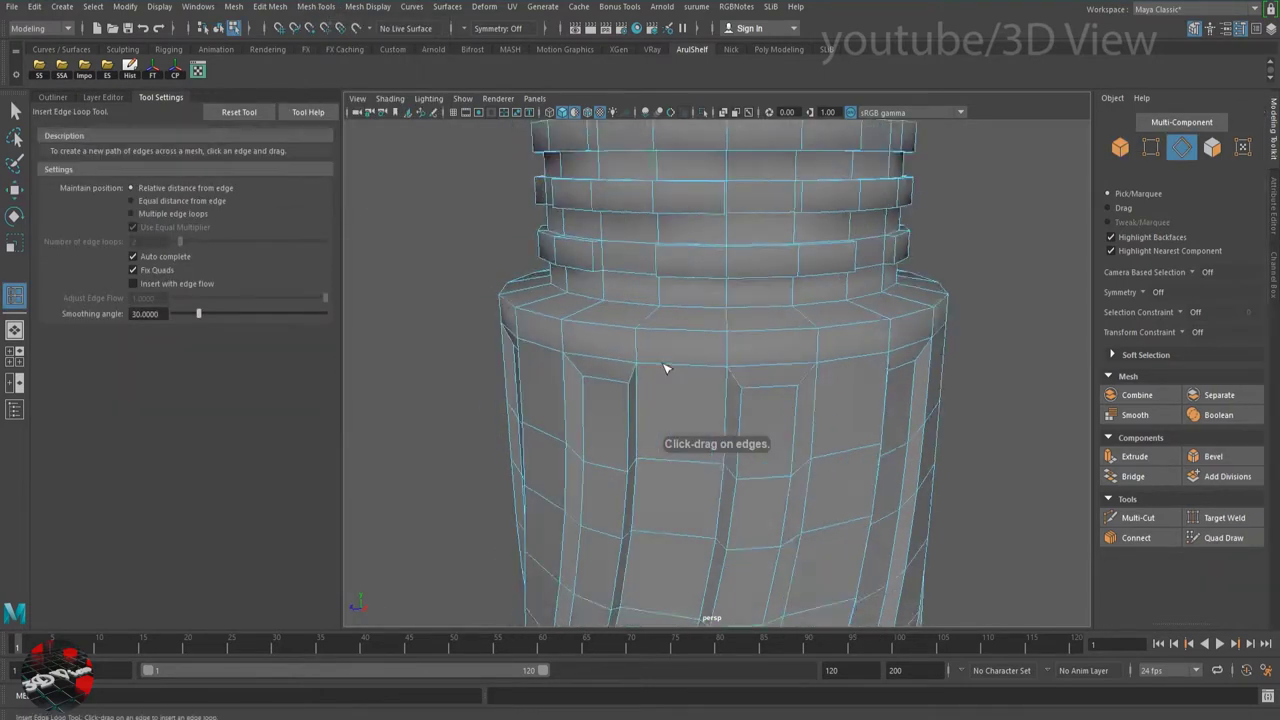
left_click(614, 277)
scroll(640, 380, "up", 3)
middle_click_drag(660, 393, 611, 300, "alt")
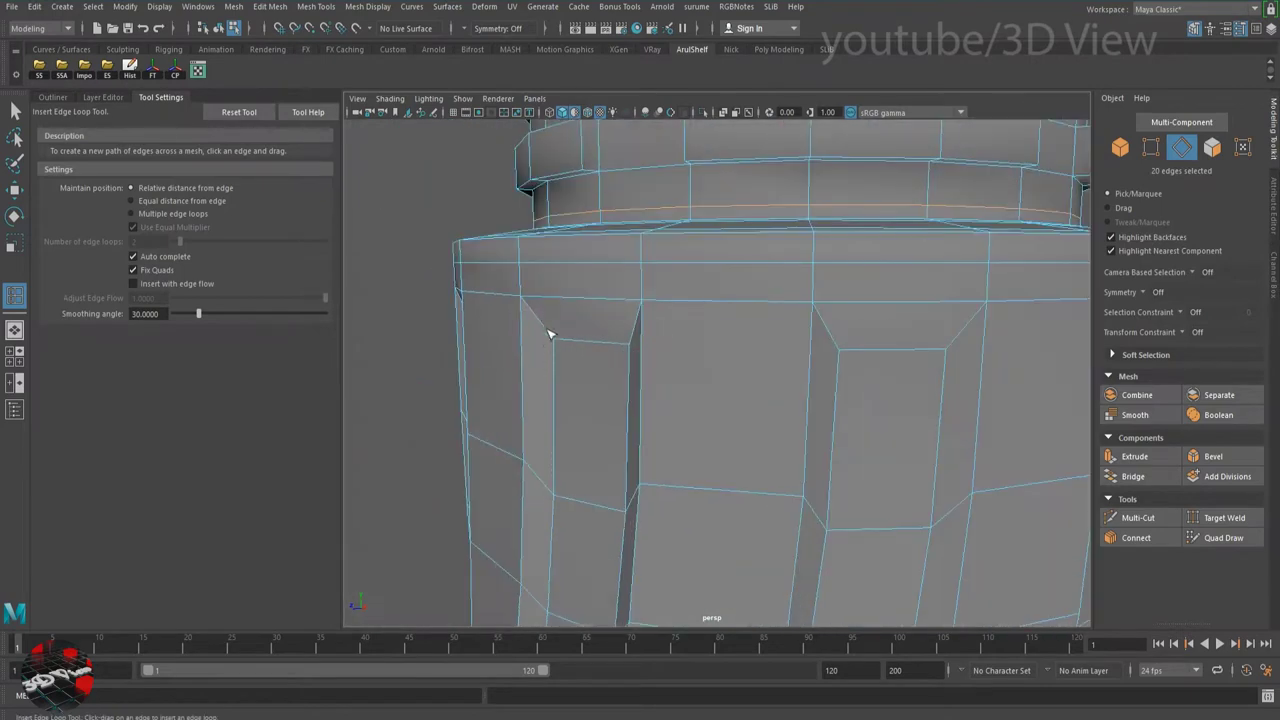
left_click(611, 357)
scroll(715, 300, "down", 3)
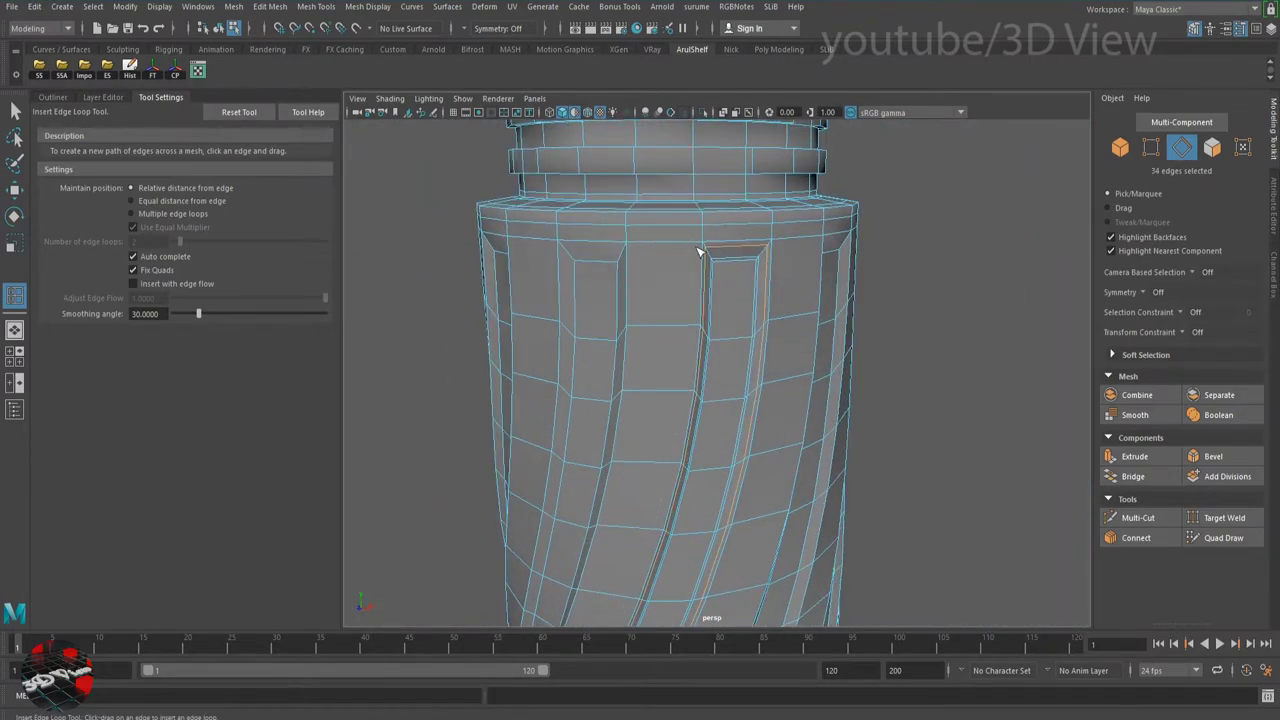
left_click(700, 230)
left_click_drag(695, 260, 689, 294, "alt")
Undo the misplaced edge loop and reframe the bottle's upper body.
scroll(665, 312, "up", 2)
key("ctrl+z")
scroll(671, 290, "down", 2)
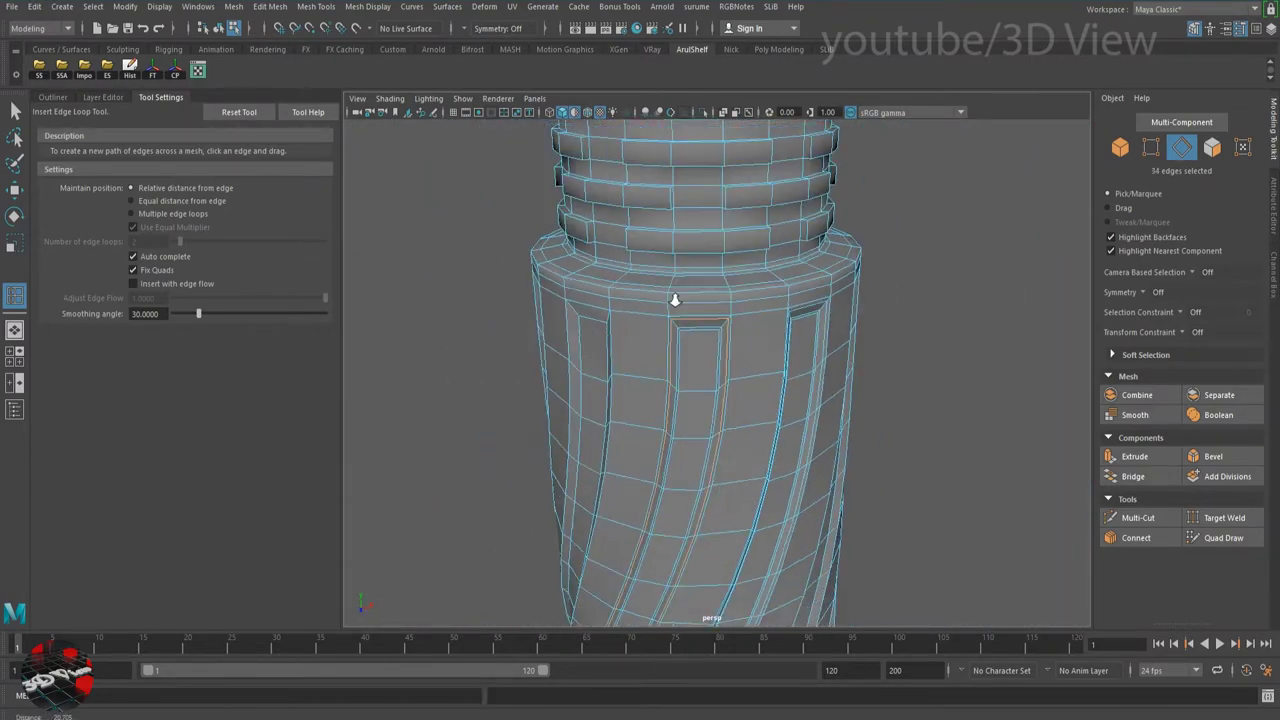
scroll(634, 320, "up", 3)
mouse_move(626, 297)
left_mouse_down("alt")
mouse_move(687, 257)
mouse_move(689, 271)
left_mouse_up("alt")
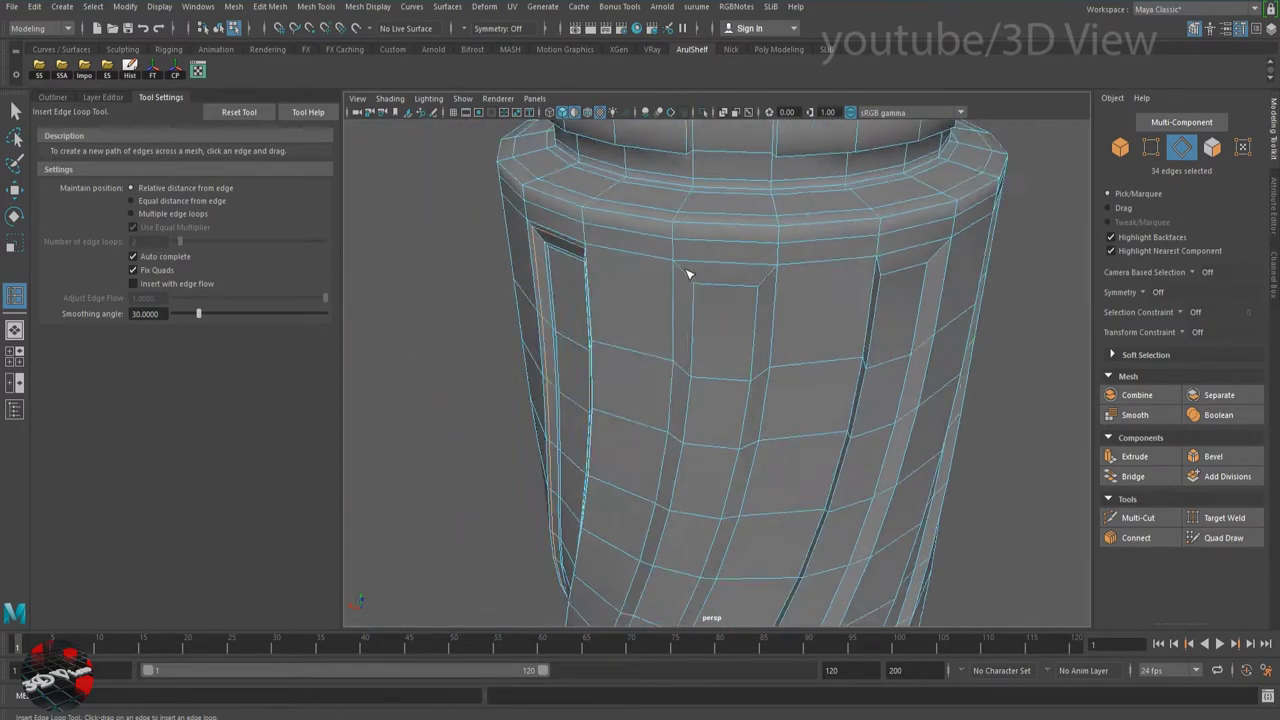
scroll(760, 265, "up", 2)
scroll(848, 265, "down", 2)
scroll(634, 280, "down", 2)
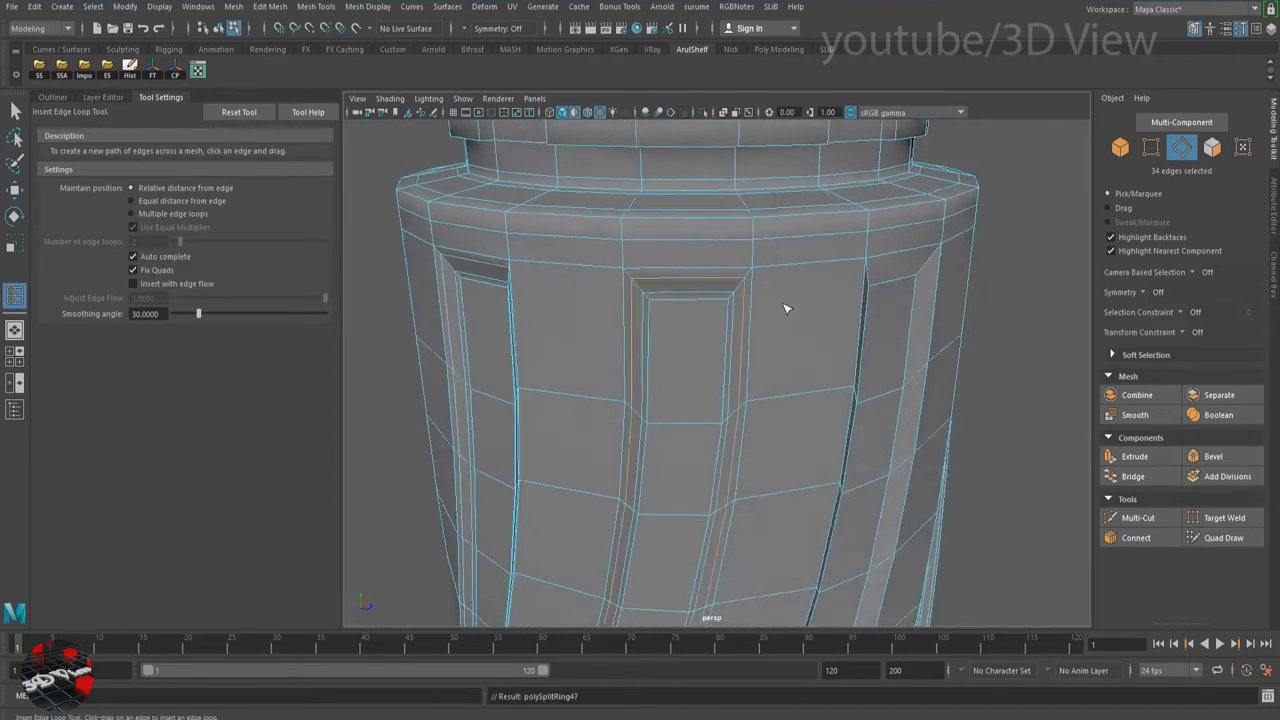
scroll(586, 306, "down", 1)
scroll(745, 320, "down", 2)
scroll(745, 320, "up", 3)
scroll(860, 470, "up", 2)
Add edge loops around the ledge below the neck.
left_click(766, 449)
scroll(754, 466, "down", 2)
scroll(758, 432, "up", 4)
mouse_move(769, 416)
left_mouse_down("alt")
mouse_move(737, 377)
mouse_move(737, 286)
left_mouse_up("alt")
scroll(810, 317, "up", 3)
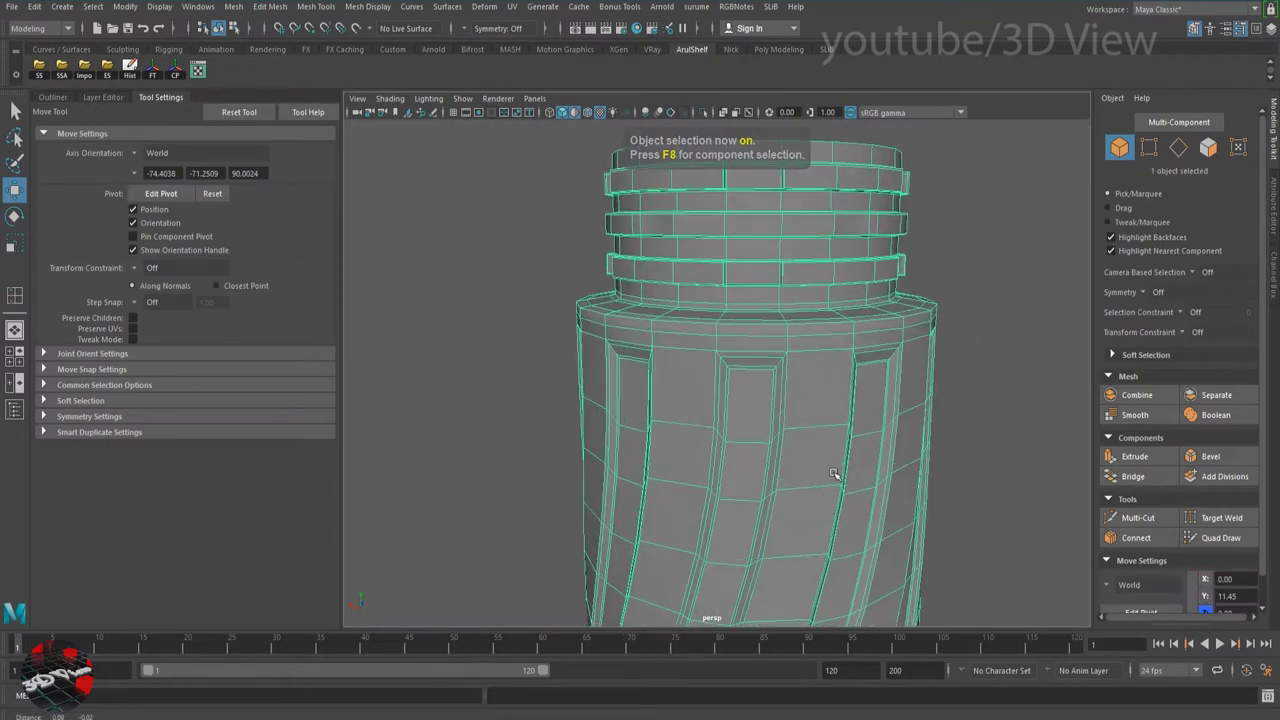
scroll(836, 474, "up", 4)
mouse_move(723, 386)
left_mouse_down("alt")
mouse_move(775, 405)
mouse_move(743, 434)
mouse_move(589, 429)
left_mouse_up("alt")
left_click(309, 11)
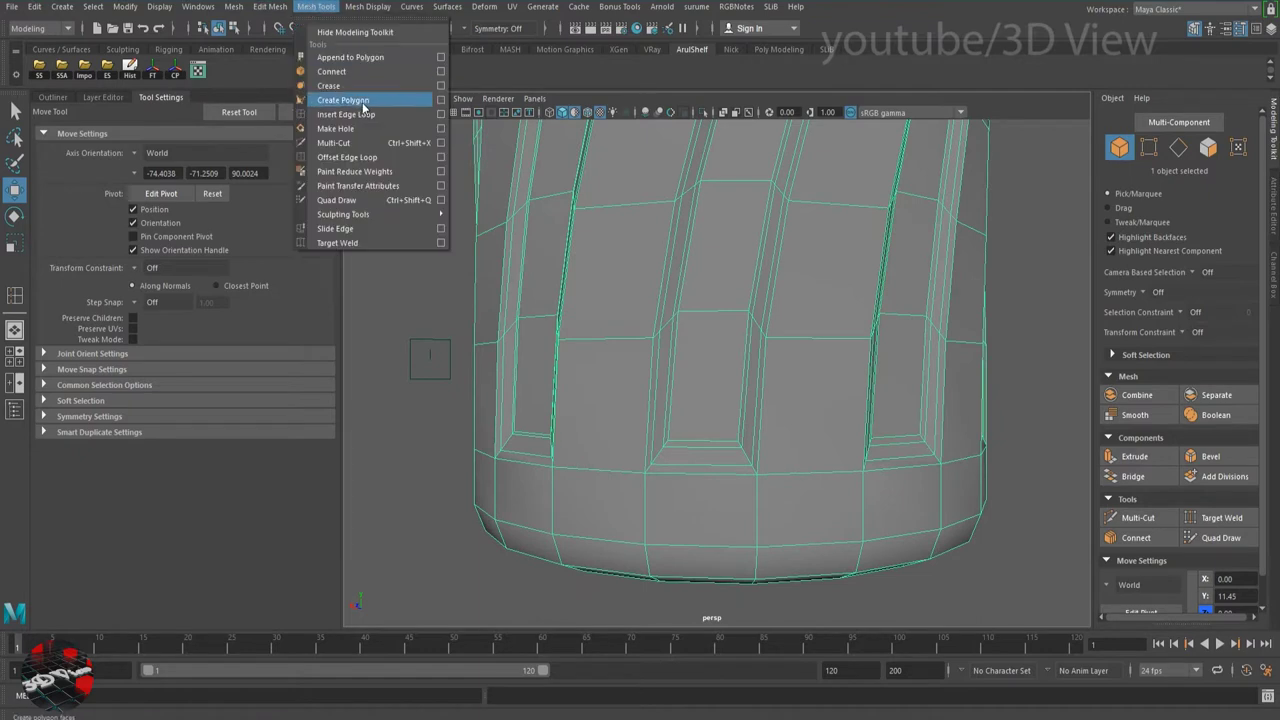
Insert loops on the recessed bottom's inner rim, then return to object mode.
left_click(360, 104)
mouse_move(784, 505)
left_mouse_down("alt")
mouse_move(634, 200)
mouse_move(700, 321)
left_mouse_up("alt")
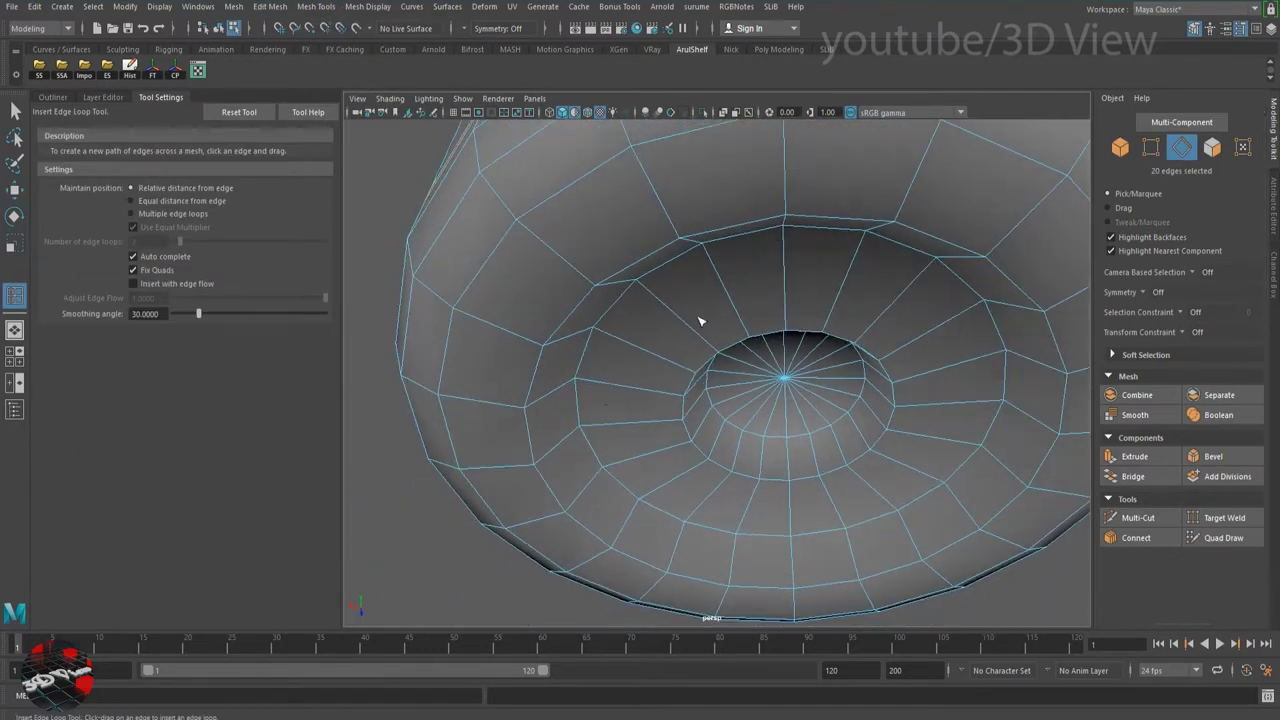
left_click_drag(511, 407, 566, 383)
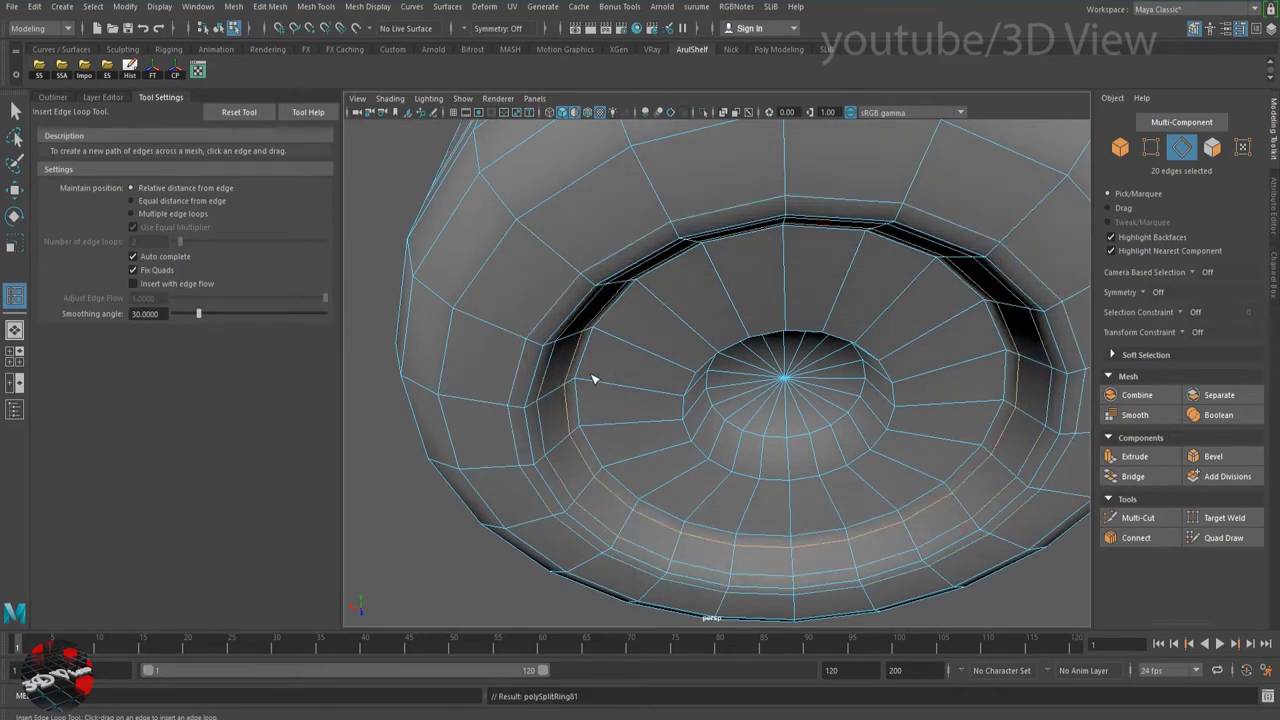
left_click(594, 385)
mouse_move(668, 394)
left_mouse_down("alt")
mouse_move(731, 374)
mouse_move(708, 407)
mouse_move(774, 351)
mouse_move(849, 317)
mouse_move(740, 292)
mouse_move(780, 343)
left_mouse_up("alt")
right_click_drag(780, 343, 586, 214, "alt")
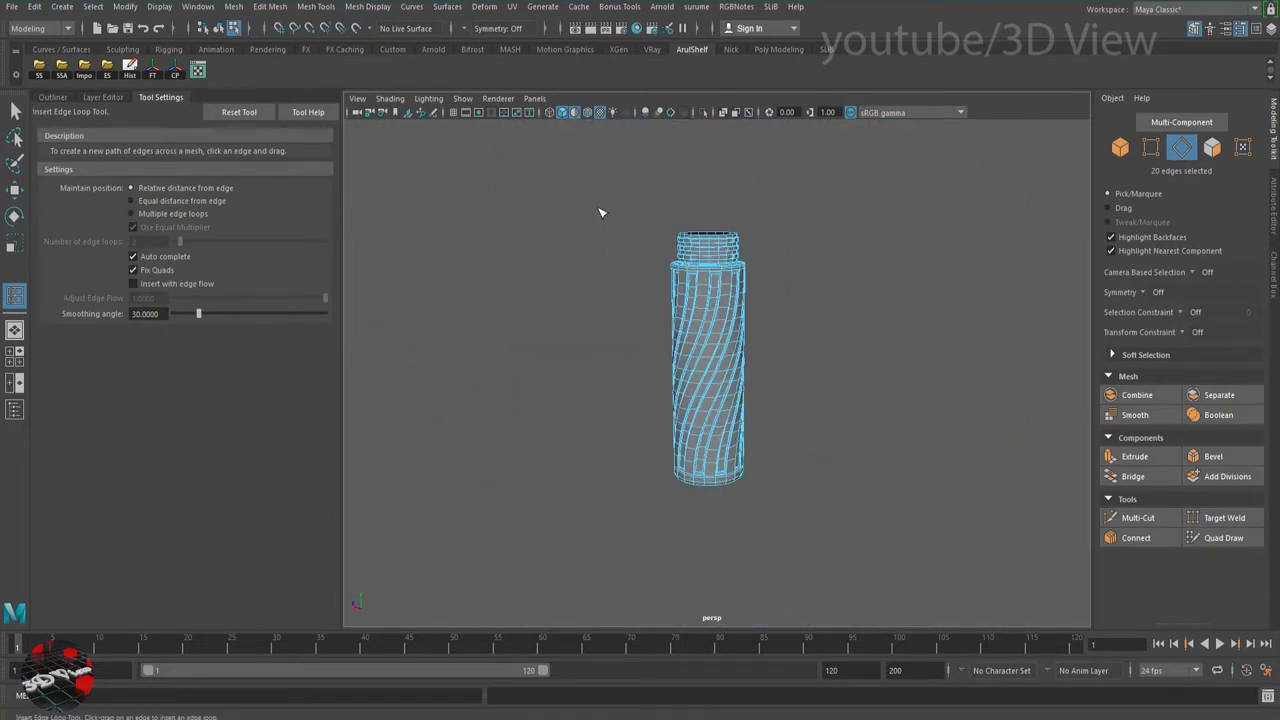
key("w")
key("F8")
left_click(741, 432)
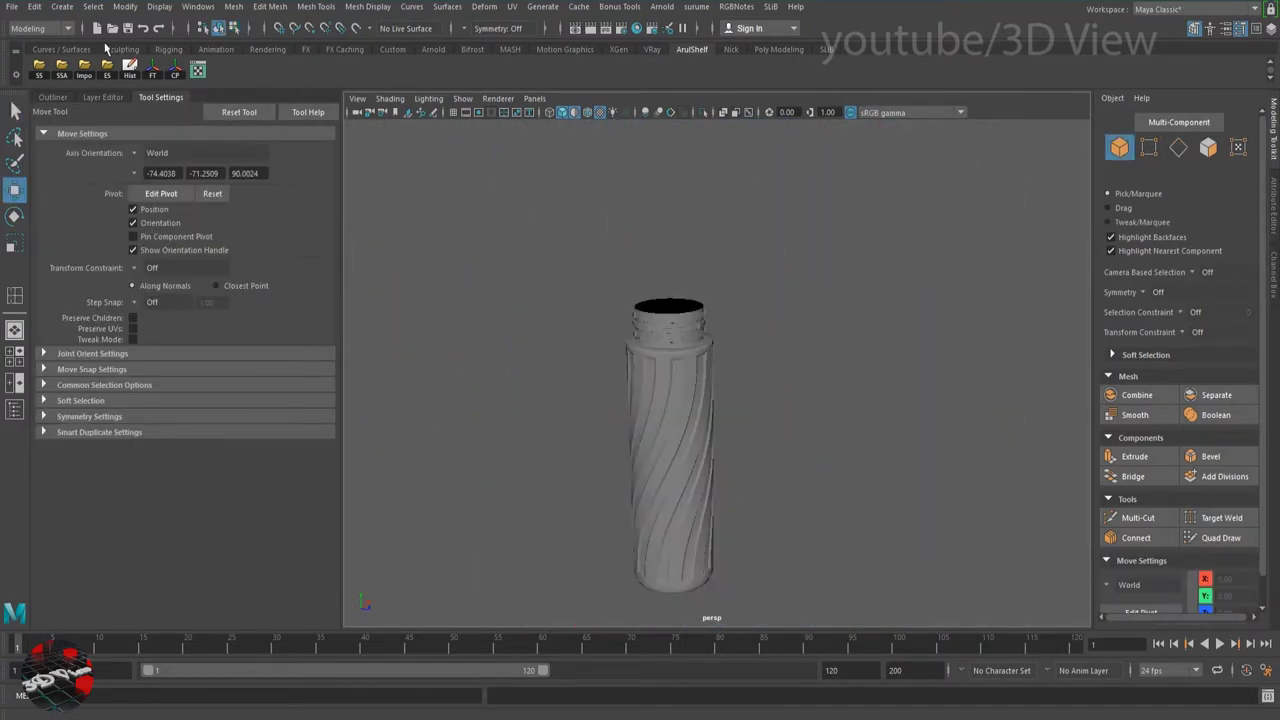
Create a polygon cylinder and scale it to about 3.902 × 2.475 × 3.902 for the cap.
left_click(62, 6)
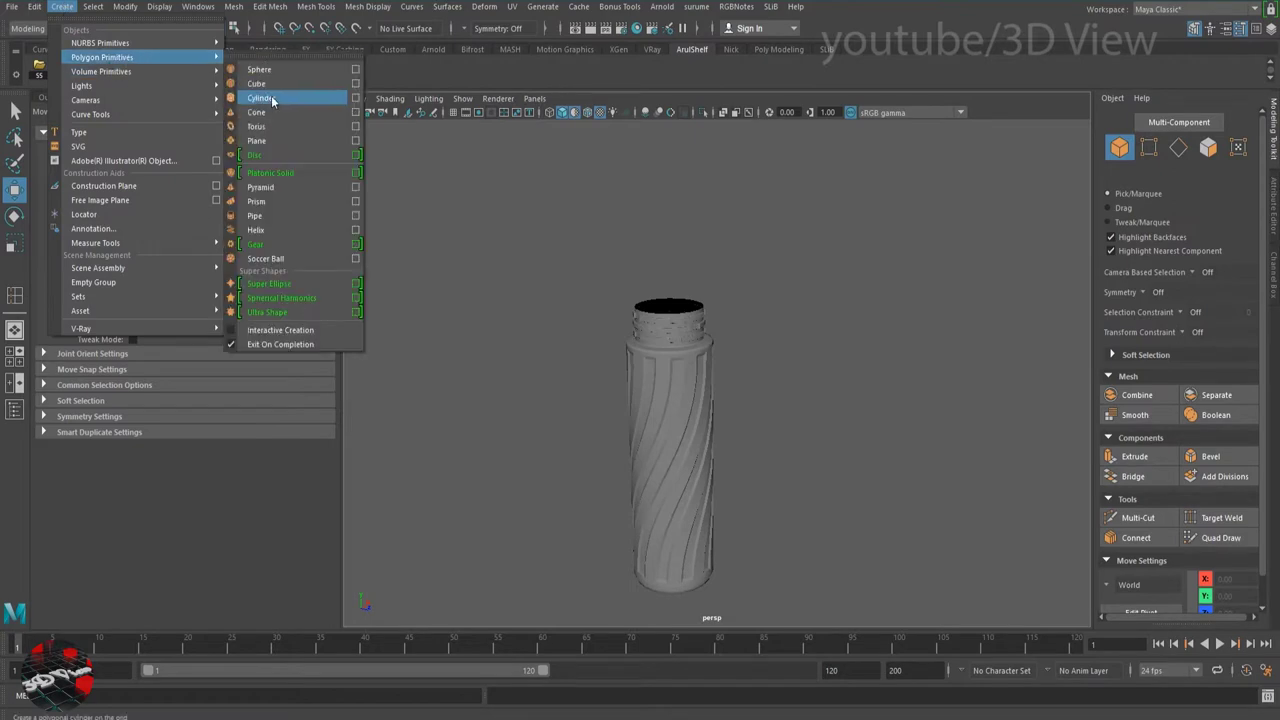
left_click(273, 100)
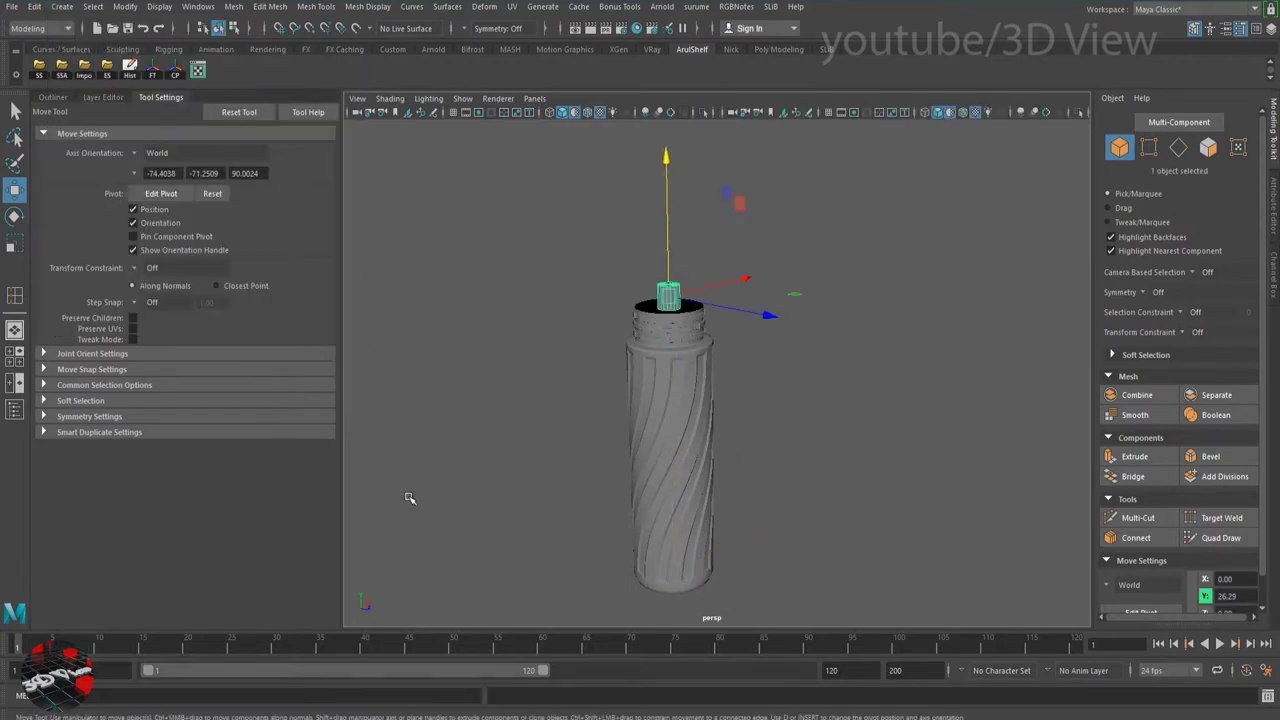
left_click_drag(409, 498, 434, 191)
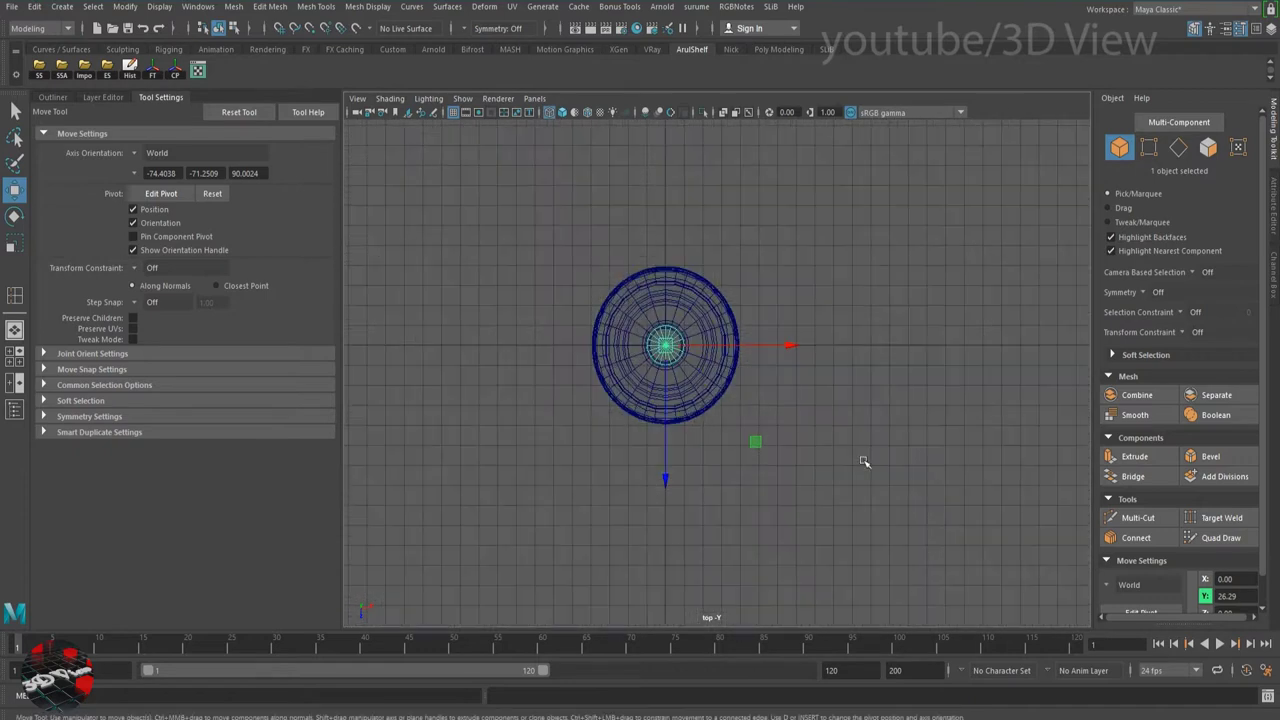
key("f")
key("r")
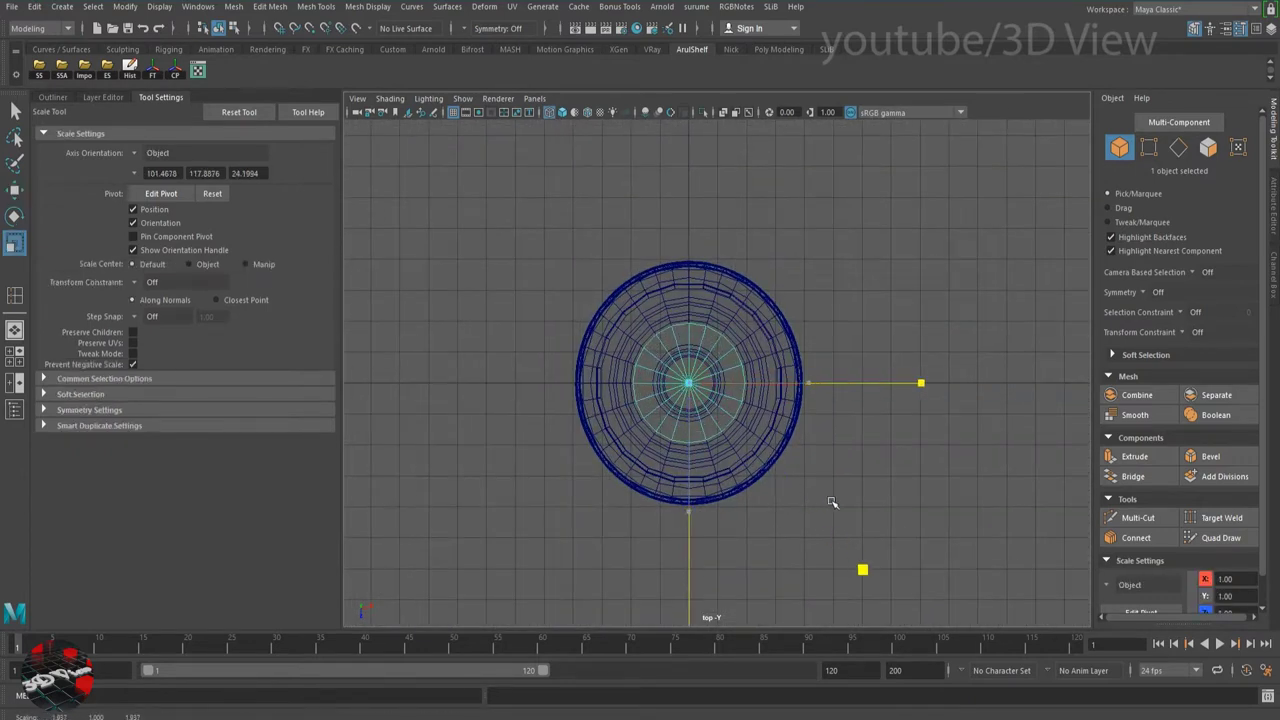
left_click_drag(936, 549, 786, 428)
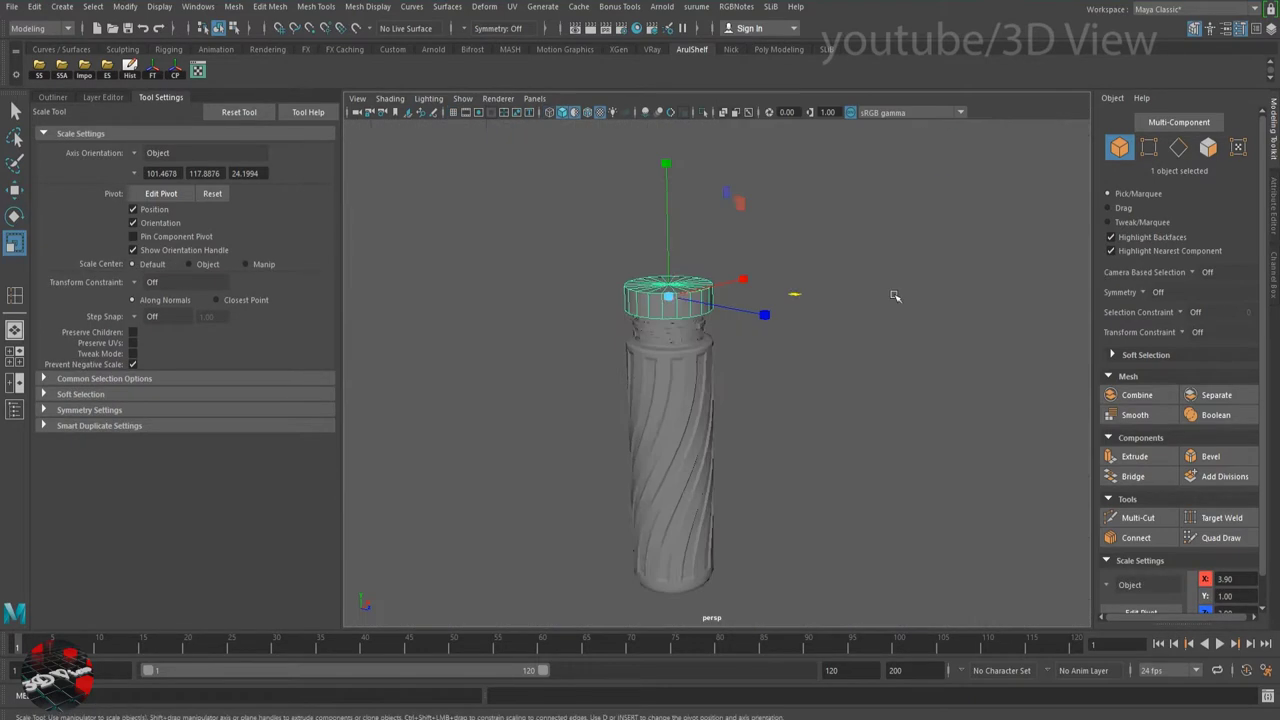
mouse_move(703, 300)
left_mouse_down()
mouse_move(714, 214)
mouse_move(713, 303)
left_mouse_up()
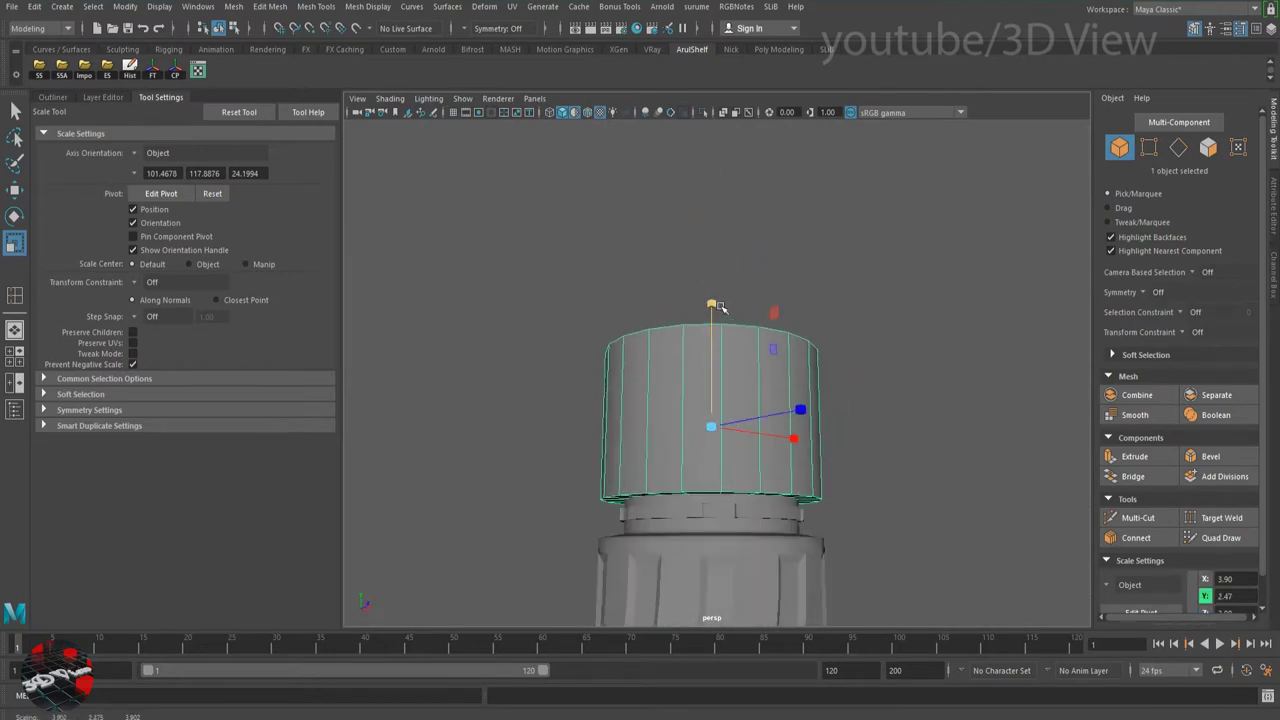
Move the cap cylinder to Y 25.169 so it sits over the bottle neck.
key("w")
key("space")
key("space")
key("4")
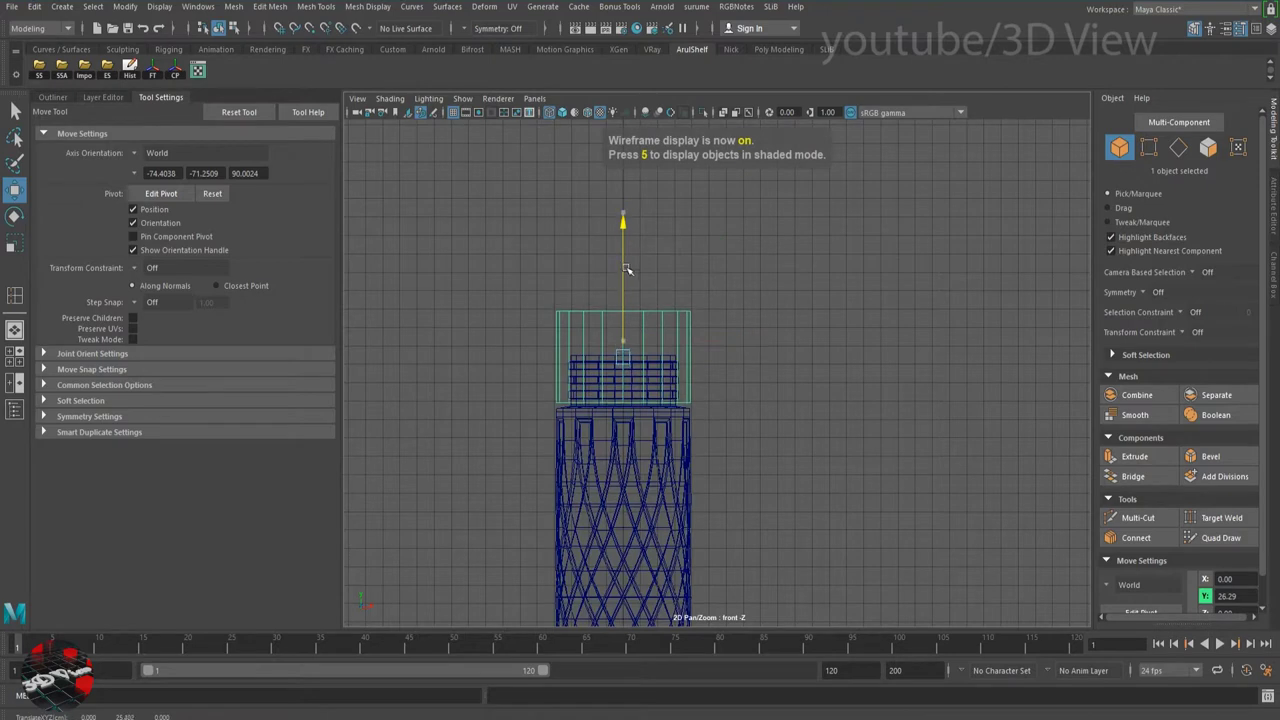
scroll(628, 272, "down", 2)
left_click_drag(517, 337, 705, 414, "alt")
middle_click_drag(705, 414, 773, 401, "alt")
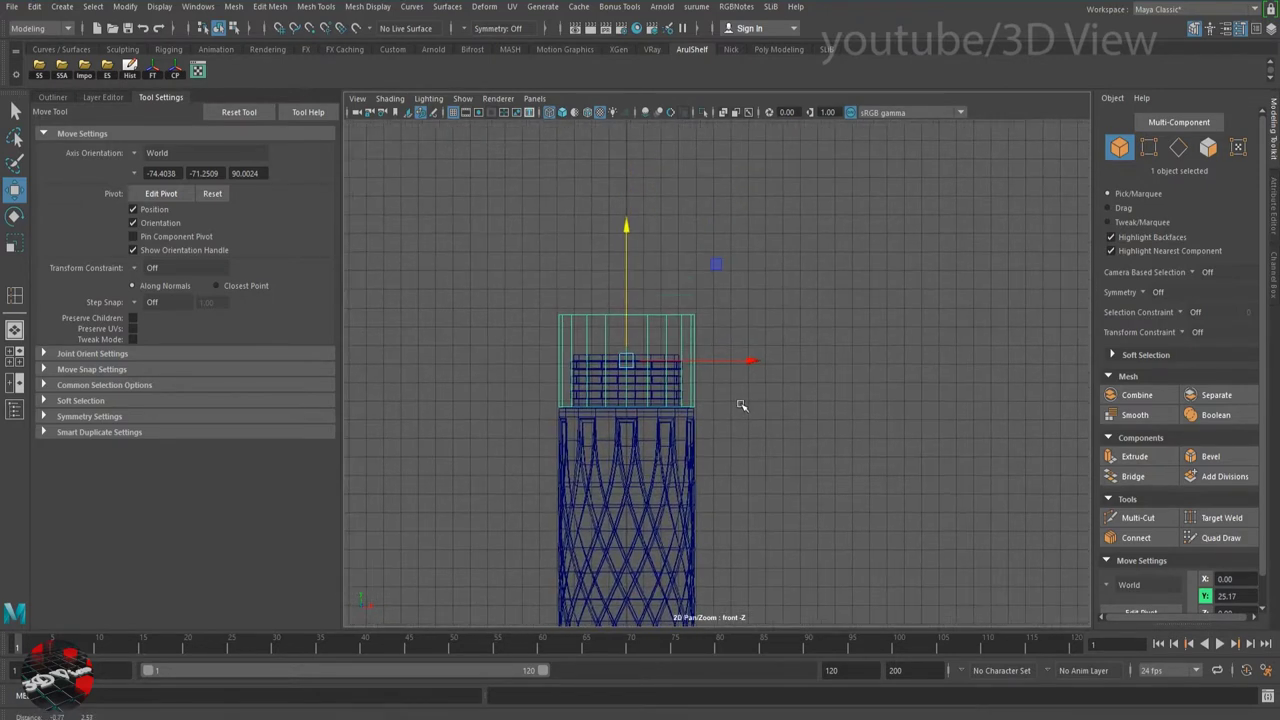
key("space")
key("space")
left_click_drag(788, 326, 845, 460, "alt")
left_click(1274, 275)
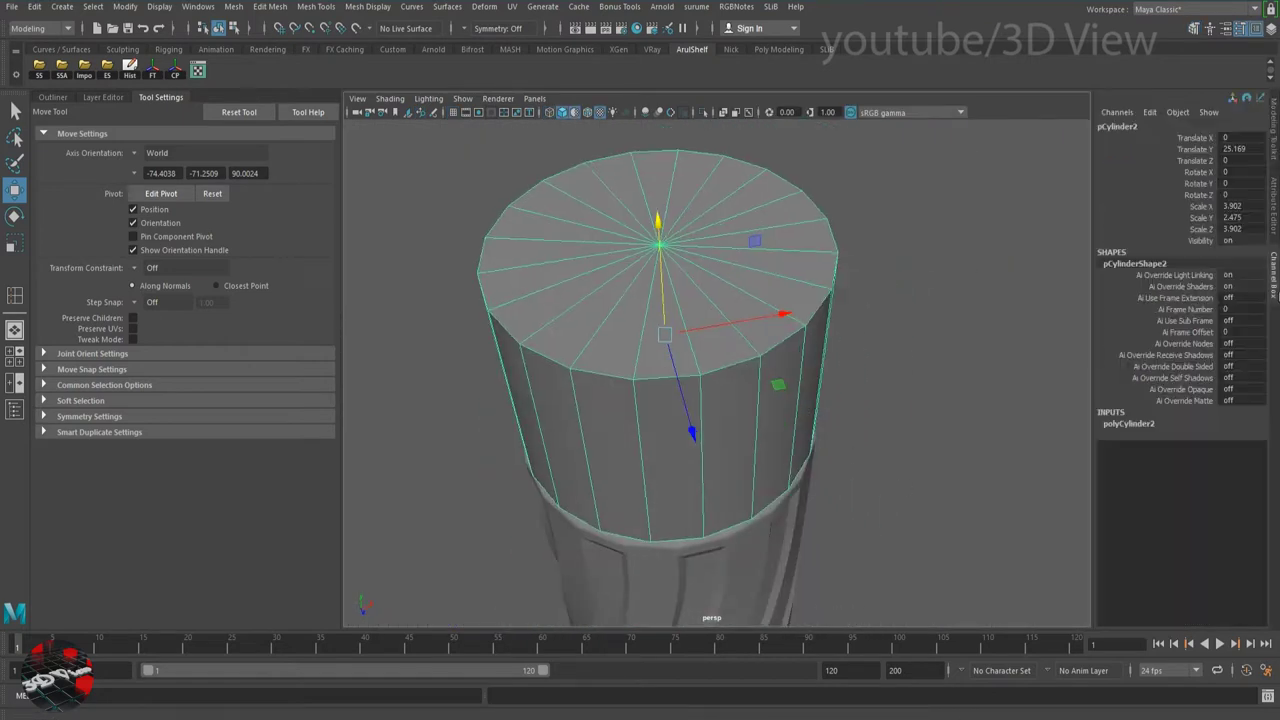
Increase Subdivisions Caps on polyCylinder2.
left_click(1130, 424)
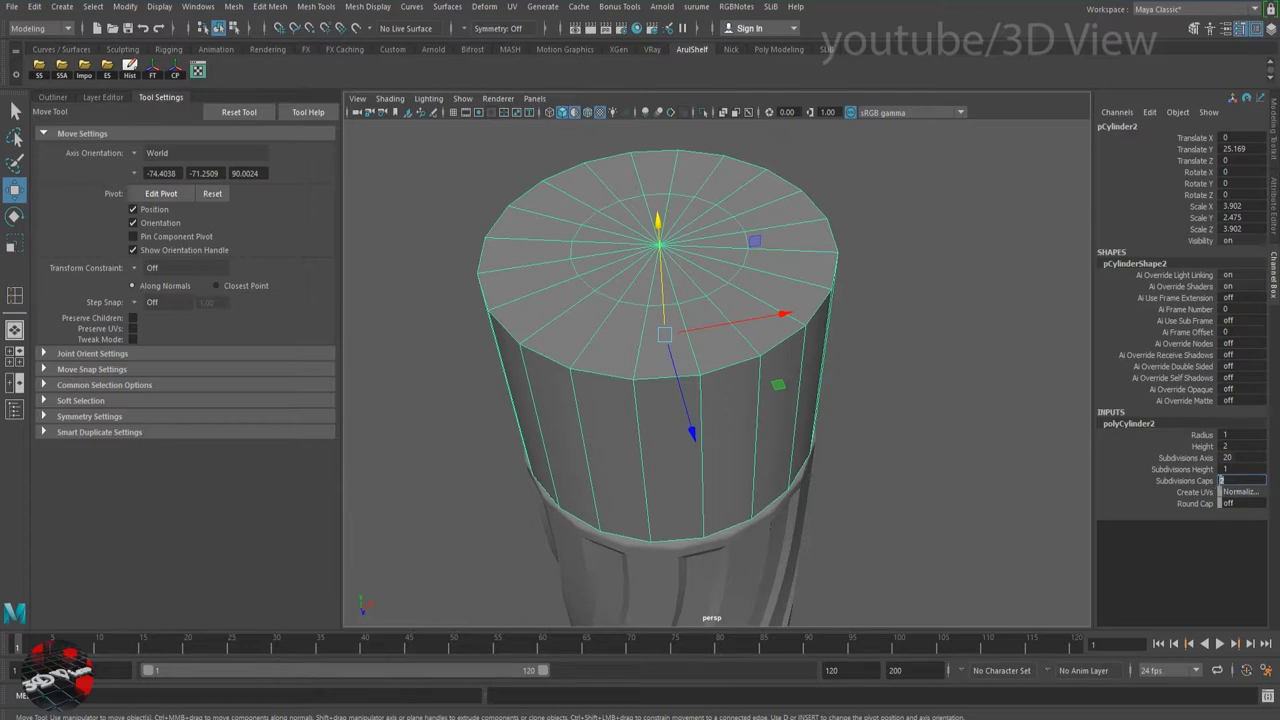
key("Return")
key("space")
key("space")
key("space")
key("space")
mouse_move(814, 306)
left_mouse_down("alt")
mouse_move(723, 217)
mouse_move(732, 375)
mouse_move(707, 262)
mouse_move(794, 334)
mouse_move(780, 294)
mouse_move(815, 381)
mouse_move(803, 396)
left_mouse_up("alt")
Delete the cap cylinder's bottom face rings so it is open underneath.
key("F11")
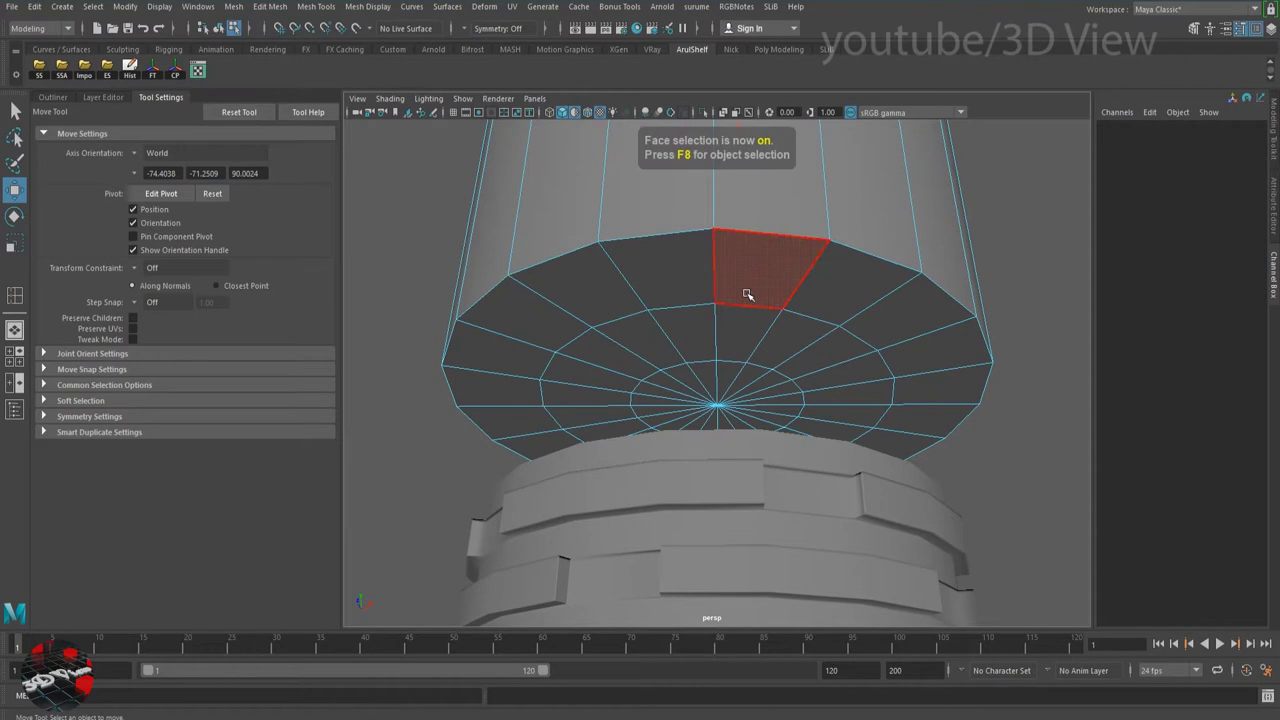
double_click(677, 277)
key("Delete")
double_click(683, 322)
key("Delete")
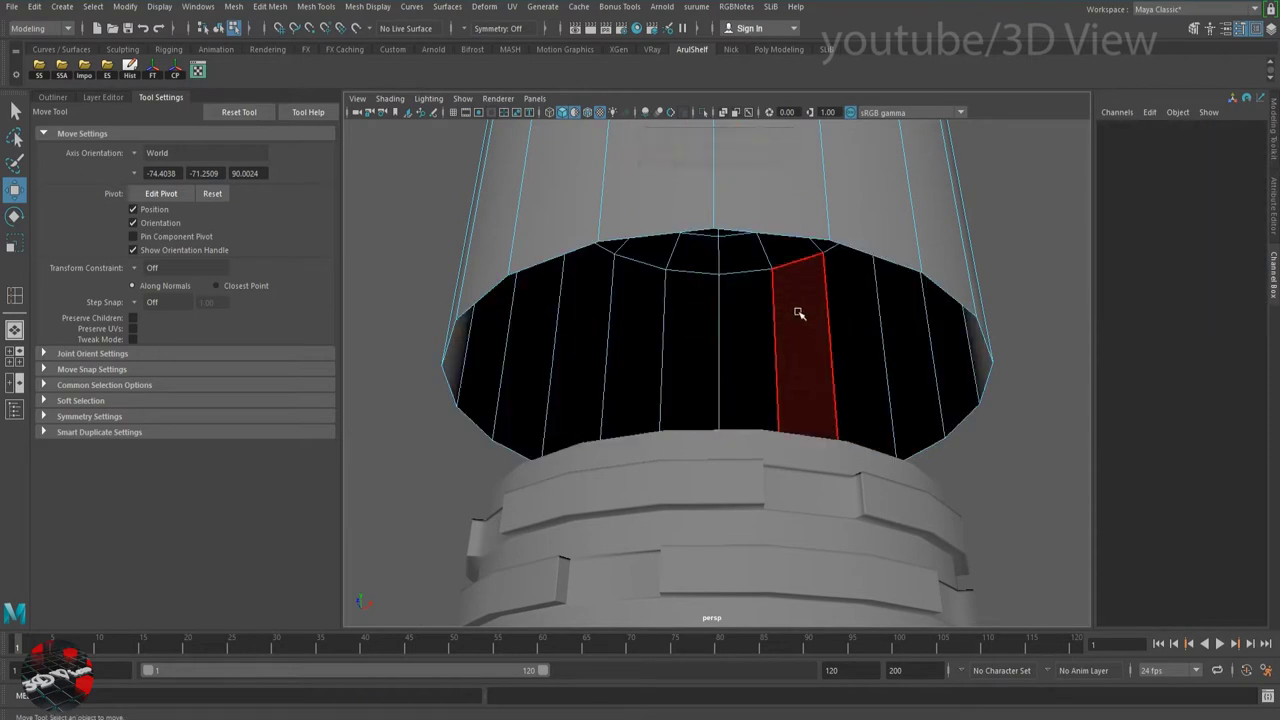
key("F8")
left_click_drag(797, 322, 684, 355, "alt")
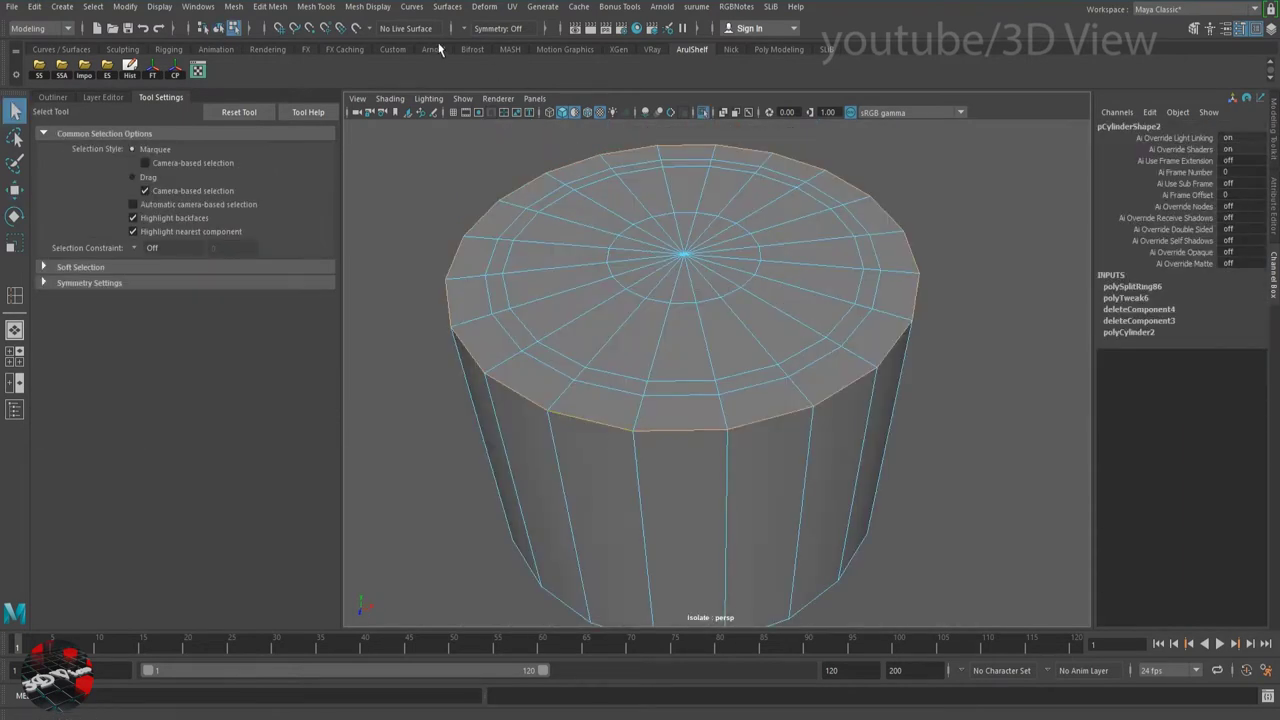
Bevel the cap's top rim edges with 2 segments and preview it smoothed.
key("ctrl+b")
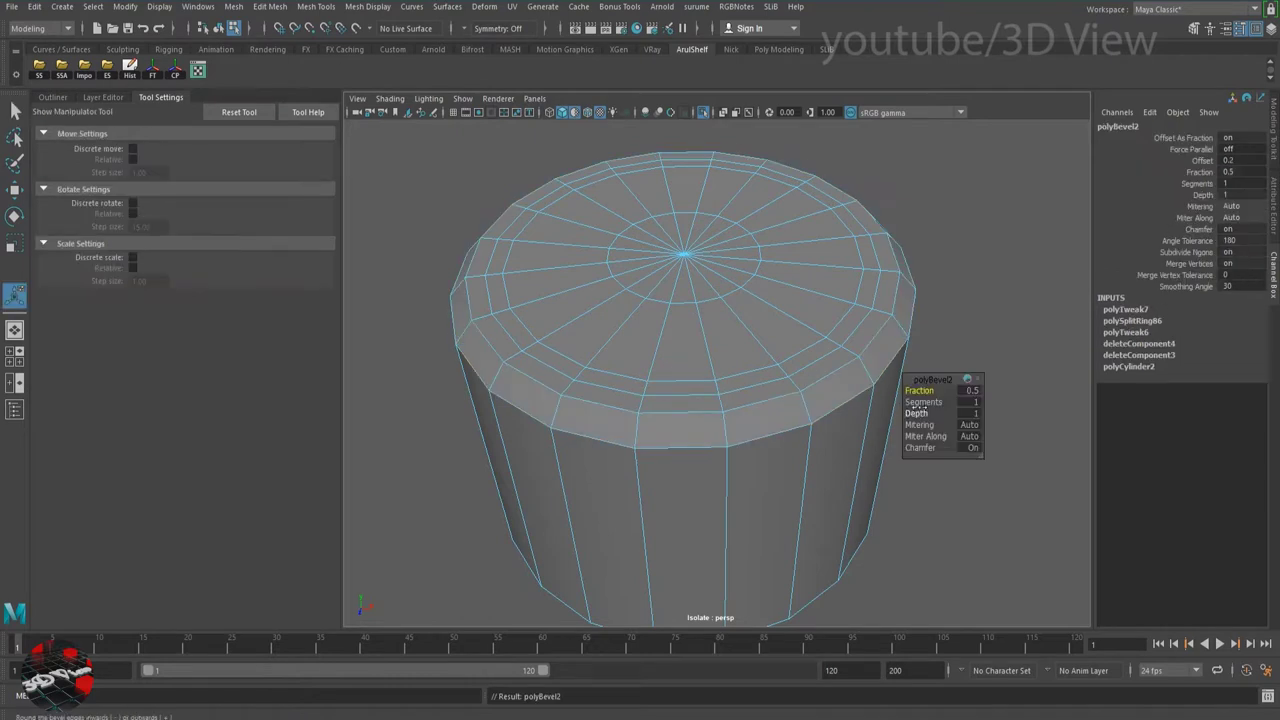
middle_click_drag(800, 364, 830, 364)
left_click_drag(760, 330, 826, 364, "alt")
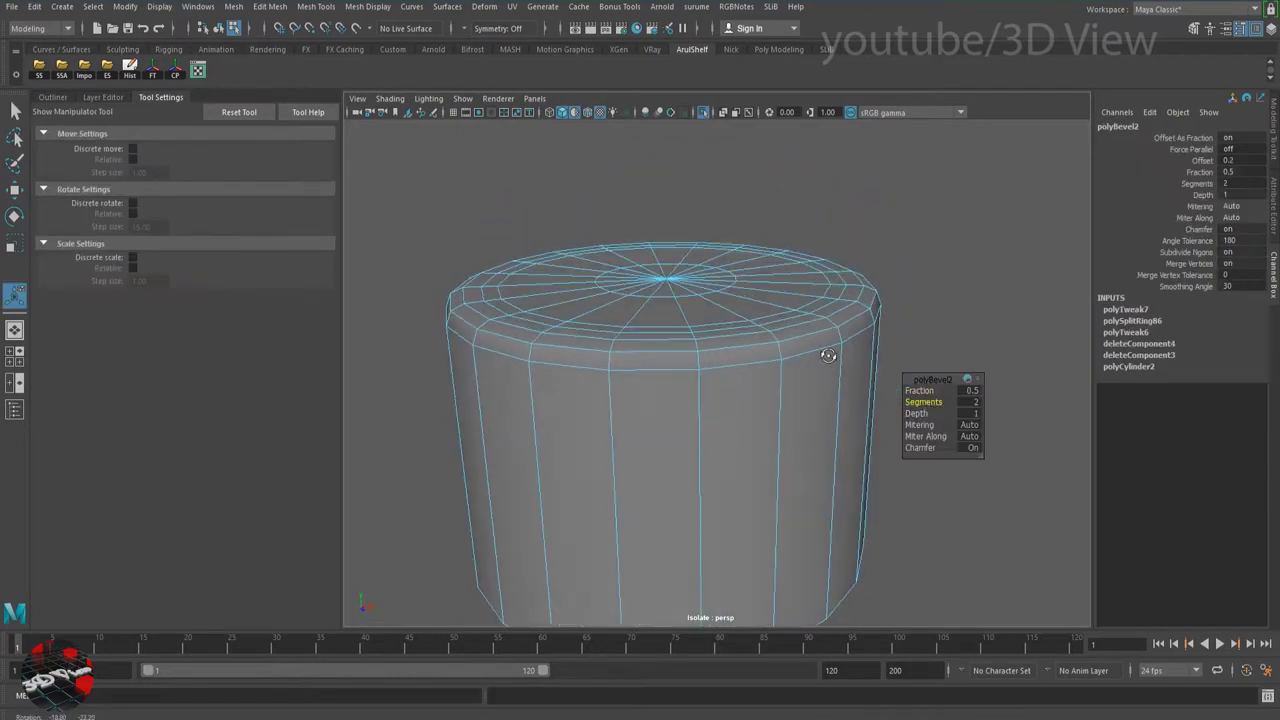
key("1")
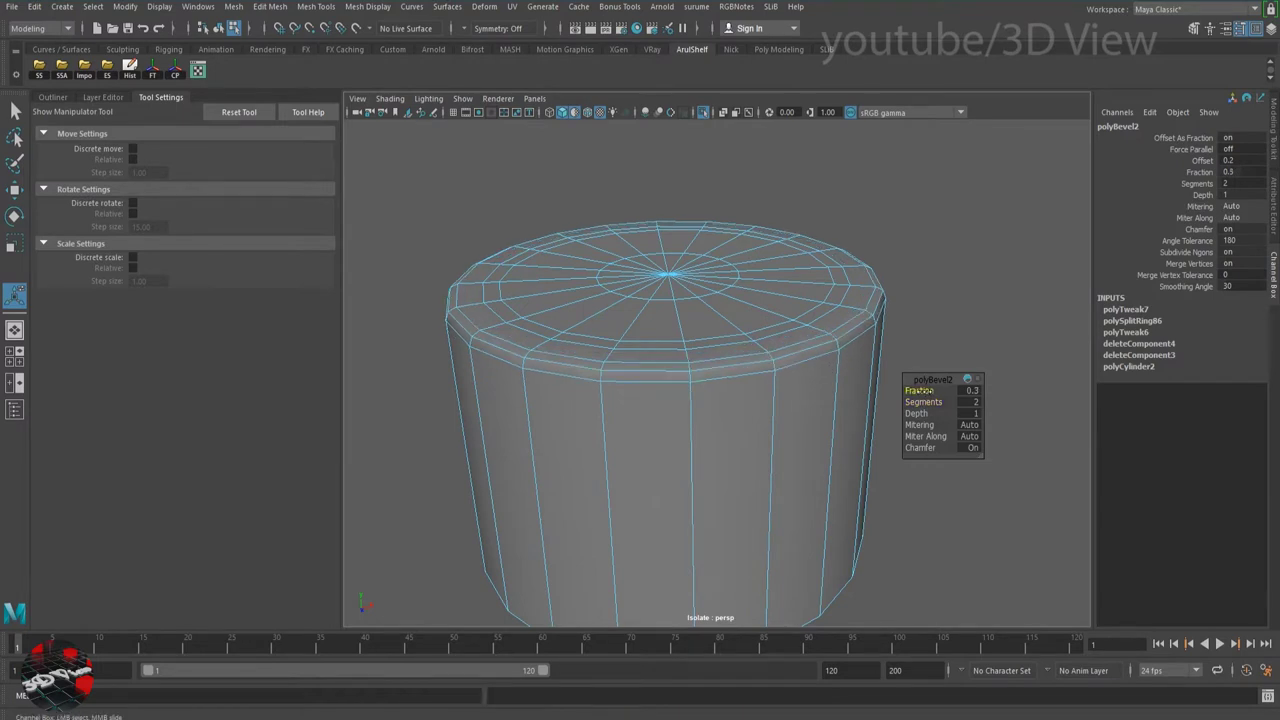
mouse_move(754, 366)
left_mouse_down("alt")
mouse_move(766, 357)
mouse_move(740, 310)
mouse_move(651, 357)
mouse_move(664, 420)
left_mouse_up("alt")
Extrude the cap's top faces inward by -0.2.
key("w")
key("F8")
key("ctrl+e")
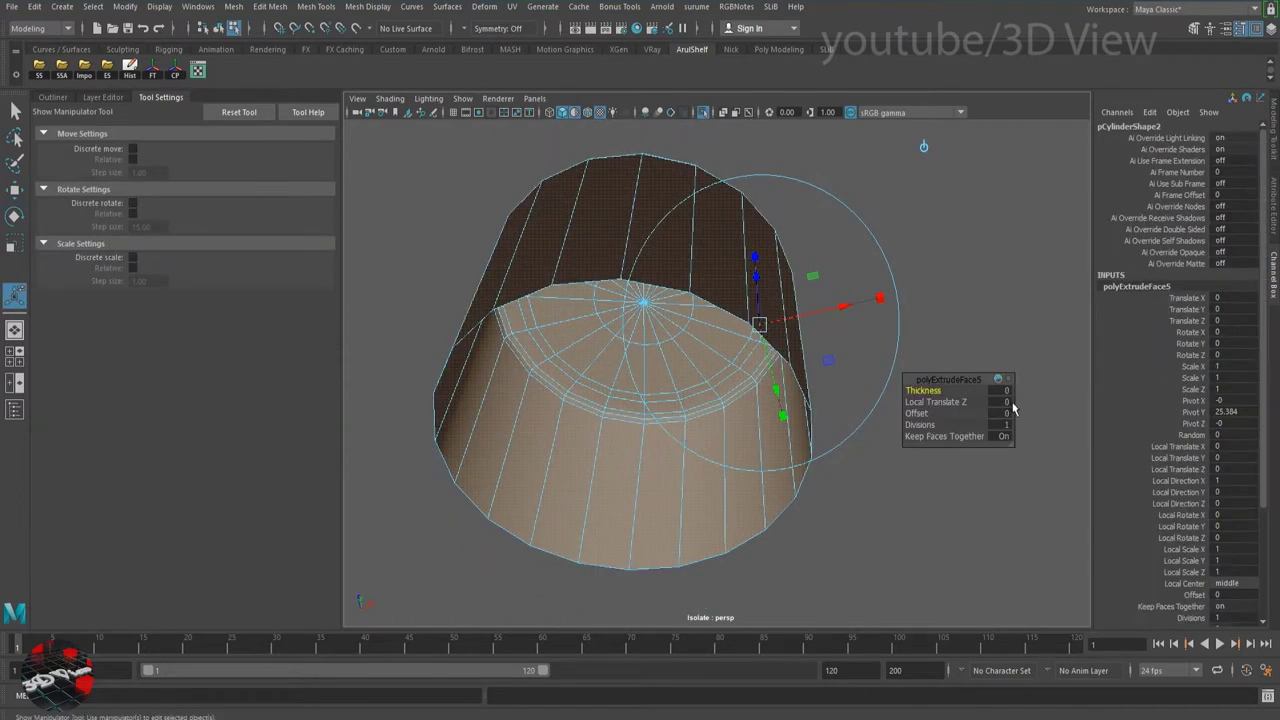
type("-0.2")
key("Return")
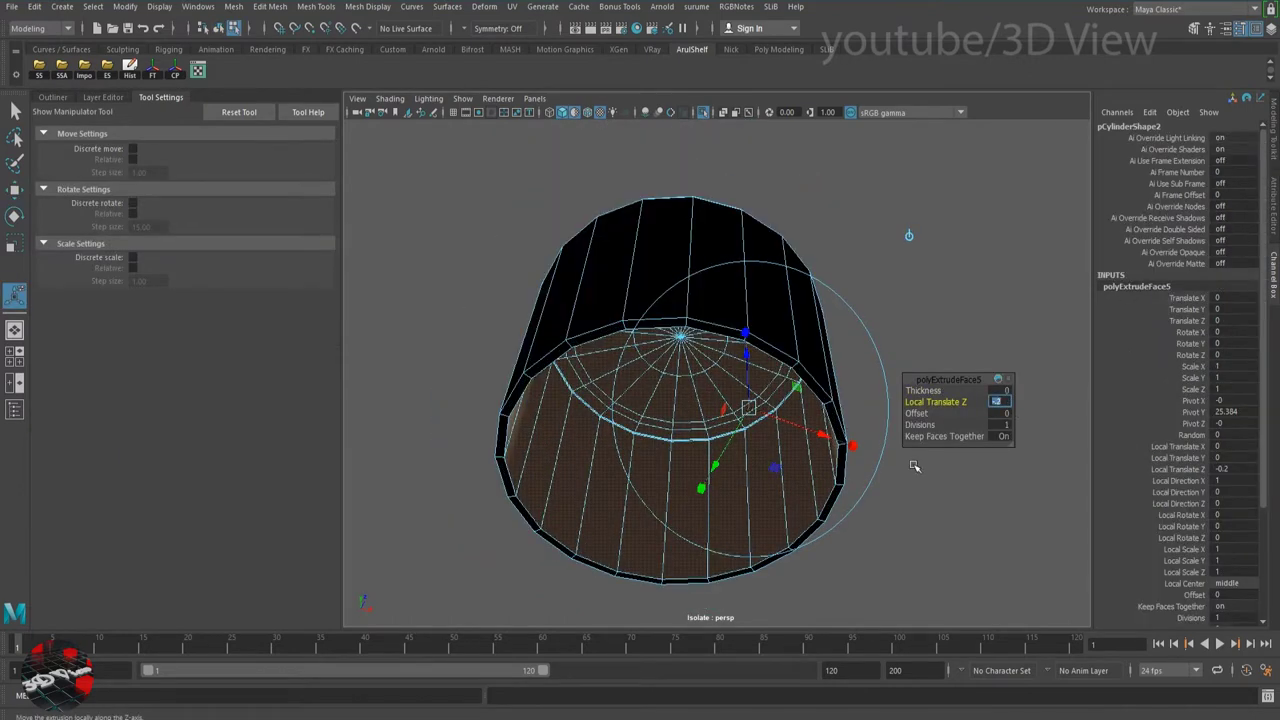
left_click_drag(914, 466, 626, 354, "alt")
key("w")
key("F8")
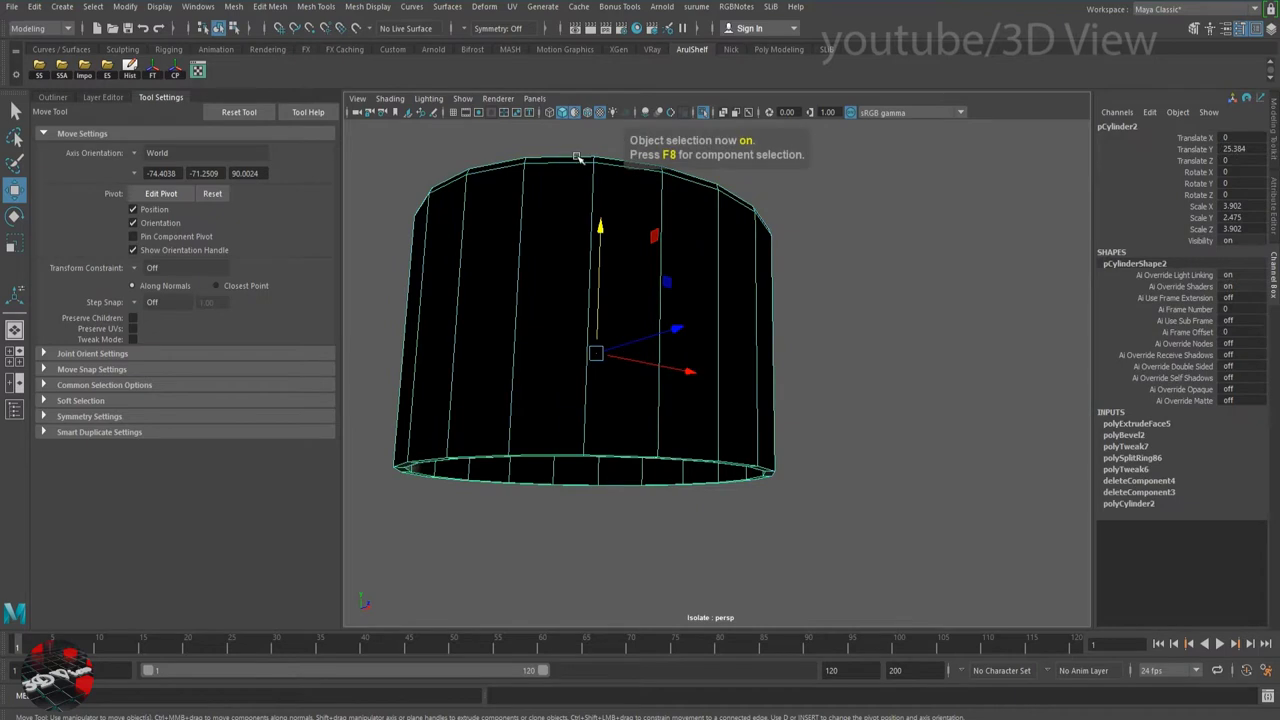
Show the rest of the model and fix the cap's black shading via Mesh Display normals.
left_click(704, 113)
left_click_drag(657, 337, 781, 383, "alt")
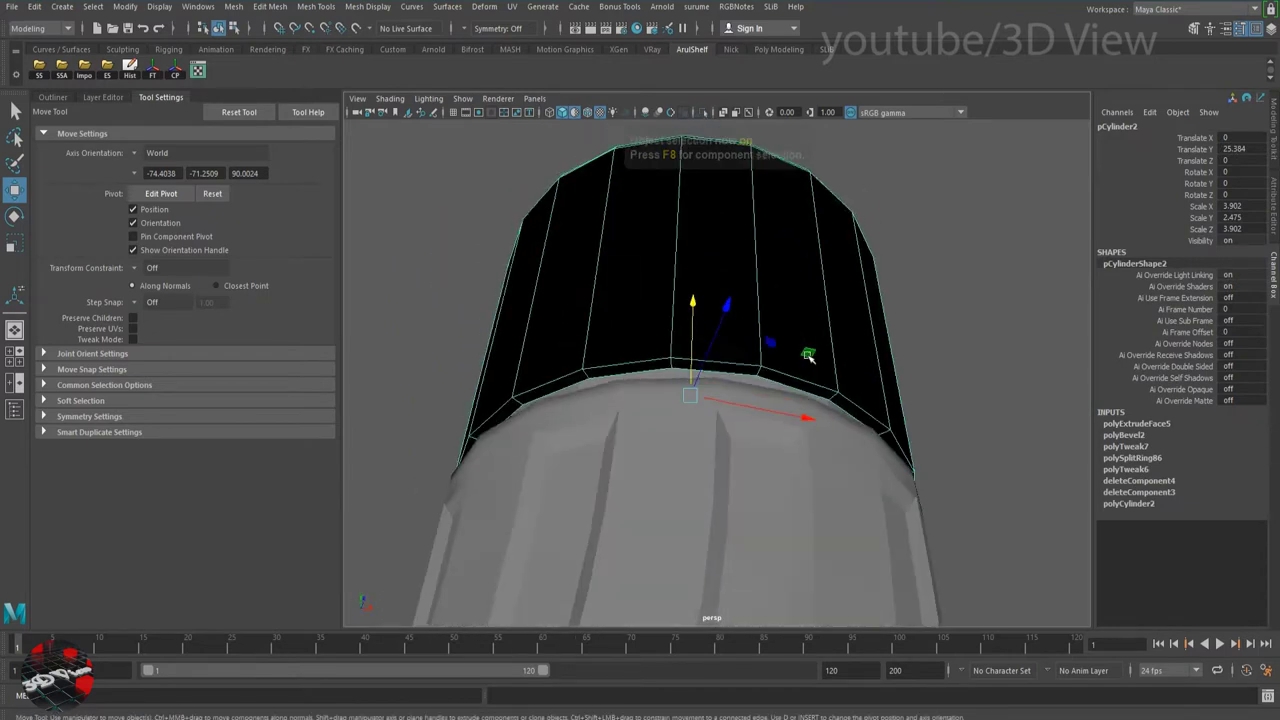
left_click(396, 7)
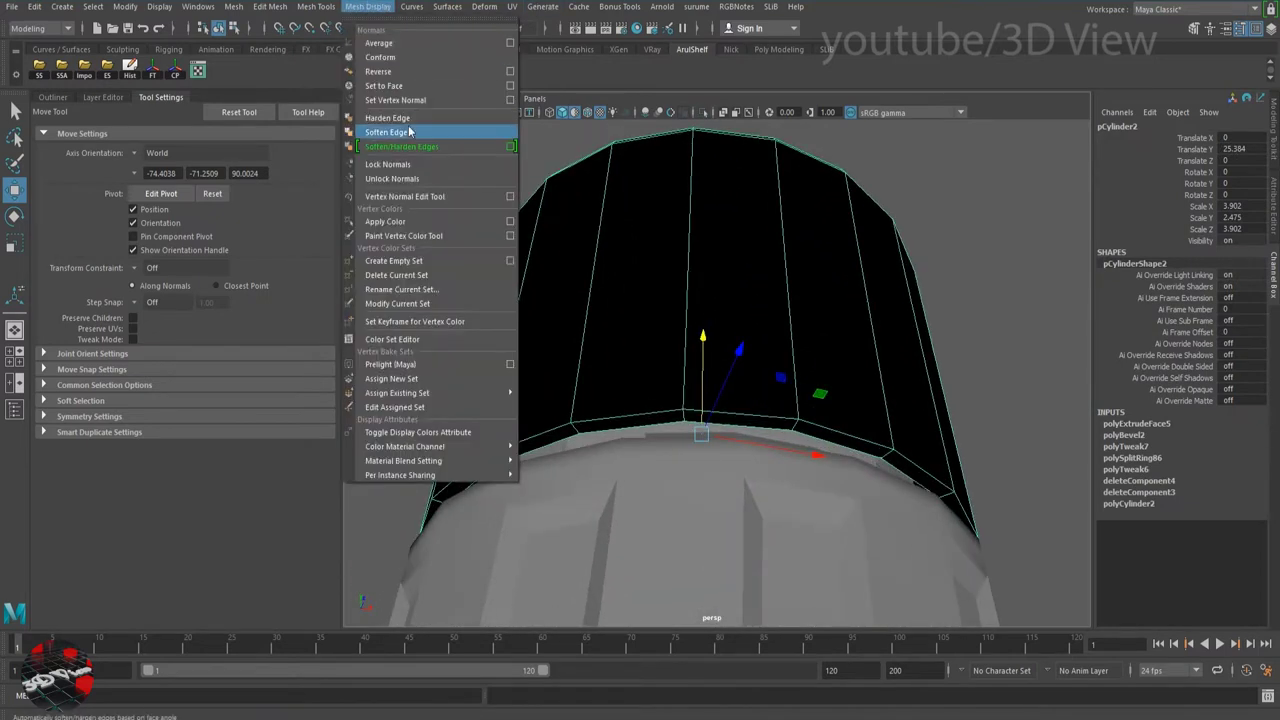
left_click(378, 72)
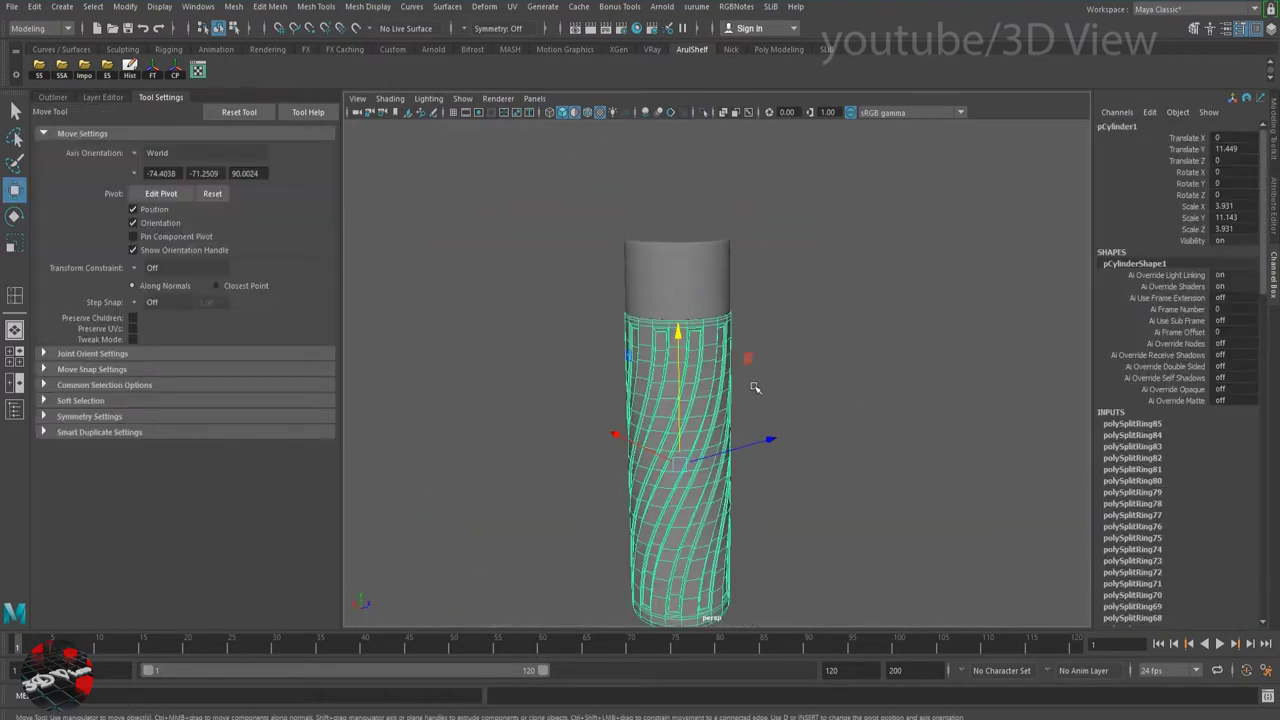
left_click(755, 395)
left_click_drag(757, 403, 710, 403, "alt")
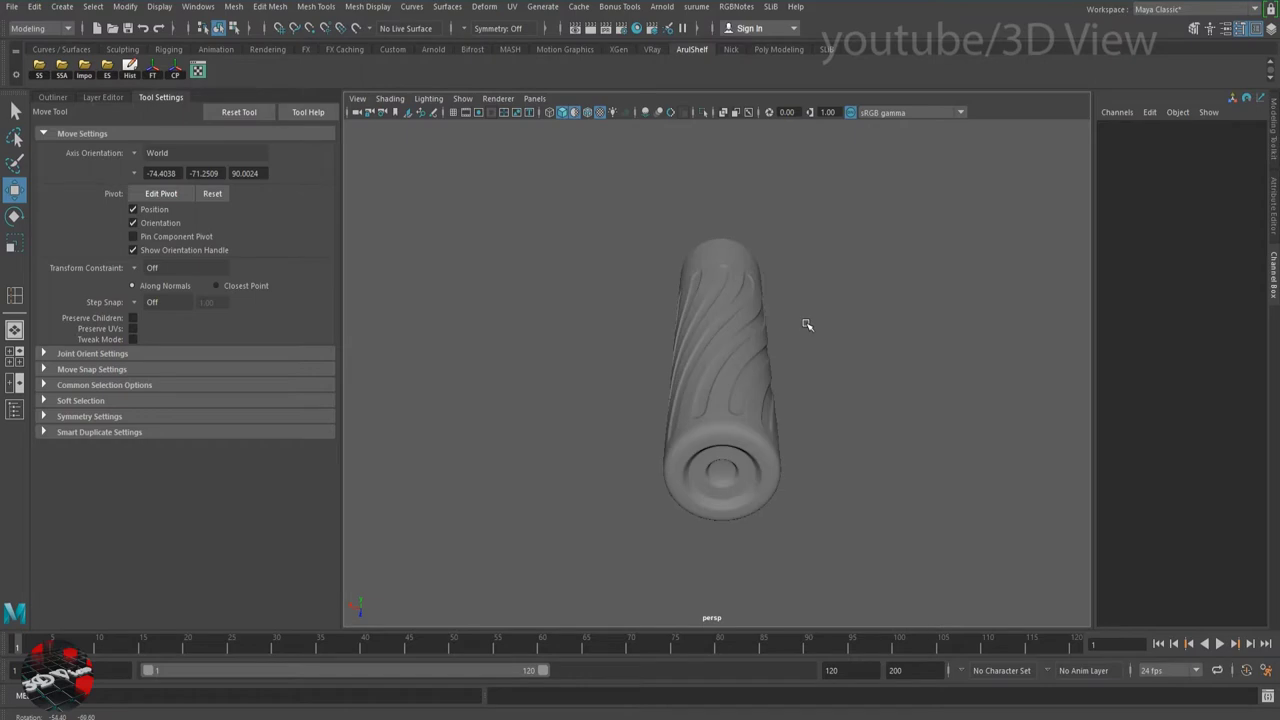
Add a display layer and extrude the body faces with Local Translate Z -0.2.
left_click(194, 144)
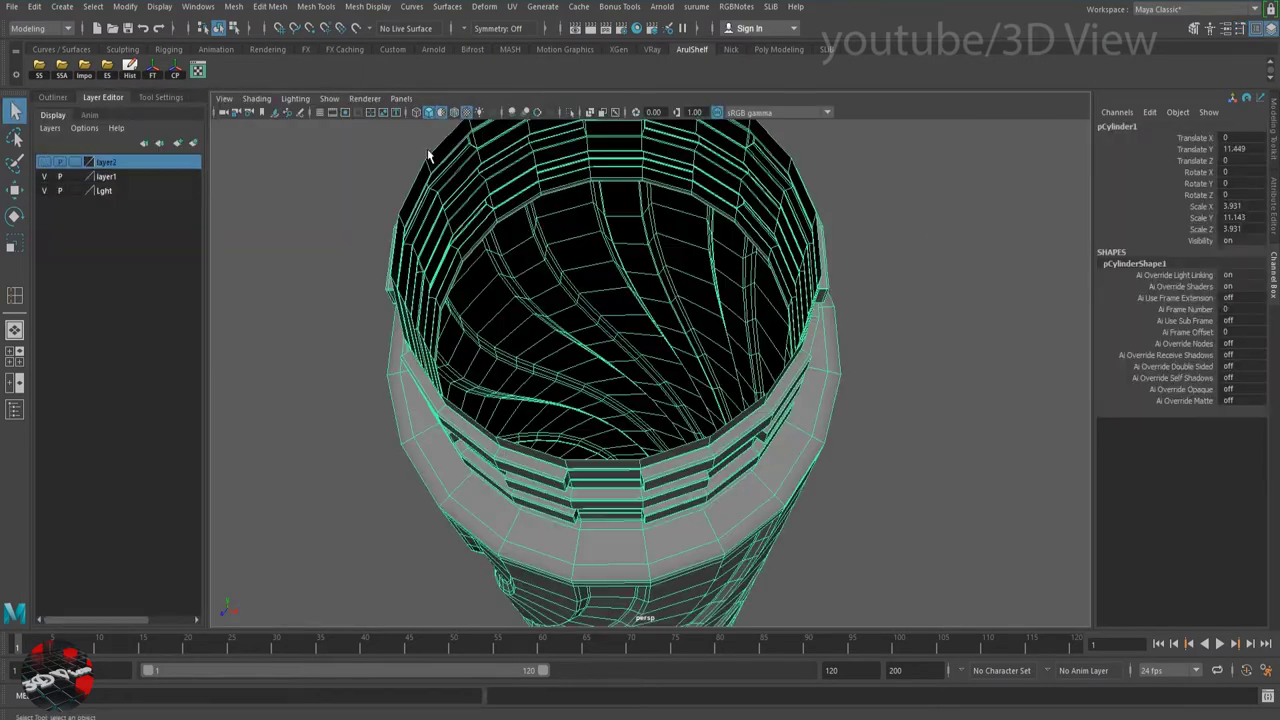
key("ctrl+e")
type("-.03")
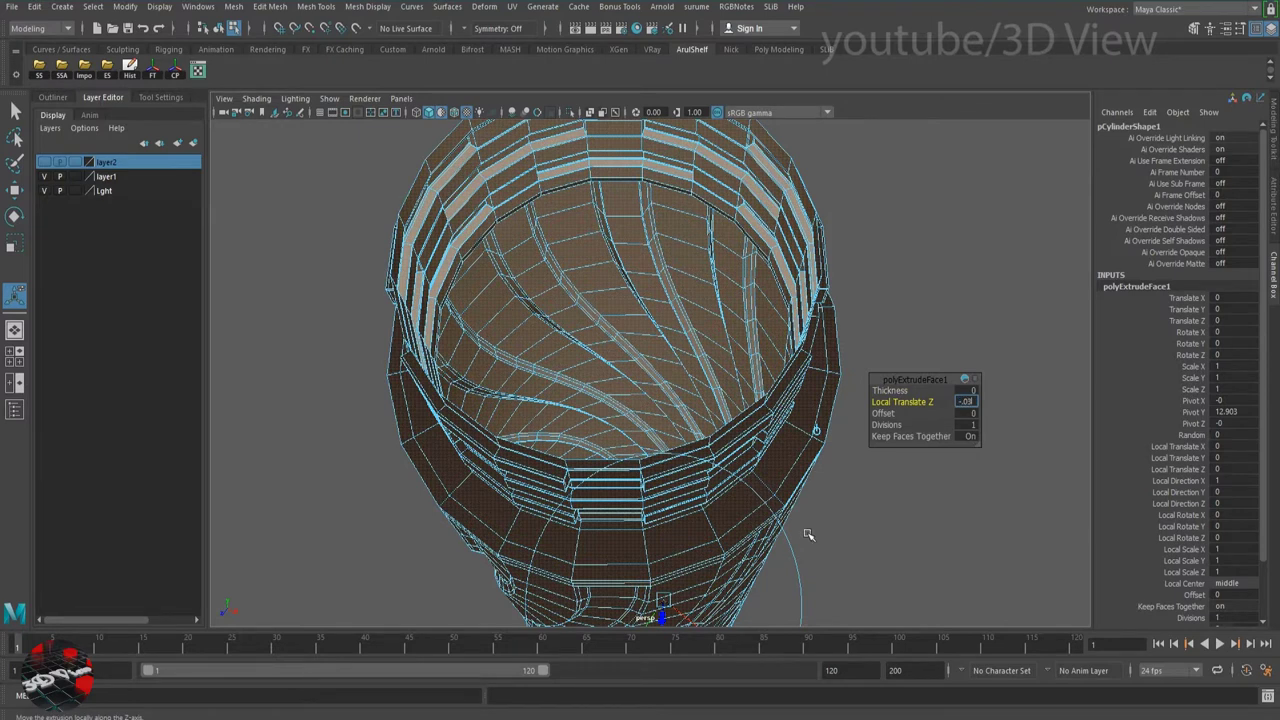
key("Return")
mouse_move(695, 368)
left_mouse_down("alt")
mouse_move(674, 323)
mouse_move(631, 313)
left_mouse_up("alt")
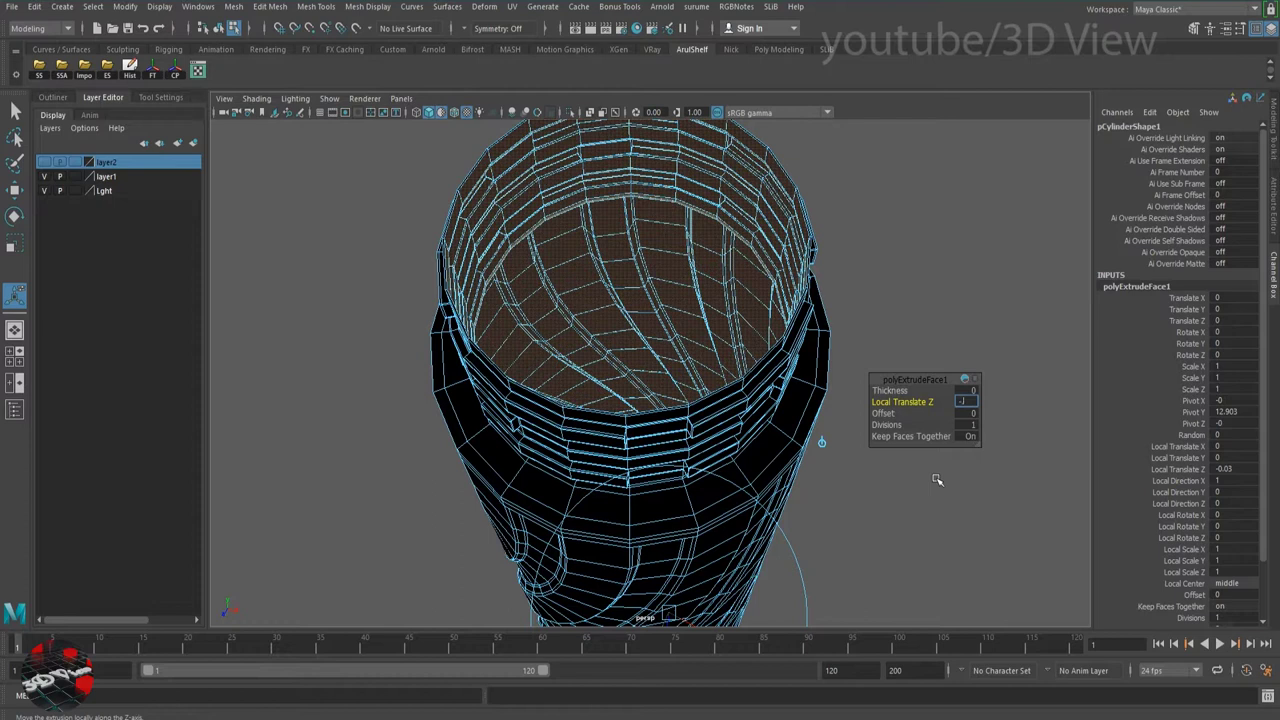
type("0.2")
key("Return")
mouse_move(766, 400)
left_mouse_down("alt")
mouse_move(611, 323)
mouse_move(630, 340)
mouse_move(594, 334)
mouse_move(657, 377)
left_mouse_up("alt")
key("w")
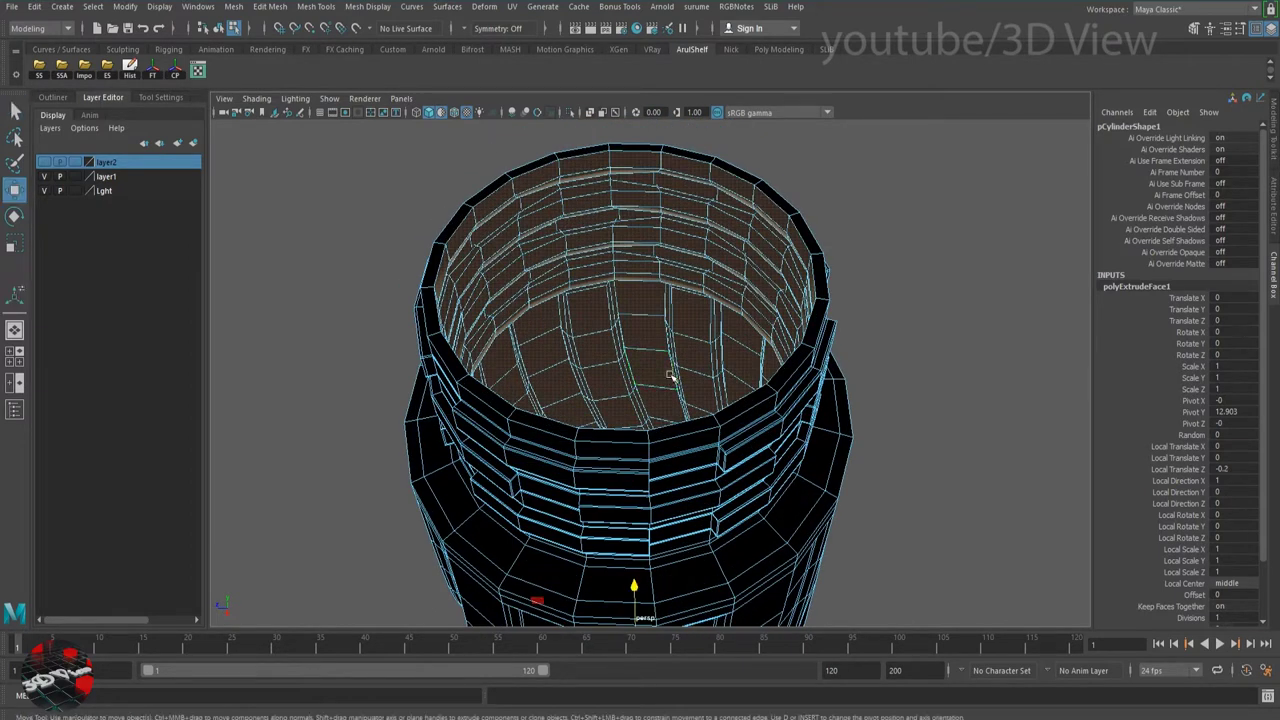
key("F8")
left_click(368, 6)
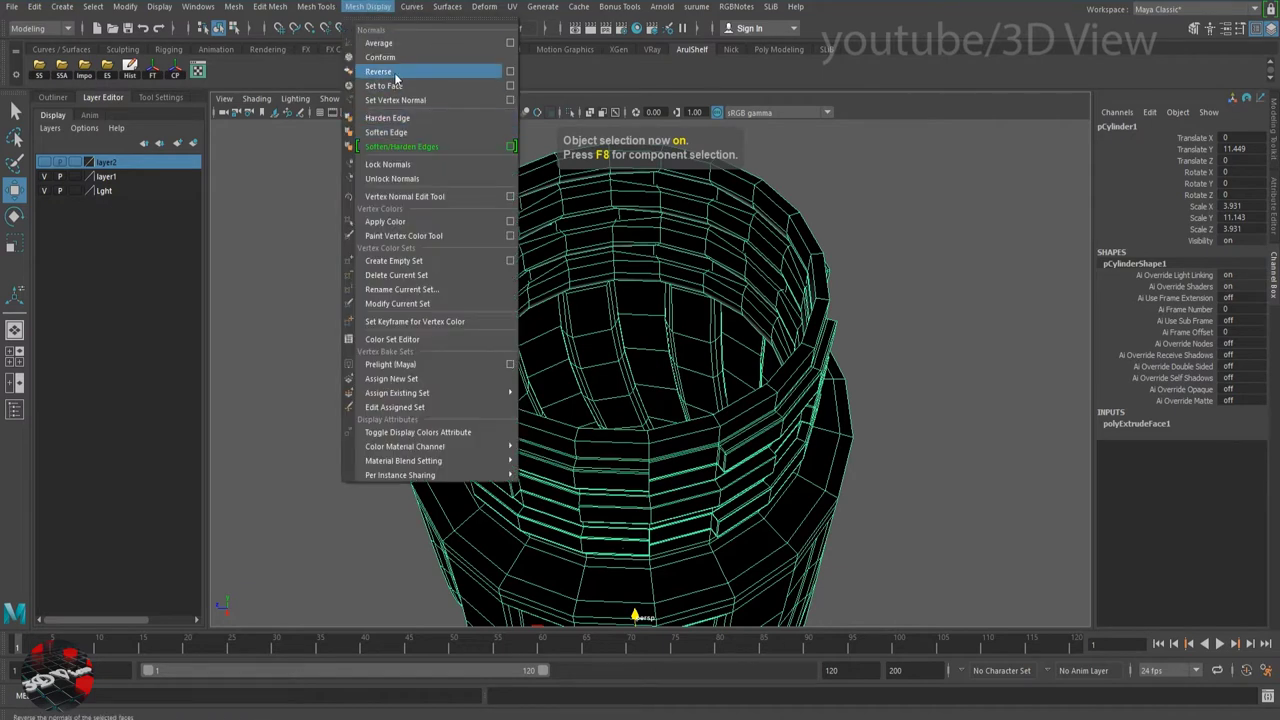
Reverse the body's normals so it shades grey, and add edge loops near the rim.
left_click(395, 78)
mouse_move(366, 243)
left_mouse_down("alt")
mouse_move(557, 257)
mouse_move(691, 349)
mouse_move(661, 373)
left_mouse_up("alt")
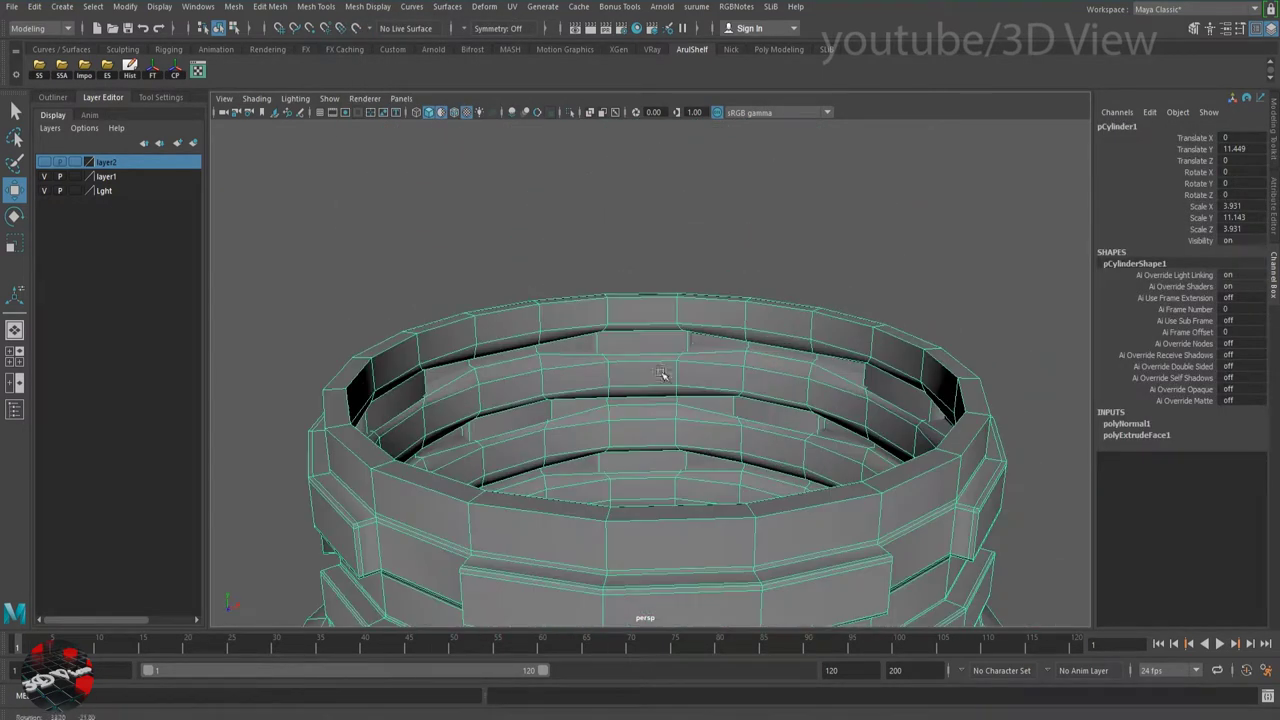
left_click(316, 7)
left_click(345, 114)
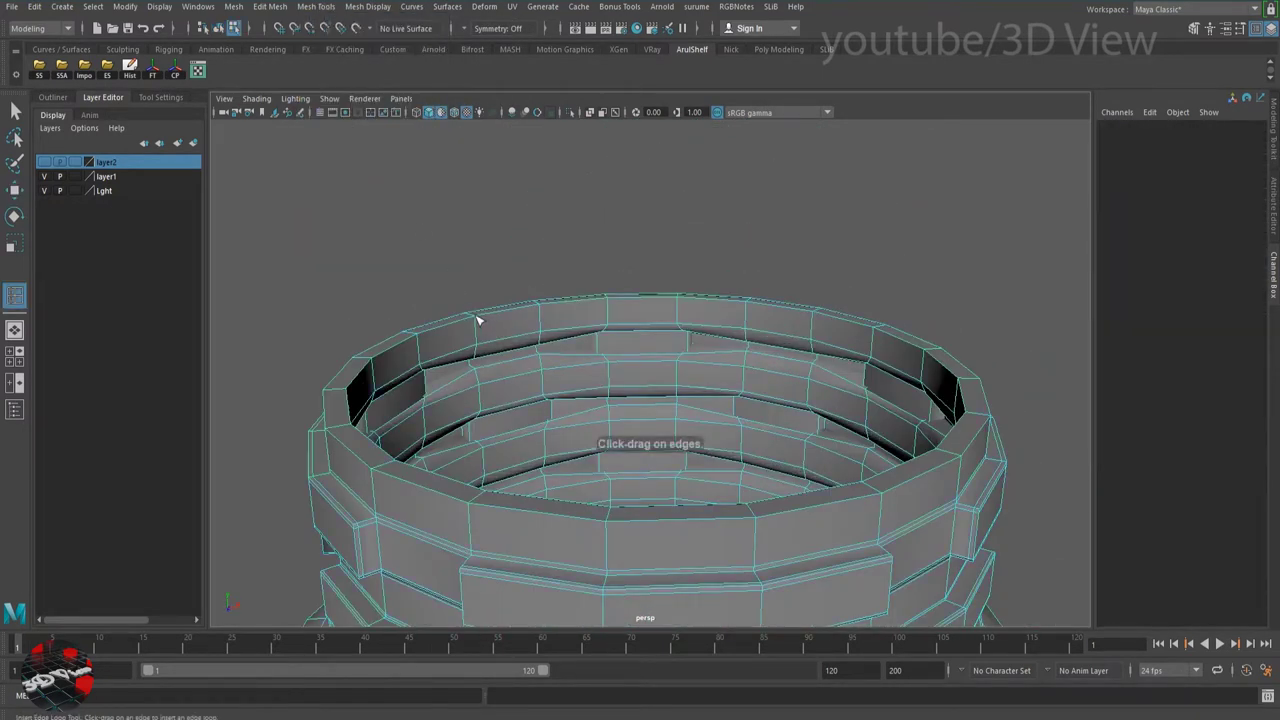
left_click(477, 321)
mouse_move(477, 323)
left_mouse_down("alt")
mouse_move(437, 334)
mouse_move(408, 457)
mouse_move(474, 362)
left_mouse_up("alt")
left_click(408, 457)
left_click(394, 450)
right_click_drag(567, 356, 482, 293, "alt")
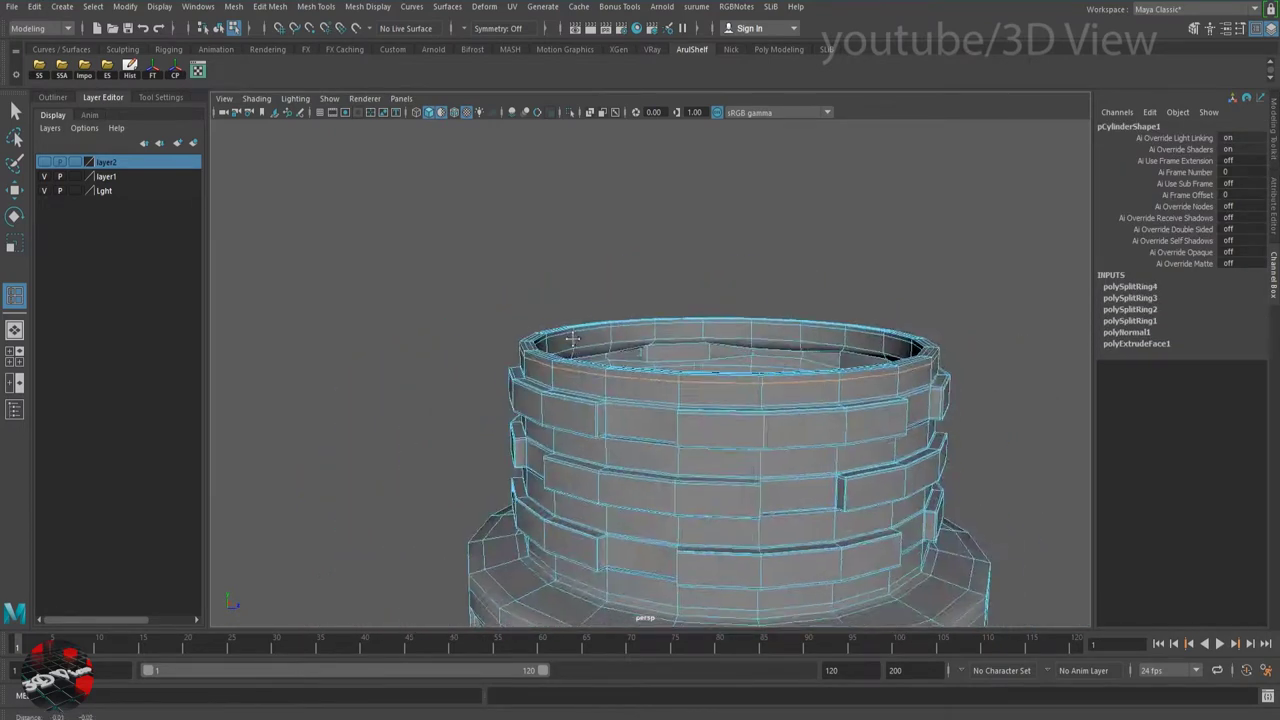
Return to object mode, select the bottle body and hide it.
key("F8")
left_click(829, 329)
mouse_move(829, 329)
left_mouse_down("alt")
mouse_move(800, 420)
mouse_move(760, 478)
mouse_move(643, 330)
mouse_move(643, 257)
left_mouse_up("alt")
left_click(760, 478)
key("ctrl+h")
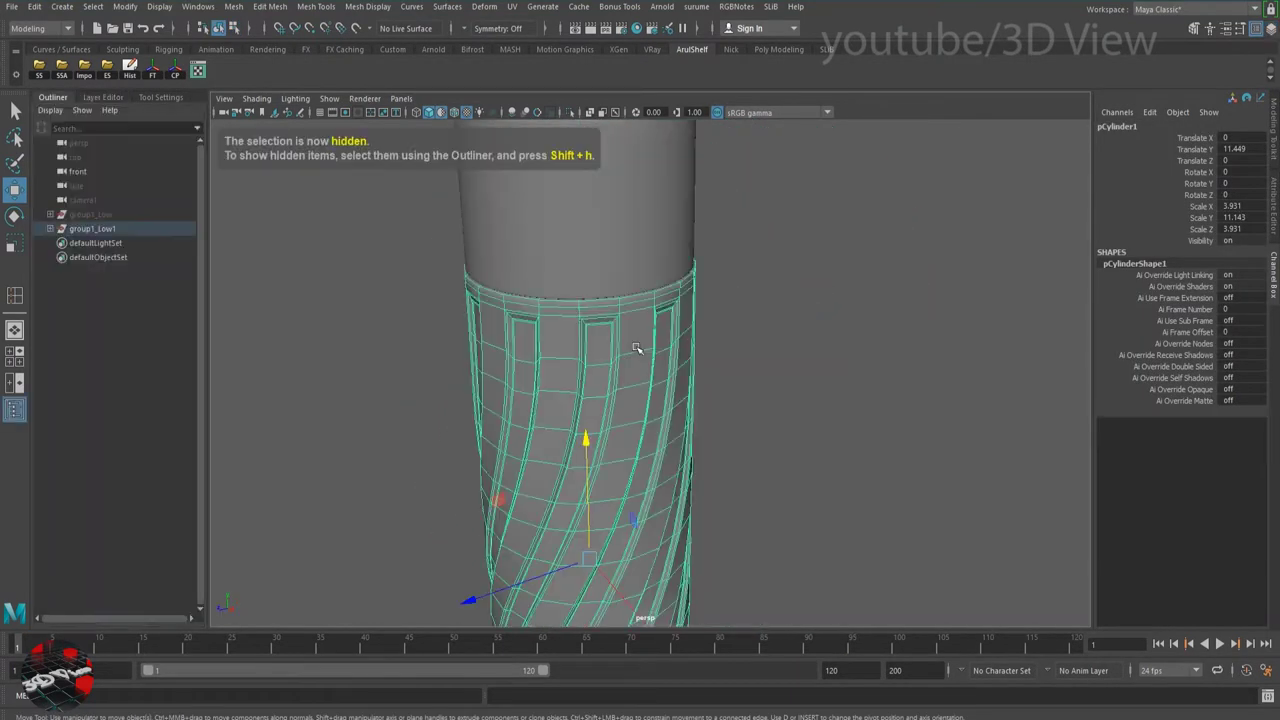
Apply Mesh > Smooth to the twisted-flute bottle body and set its divisions to 3.
left_click(235, 7)
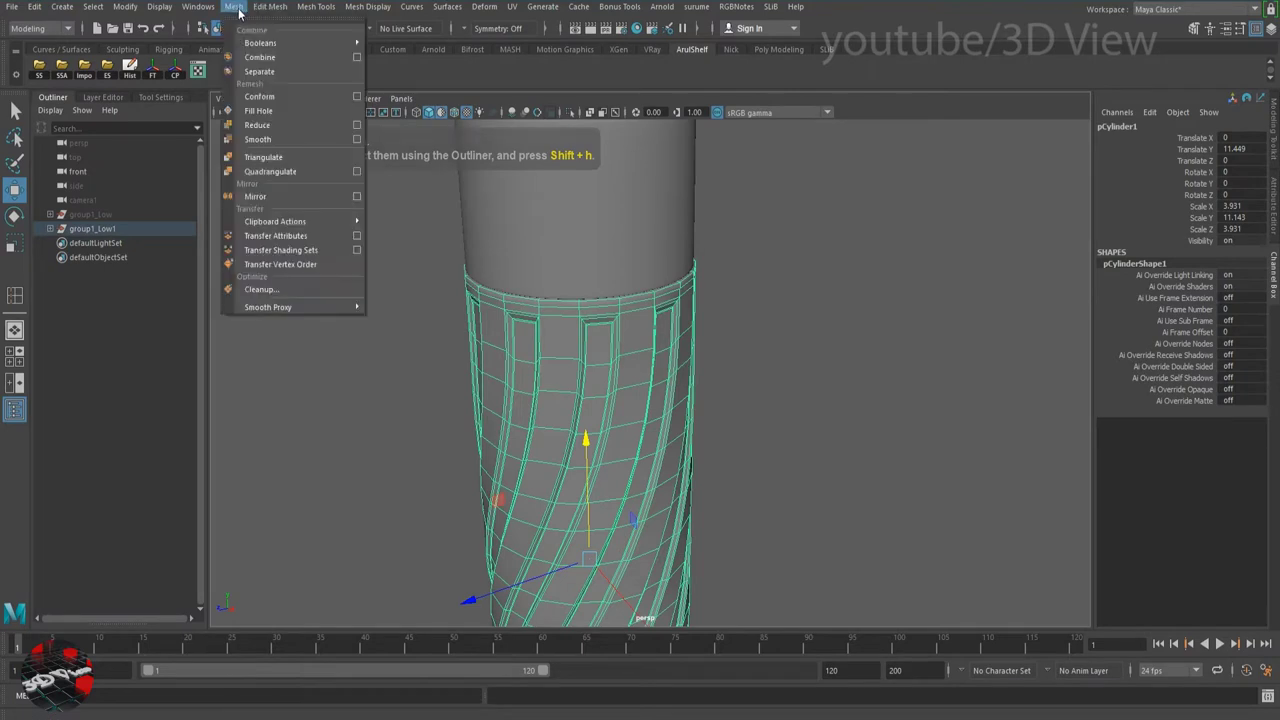
left_click(286, 148)
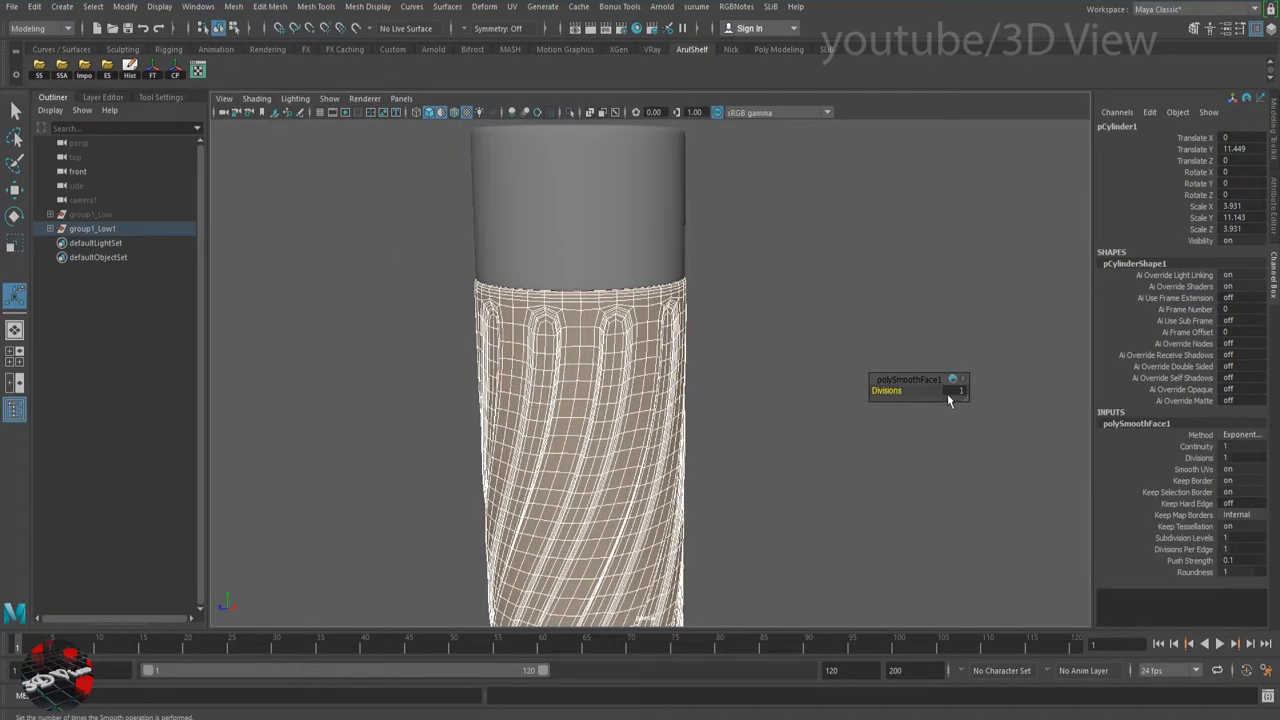
left_click(700, 377)
left_click(668, 394)
left_click_drag(668, 394, 744, 422, "alt")
scroll(744, 422, "up", 2)
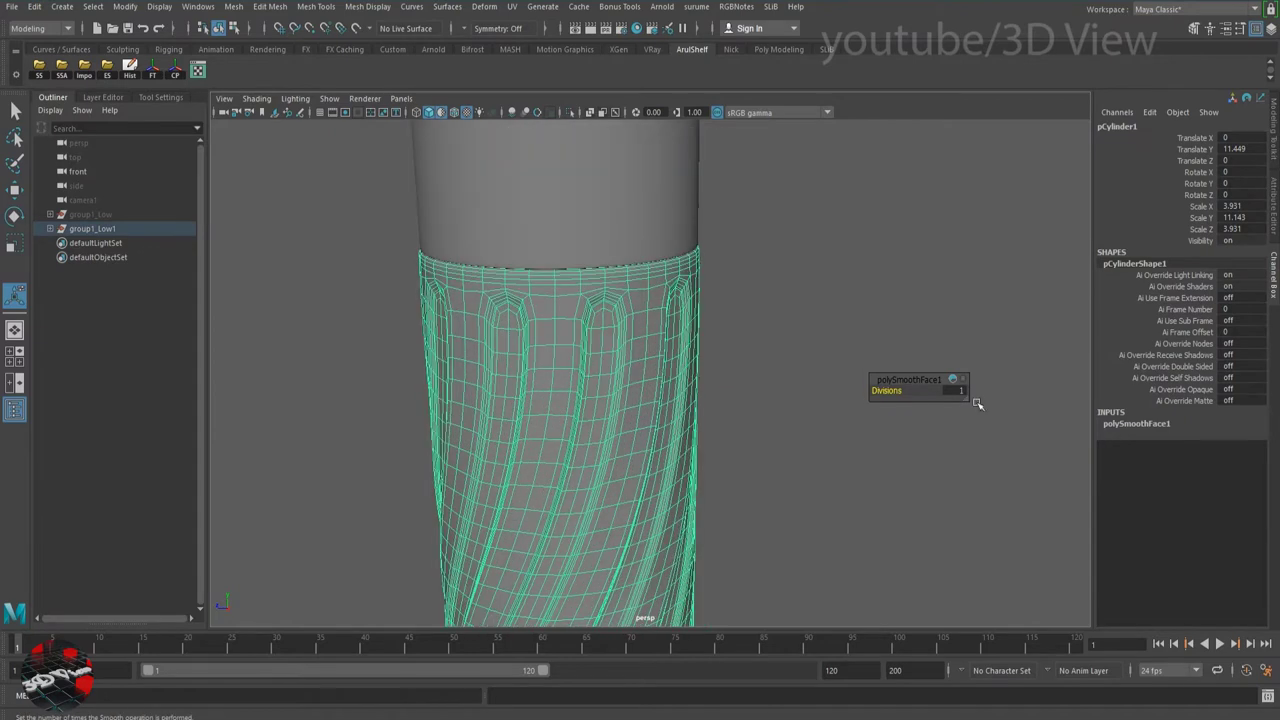
type("3")
key("Return")
left_click(769, 376)
left_click(654, 349)
mouse_move(654, 349)
left_mouse_down("alt")
mouse_move(617, 303)
mouse_move(609, 326)
left_mouse_up("alt")
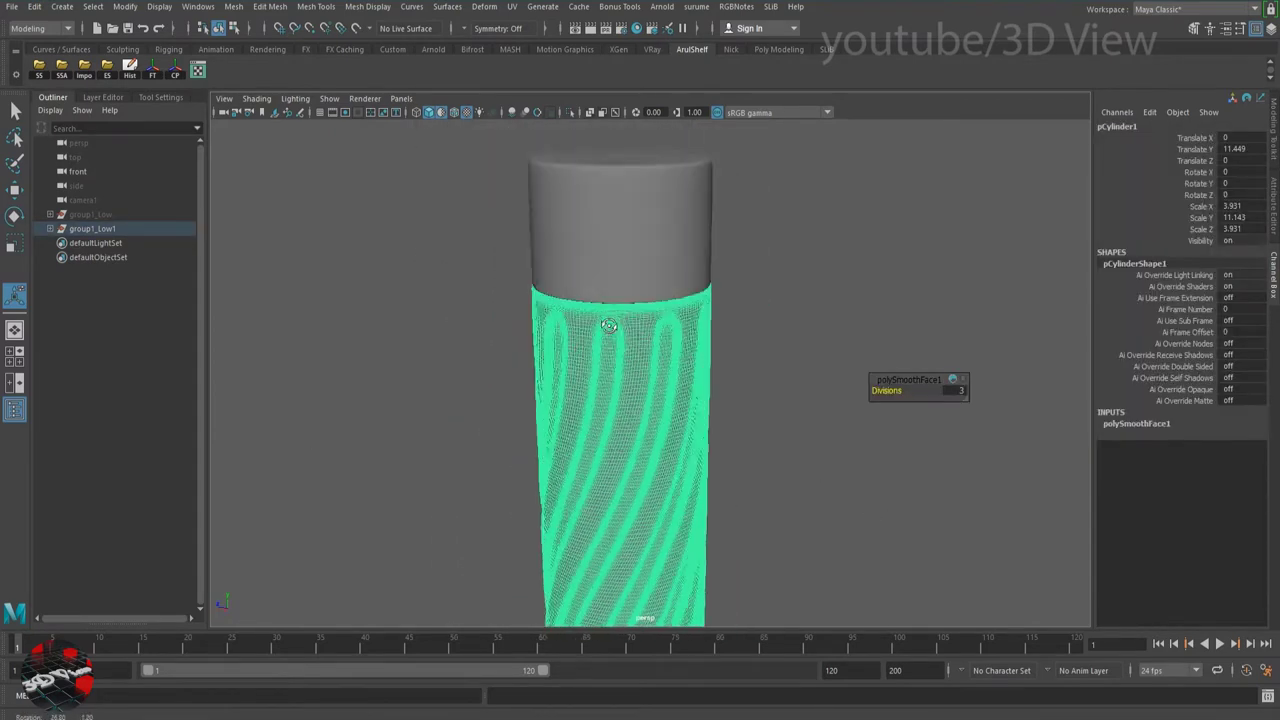
Smooth the top cap cylinder as well, then reselect the upper cylinder.
left_click(612, 232)
scroll(766, 386, "up", 3)
left_click(233, 7)
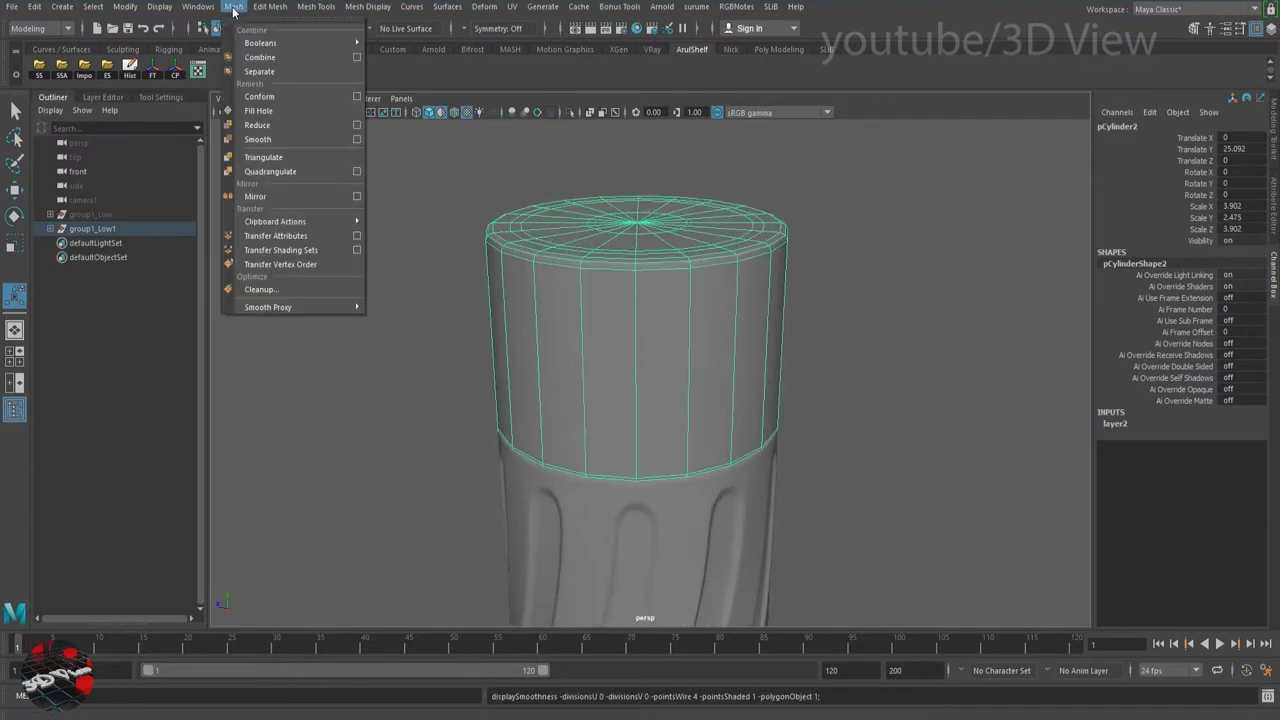
left_click(280, 140)
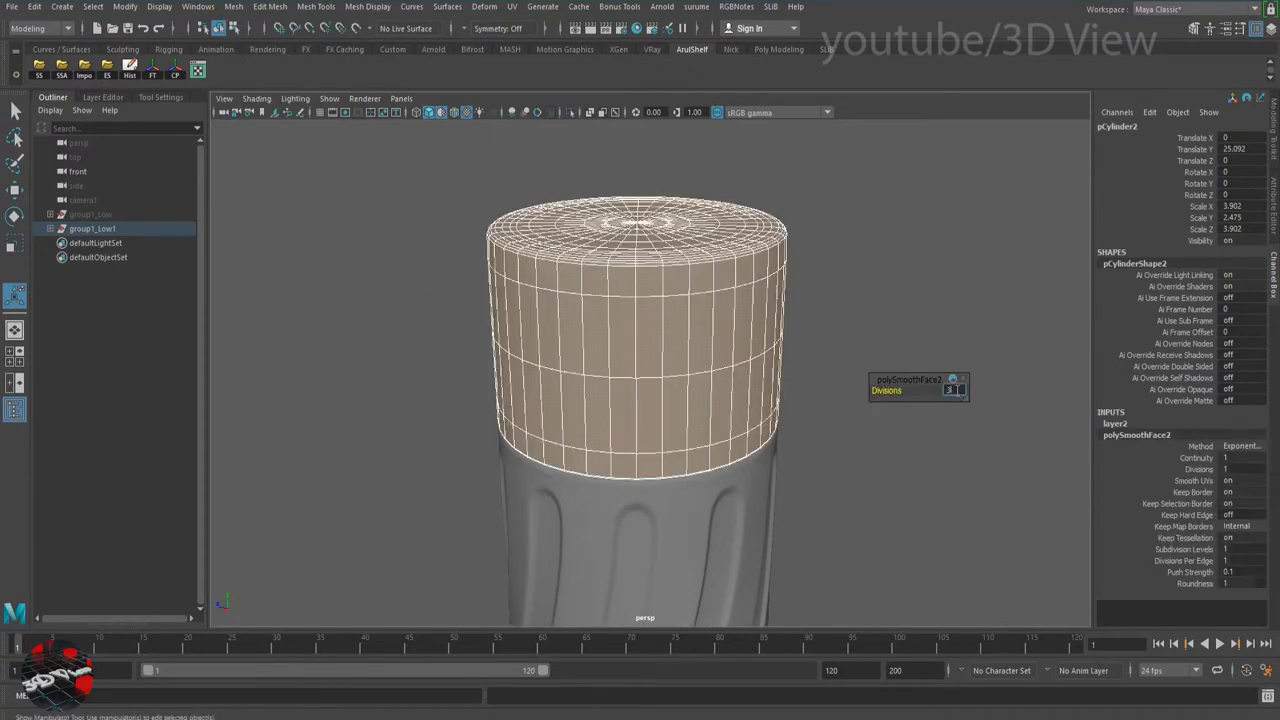
left_click(903, 303)
scroll(743, 387, "down", 5)
left_click(643, 321)
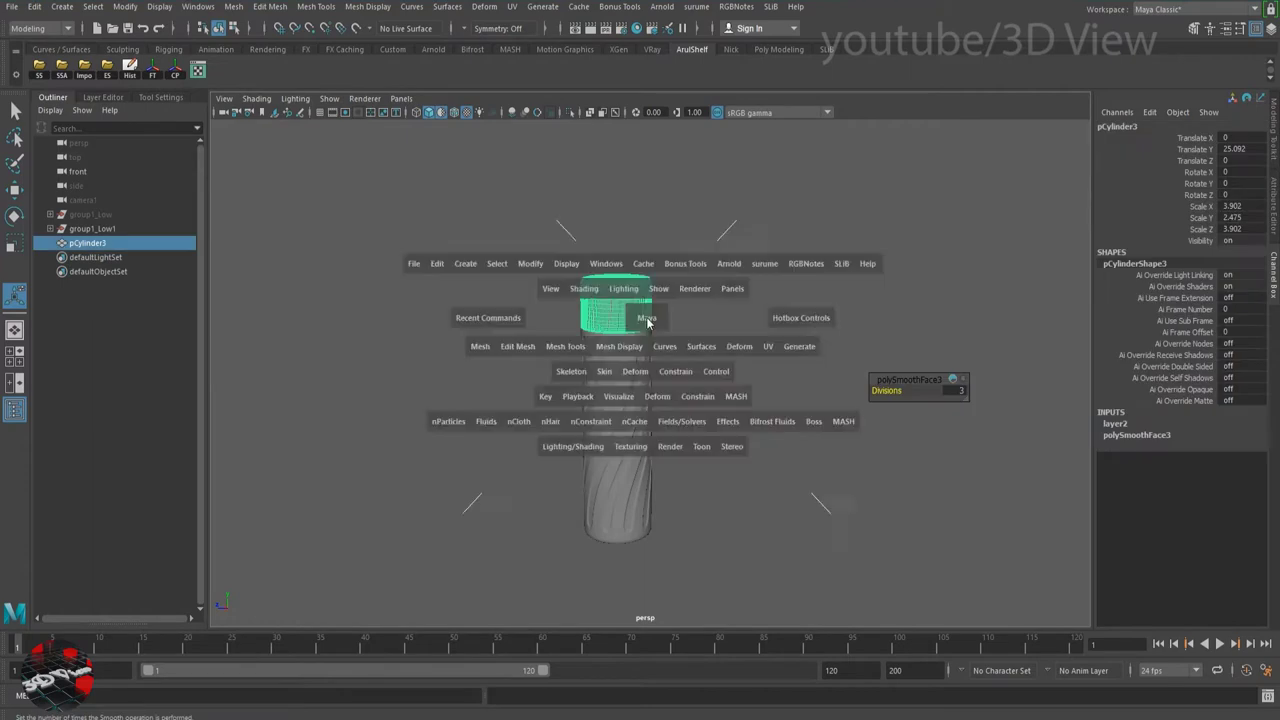
Wrap the bottle body in a lattice, raise its upper rows, and delete the body's history.
left_click_drag(643, 321, 535, 475)
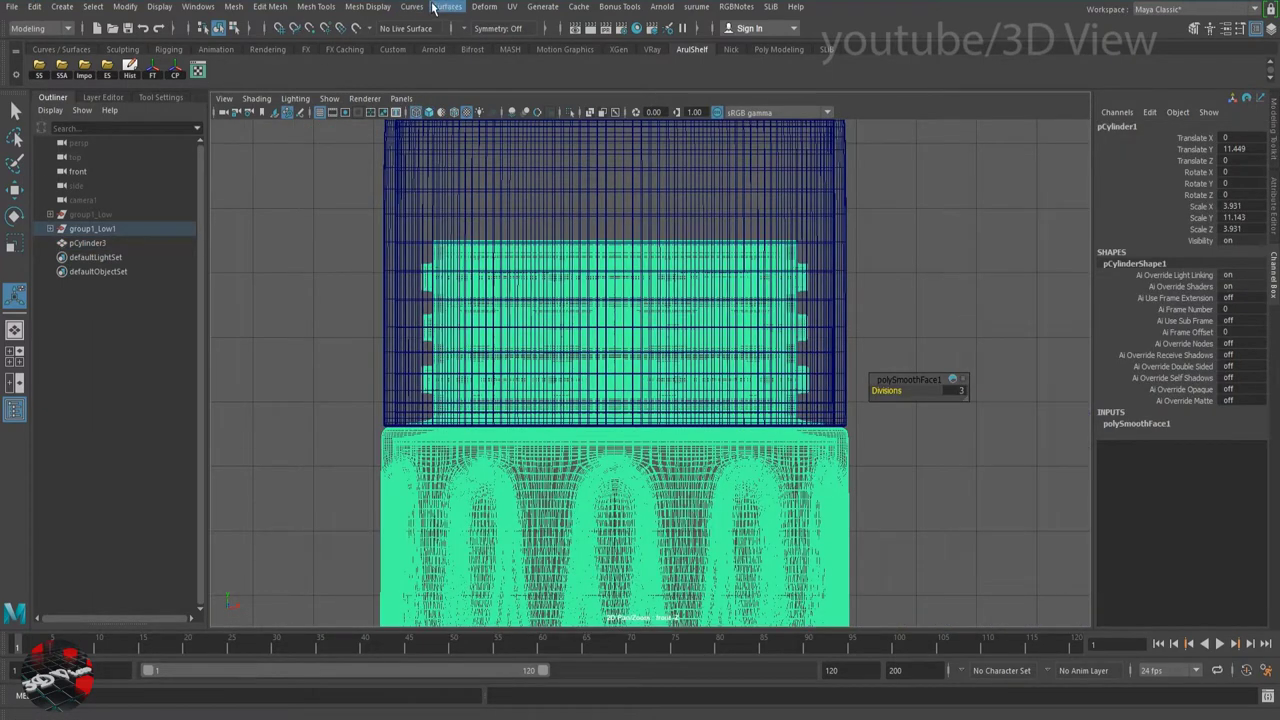
left_click(486, 10)
left_click(520, 118)
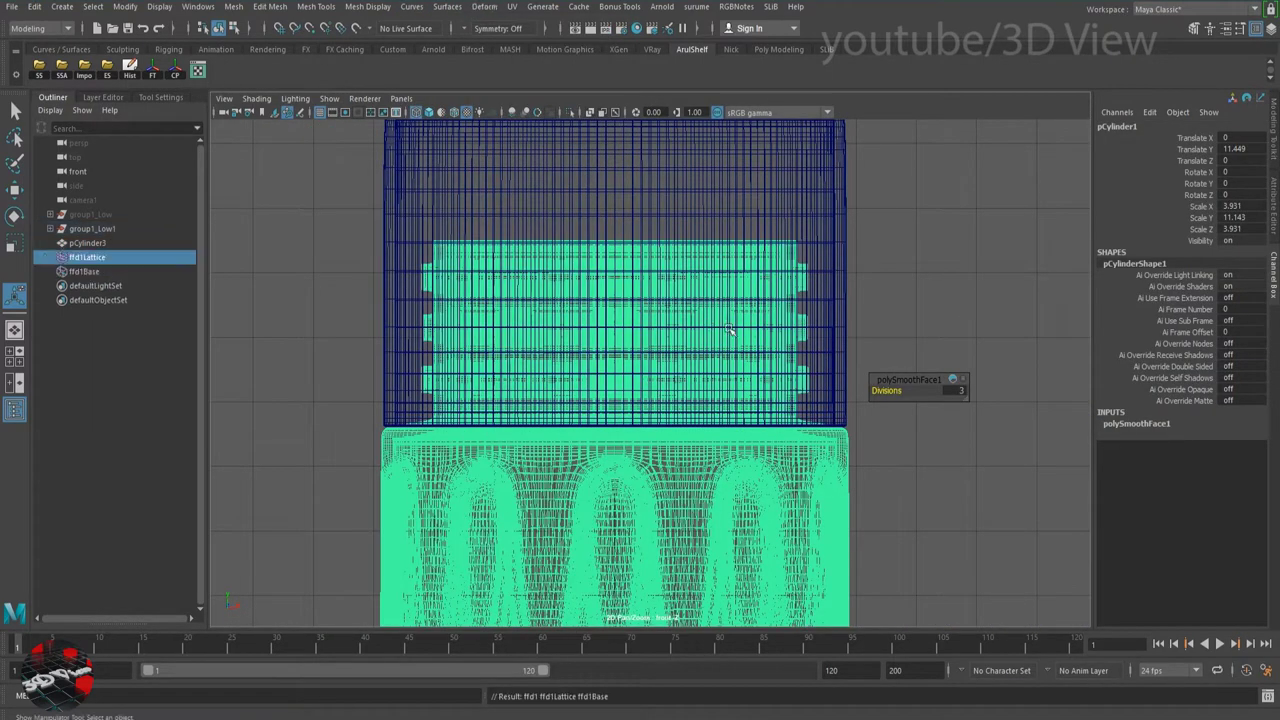
scroll(588, 288, "down", 3)
scroll(611, 320, "up", 4)
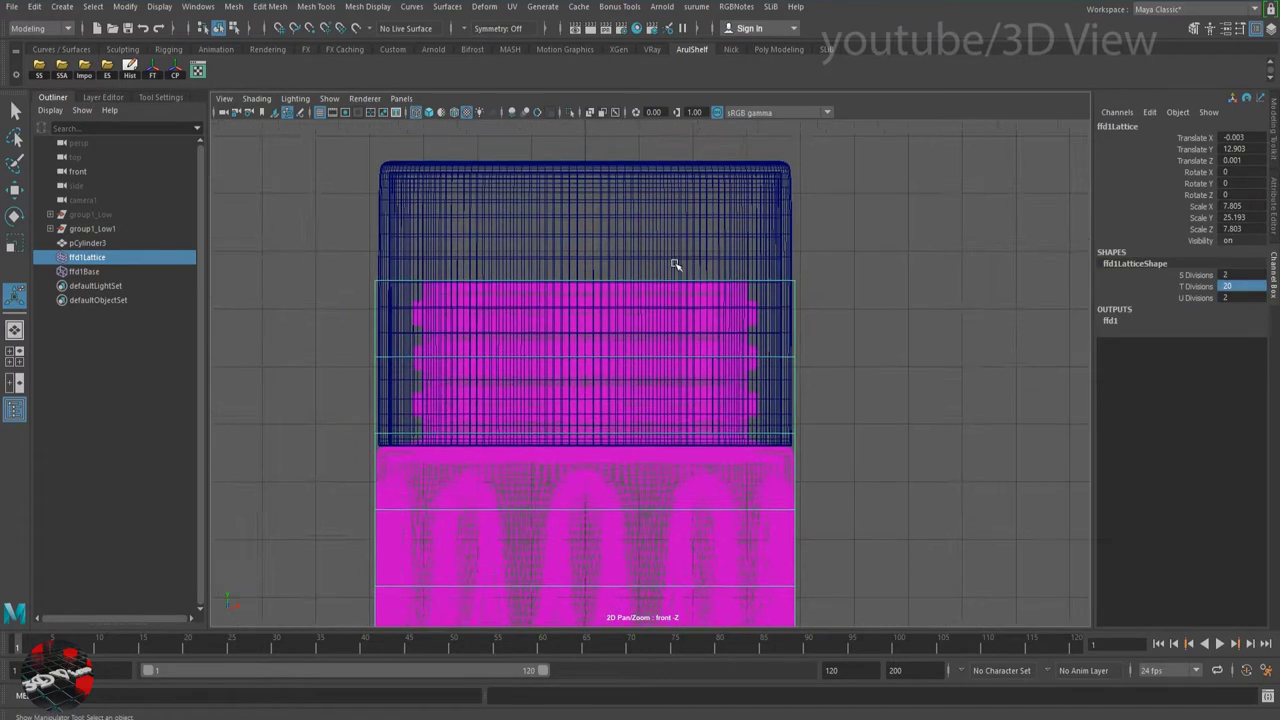
scroll(680, 266, "up", 2)
right_click_drag(340, 297, 395, 268)
left_click_drag(286, 198, 632, 398)
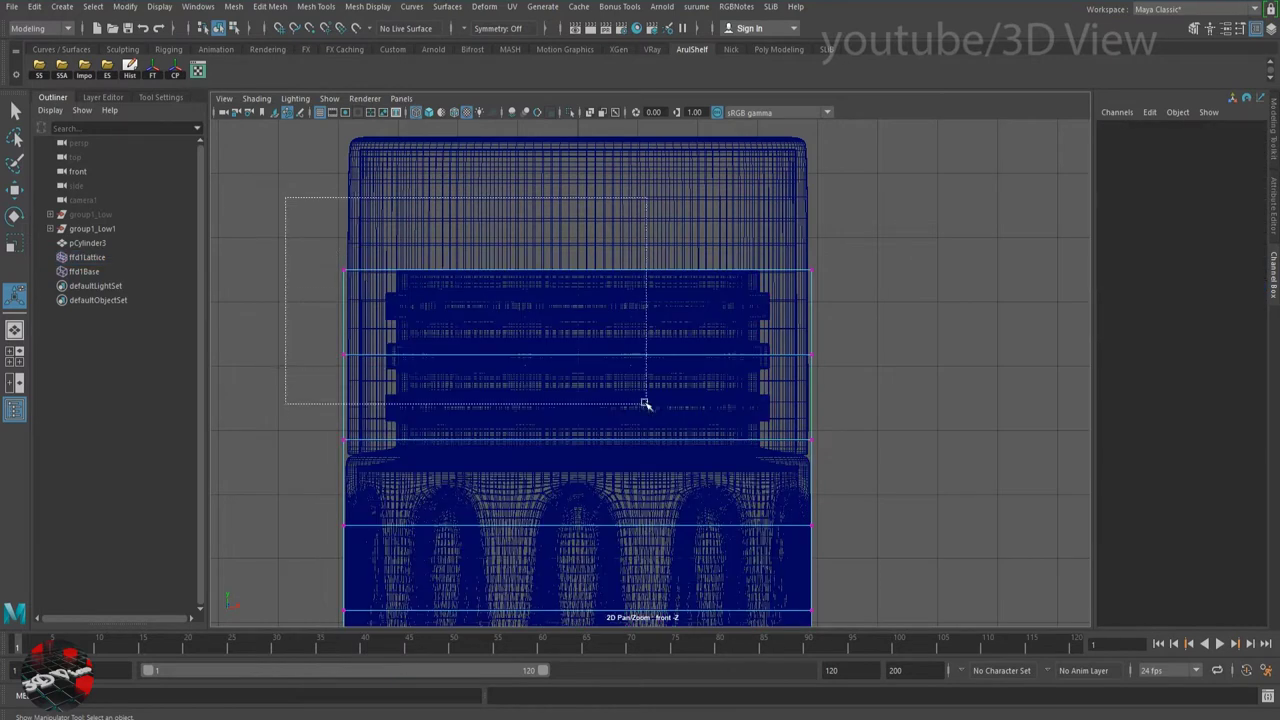
left_click_drag(834, 436, 834, 436)
key("w")
left_click_drag(578, 222, 588, 163)
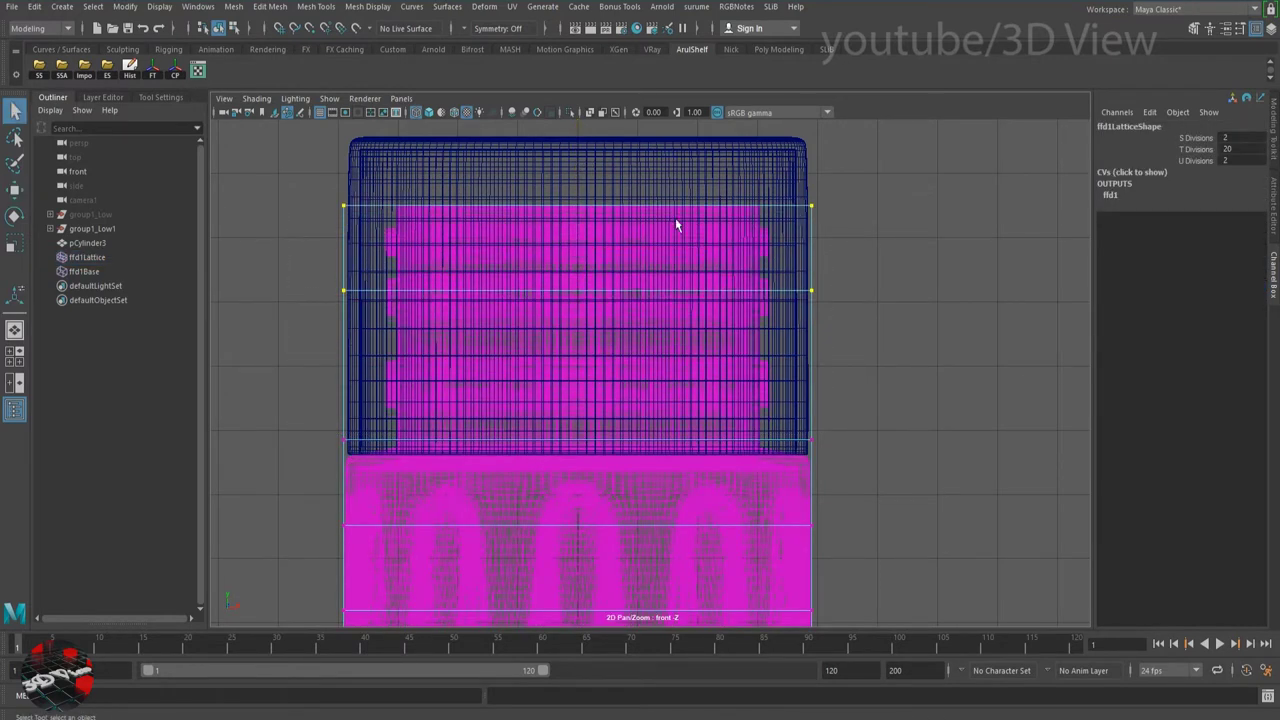
key("F8")
left_click(590, 555)
left_click(130, 68)
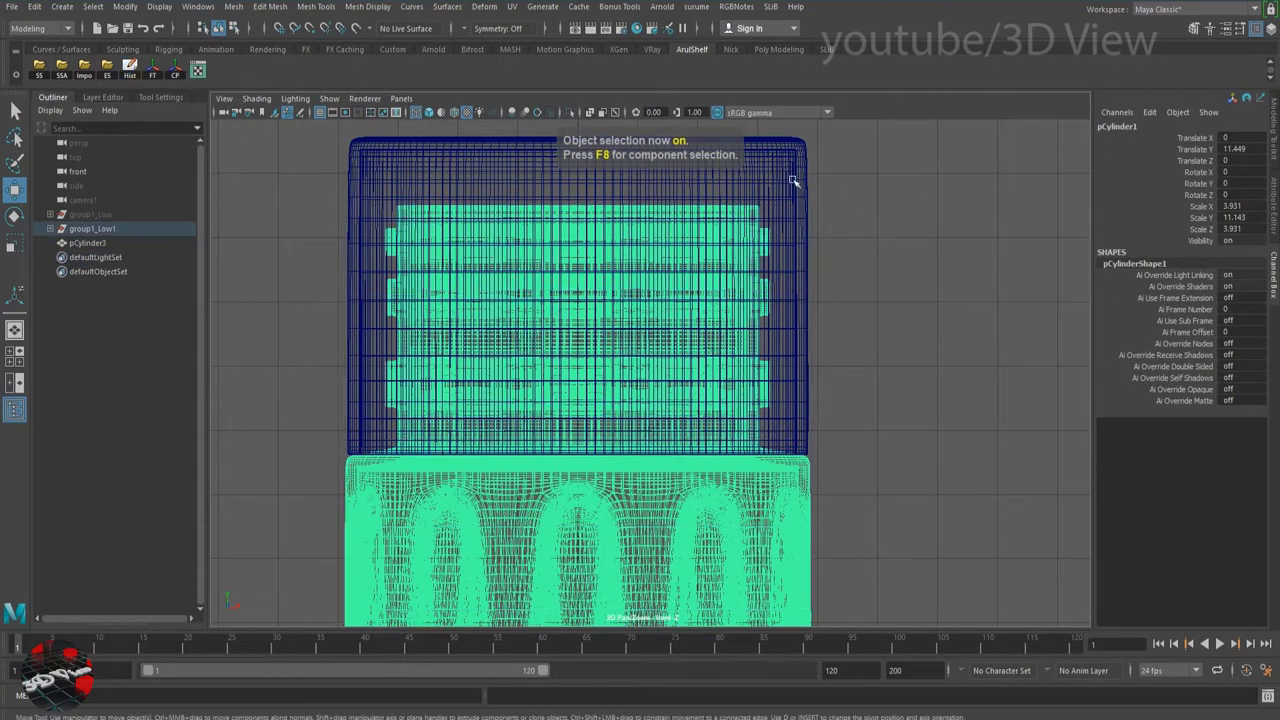
Add a lattice to the top cylinder, move it down over the body, and delete history.
left_click(605, 260)
left_click(484, 7)
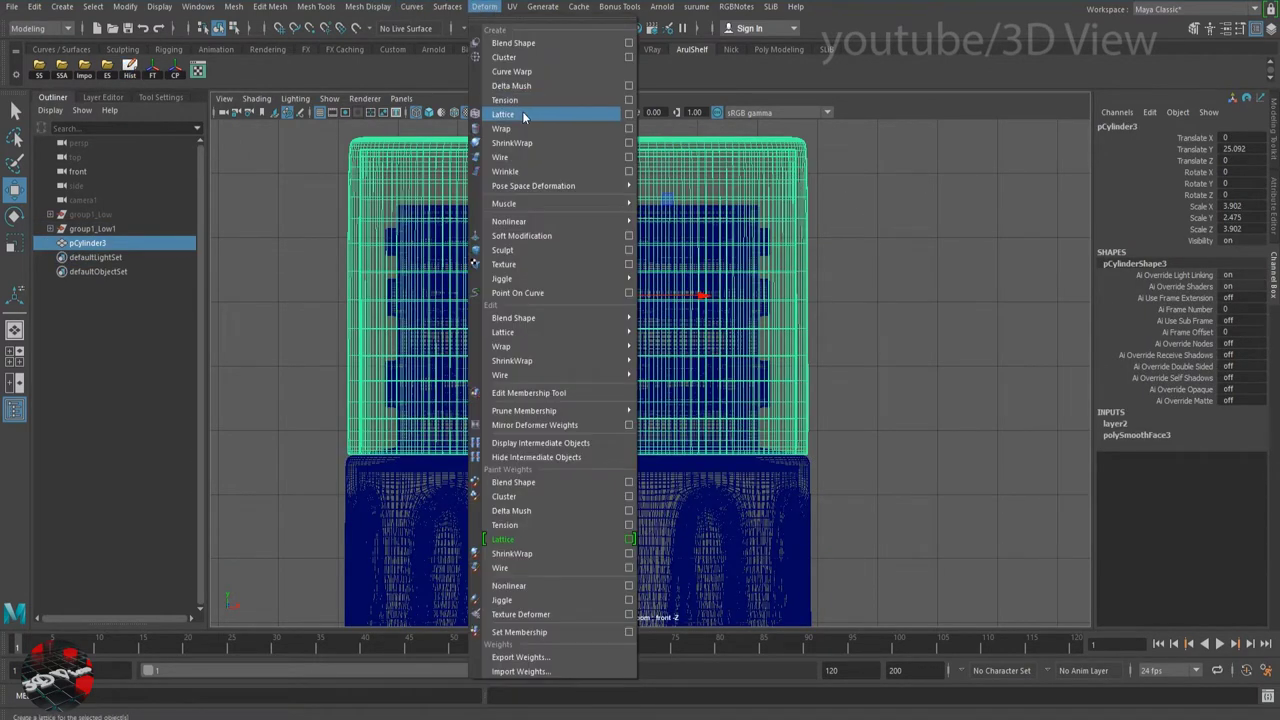
left_click(520, 115)
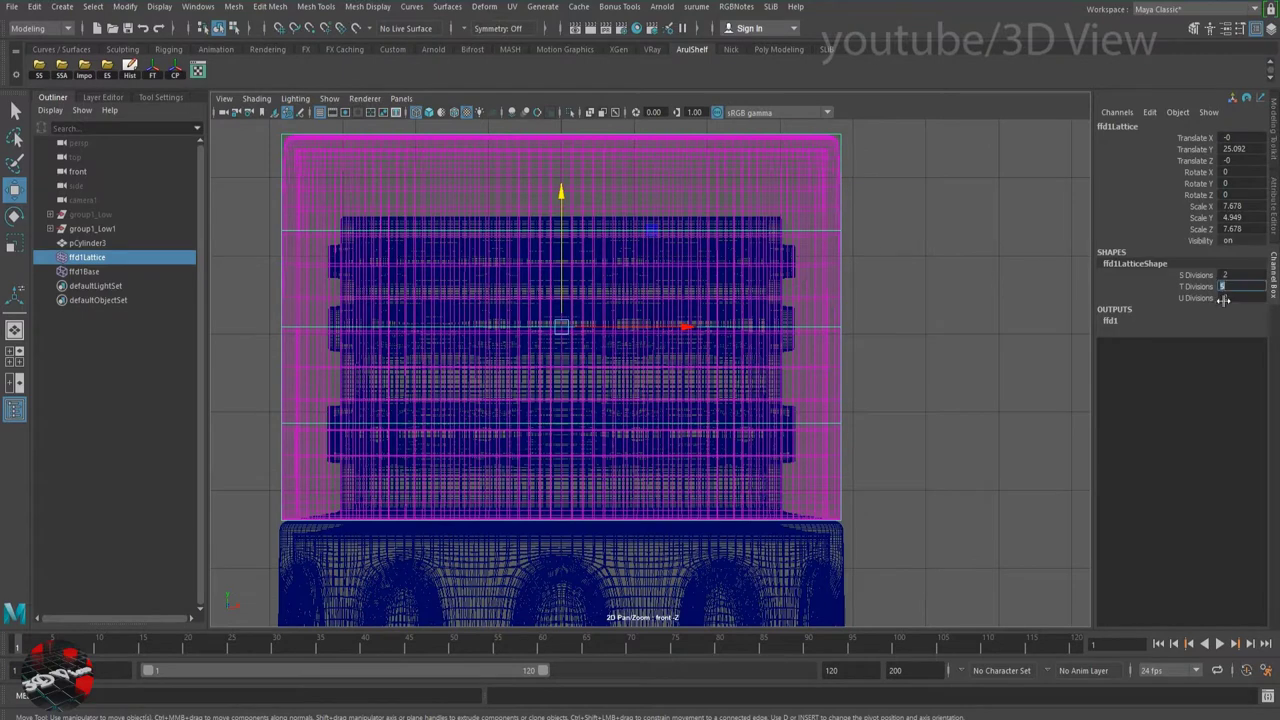
right_click(849, 133)
left_click(848, 120)
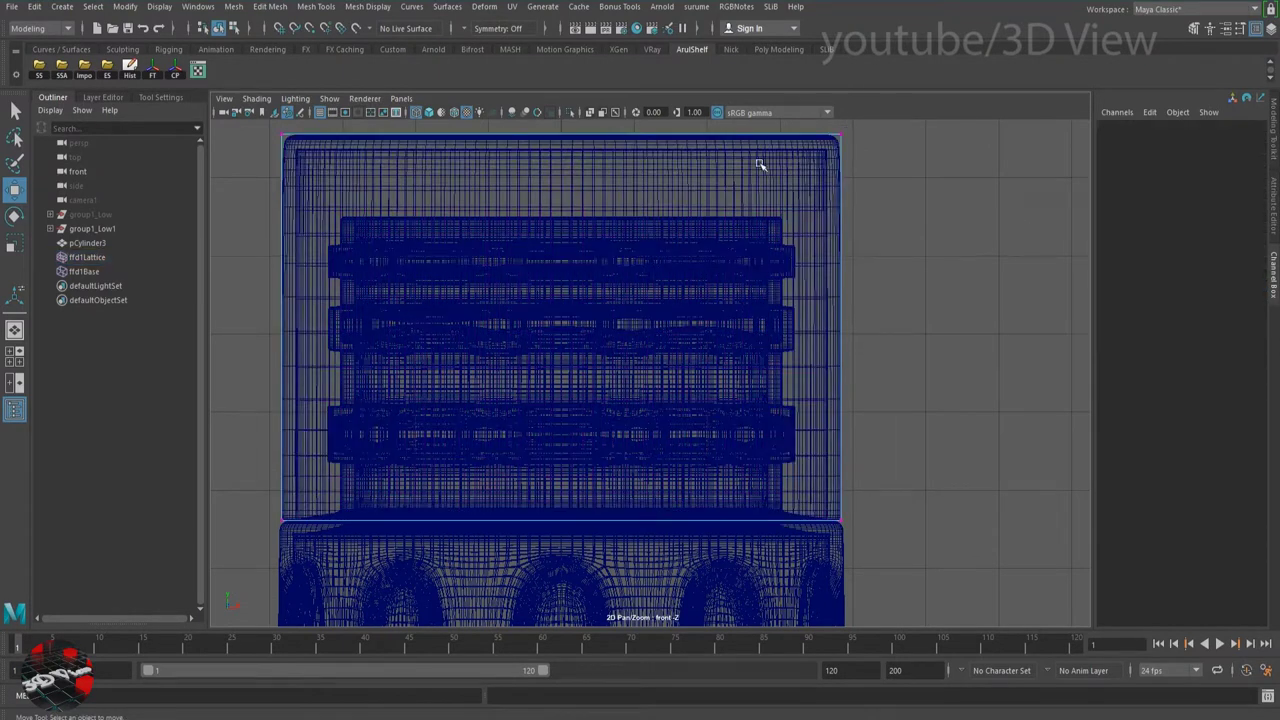
middle_click_drag(674, 200, 657, 329, "alt")
left_click_drag(270, 217, 826, 297)
scroll(420, 252, "down", 3)
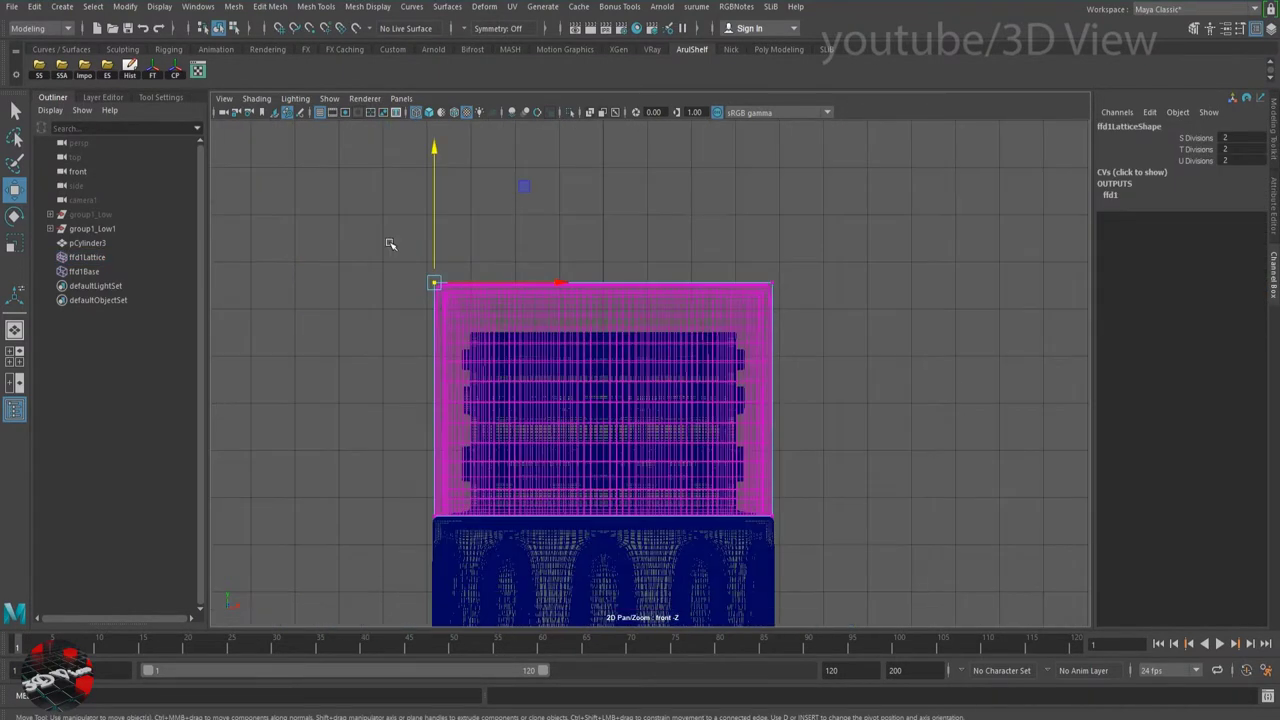
scroll(690, 270, "up", 2)
left_click_drag(563, 214, 566, 258)
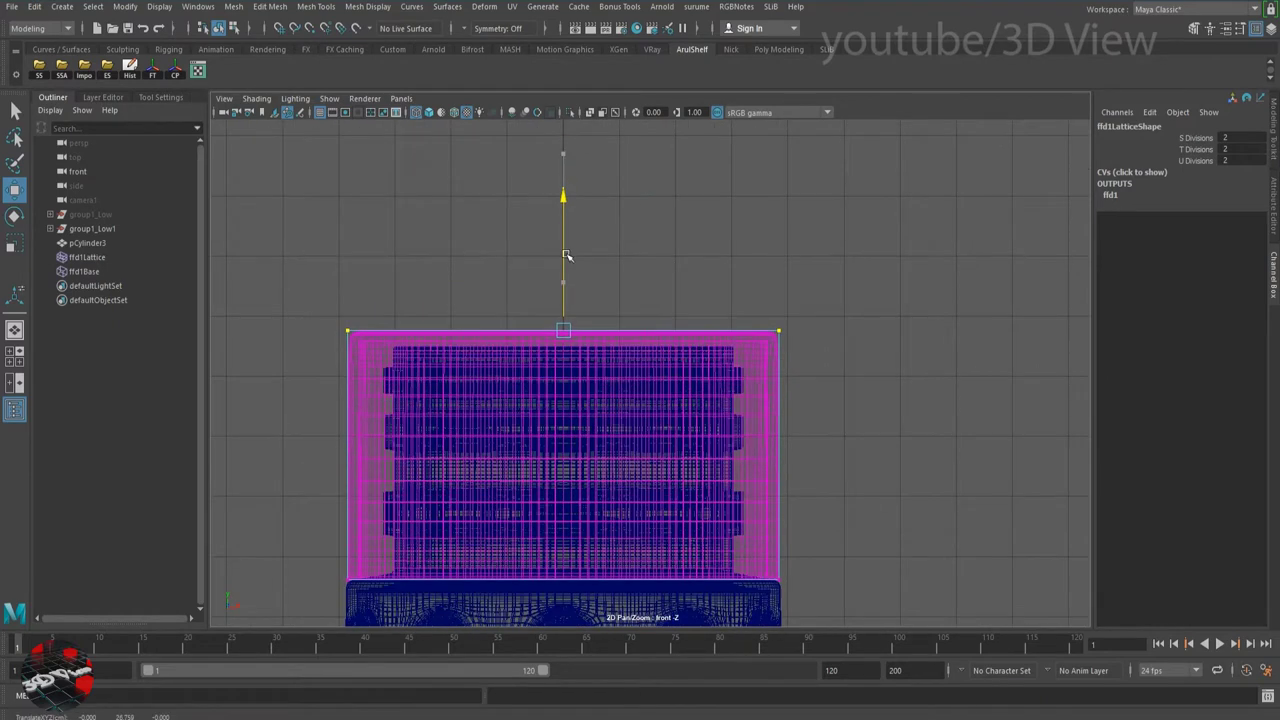
scroll(829, 286, "down", 4)
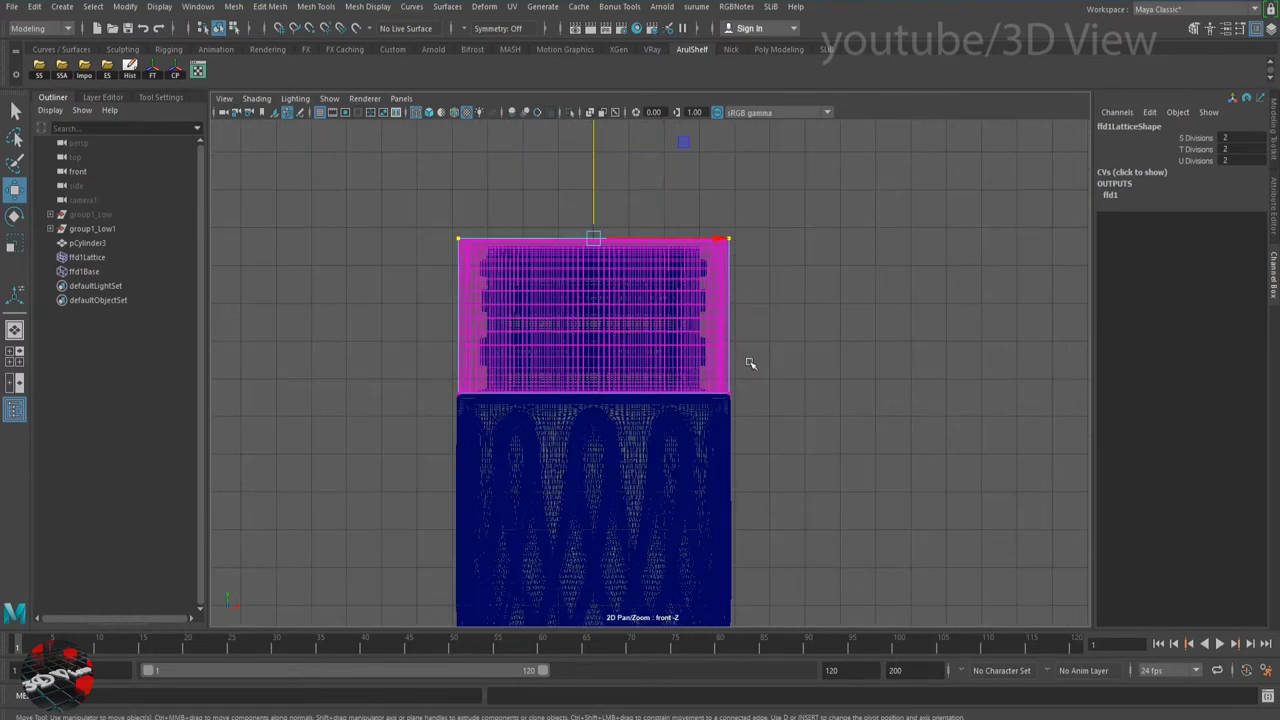
key("F8")
left_click(87, 243)
Select the bottle cap and body together in a wireframe perspective view.
left_click(129, 70)
key("space")
key("space")
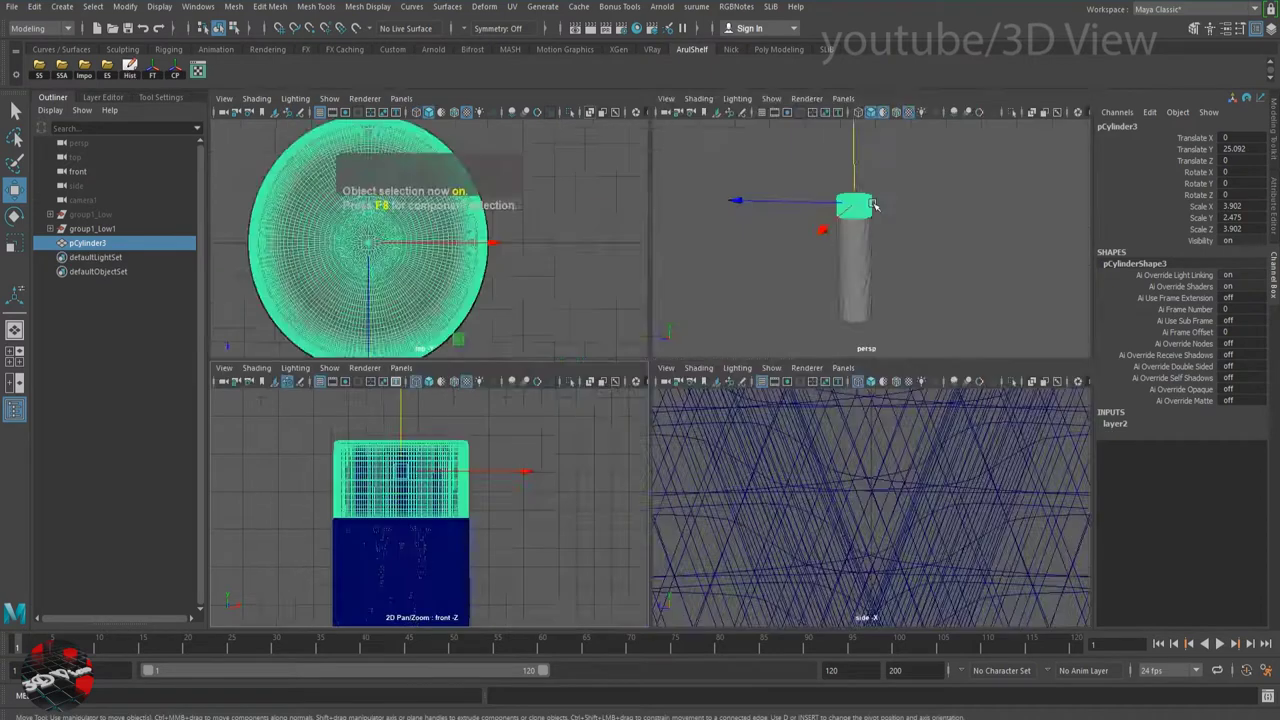
mouse_move(784, 297)
right_mouse_down("alt")
mouse_move(903, 428)
mouse_move(674, 423)
right_mouse_up("alt")
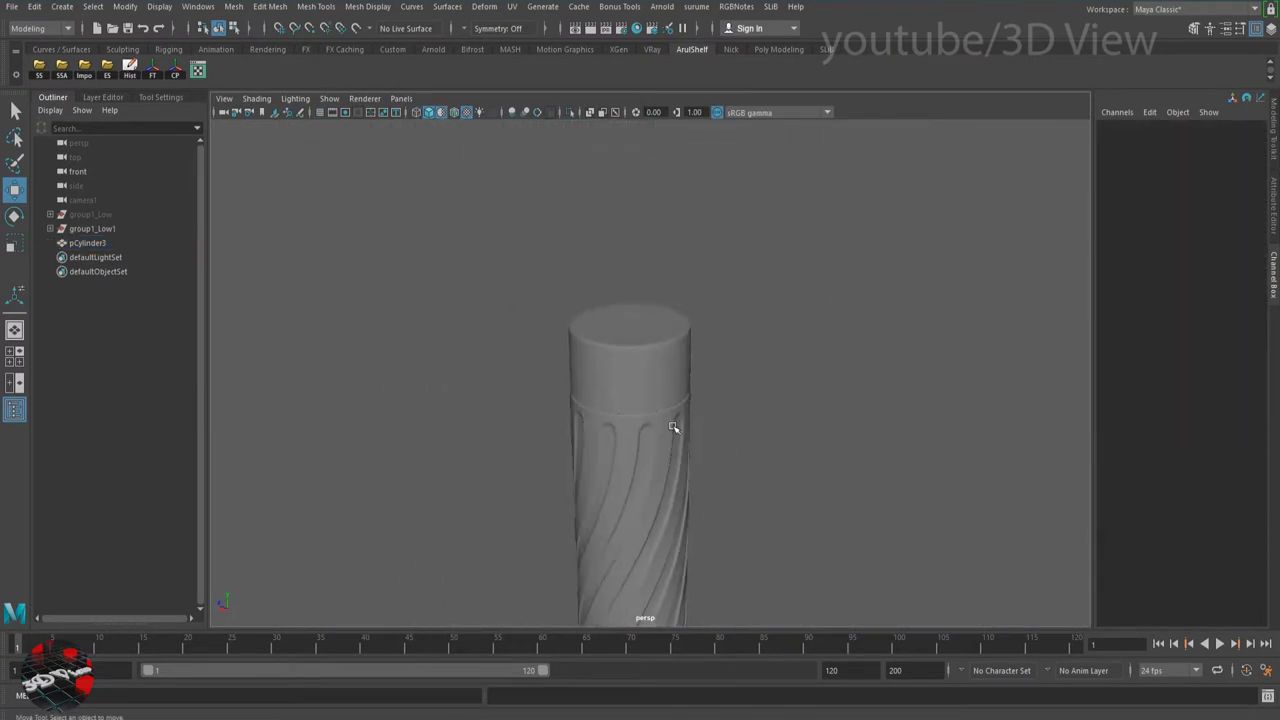
left_click(645, 372)
key("4")
mouse_move(645, 372)
right_mouse_down("alt")
mouse_move(811, 506)
mouse_move(617, 449)
right_mouse_up("alt")
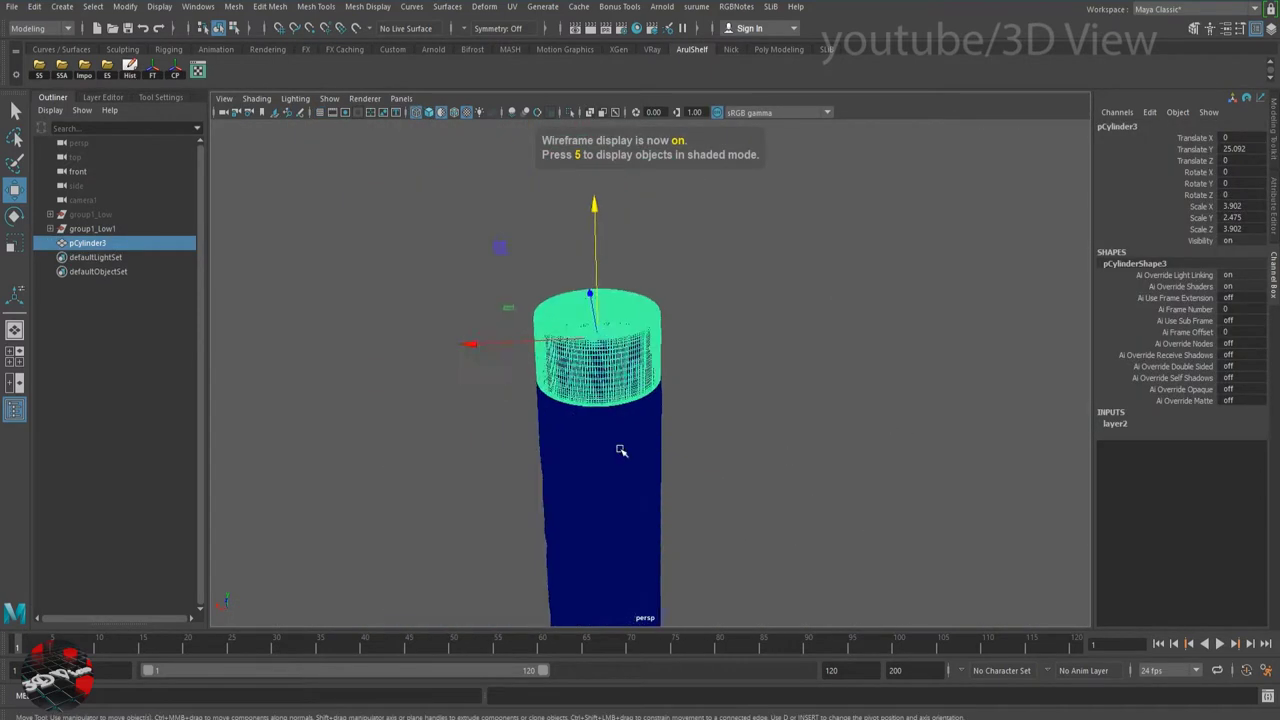
middle_click_drag(617, 449, 700, 409, "alt")
left_click(700, 409)
Export the selection, overwriting Water Bottle.obj, and pick that file for import in KeyShot.
left_click(108, 74)
left_click(527, 328)
left_click(1148, 563)
left_click(768, 399)
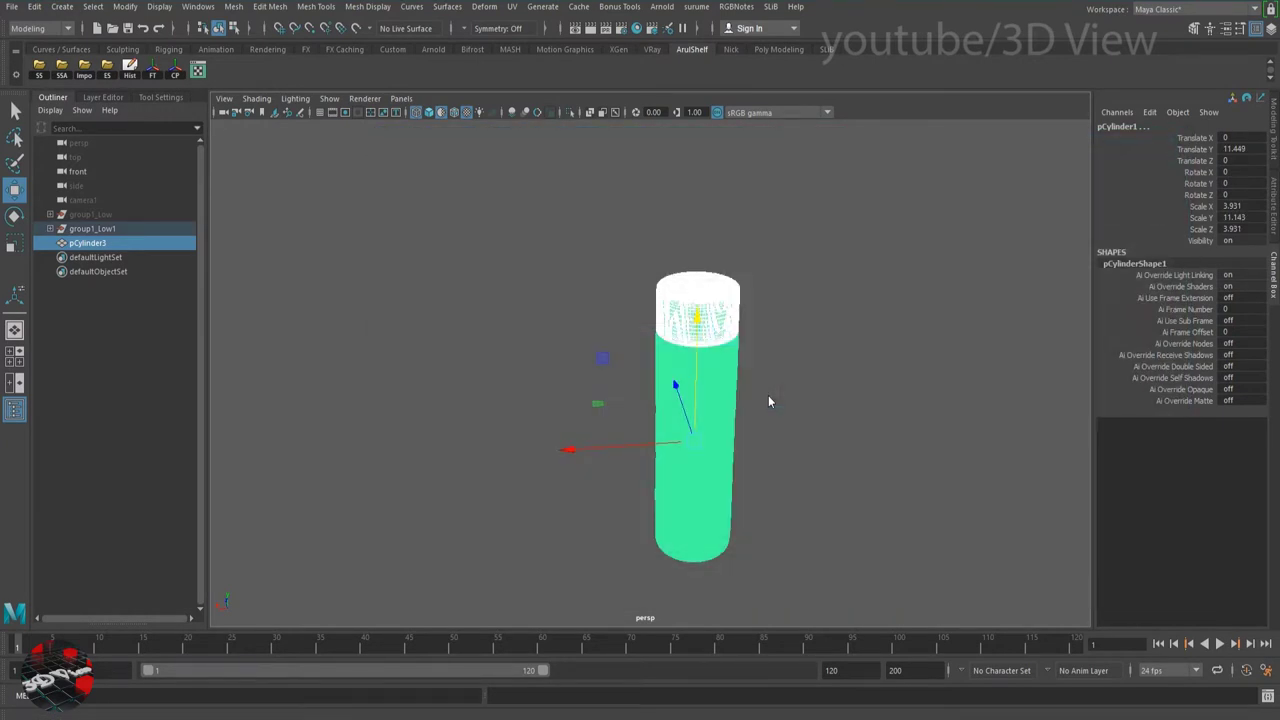
left_click(266, 262)
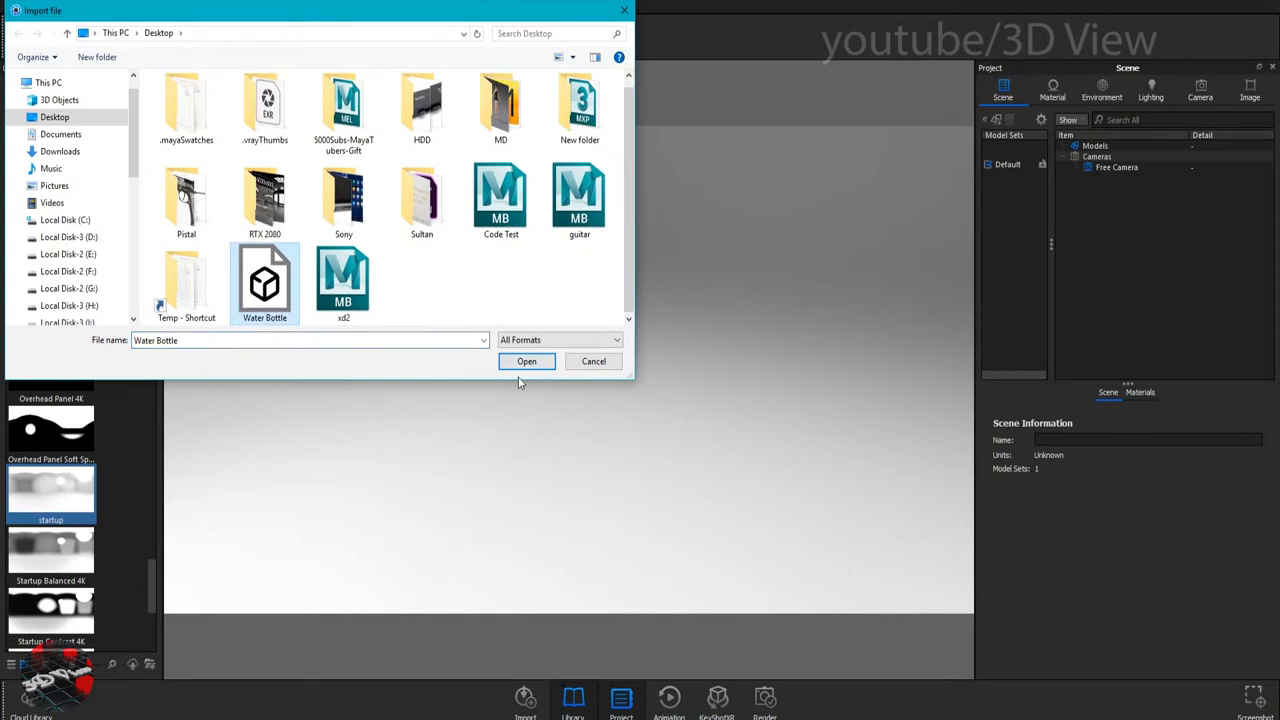
Import Water Bottle, duplicate it, and move the copy right to X 11.9625.
left_click(527, 361)
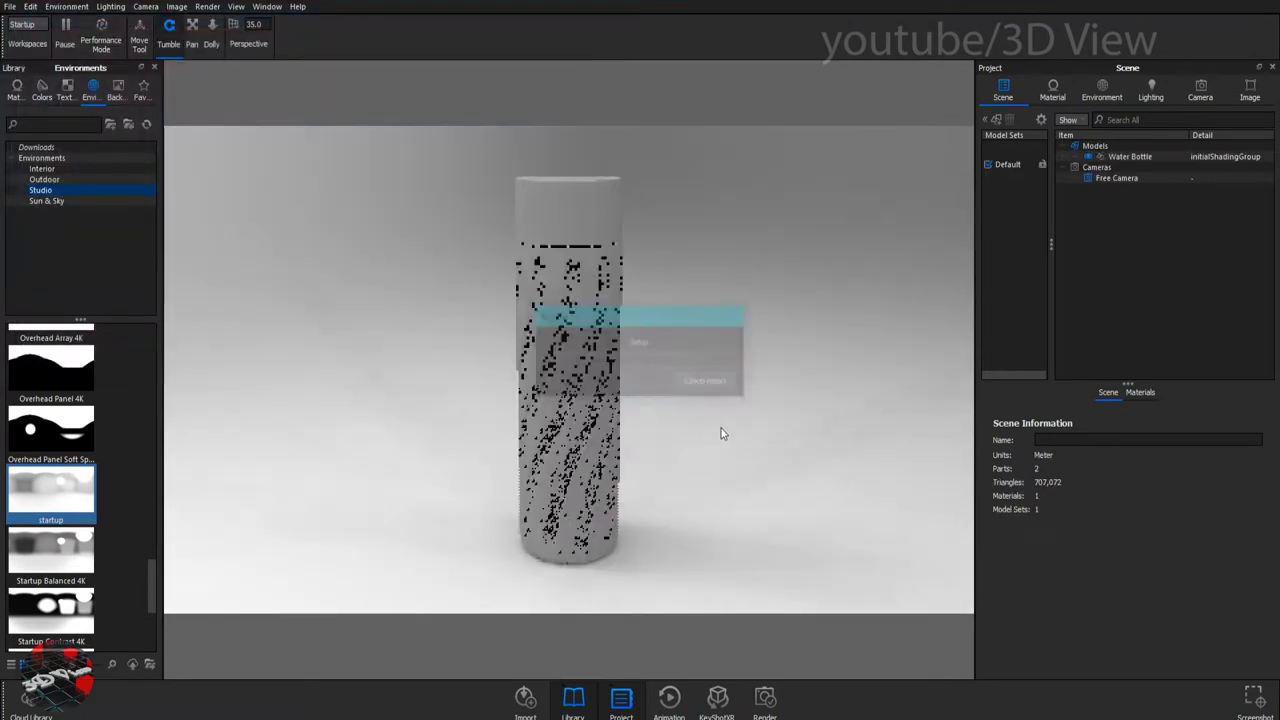
left_click(1139, 155)
right_click(1139, 155)
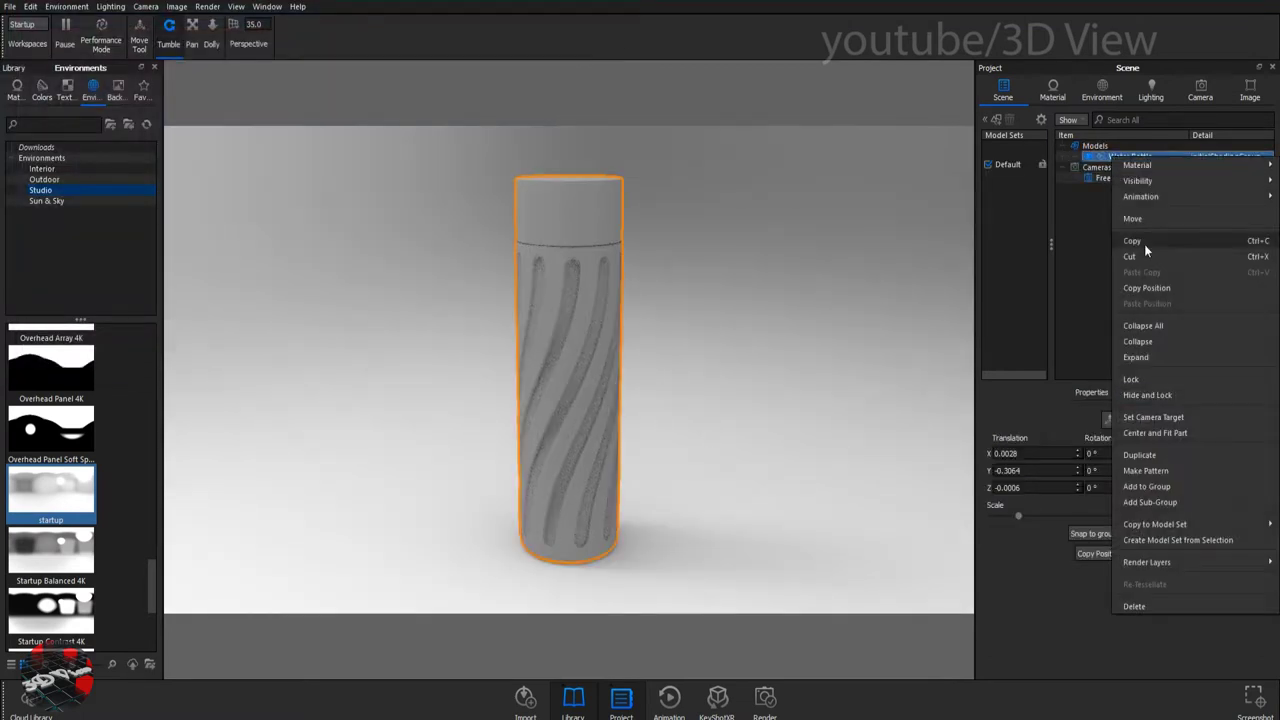
left_click(1138, 455)
left_click_drag(640, 354, 835, 330)
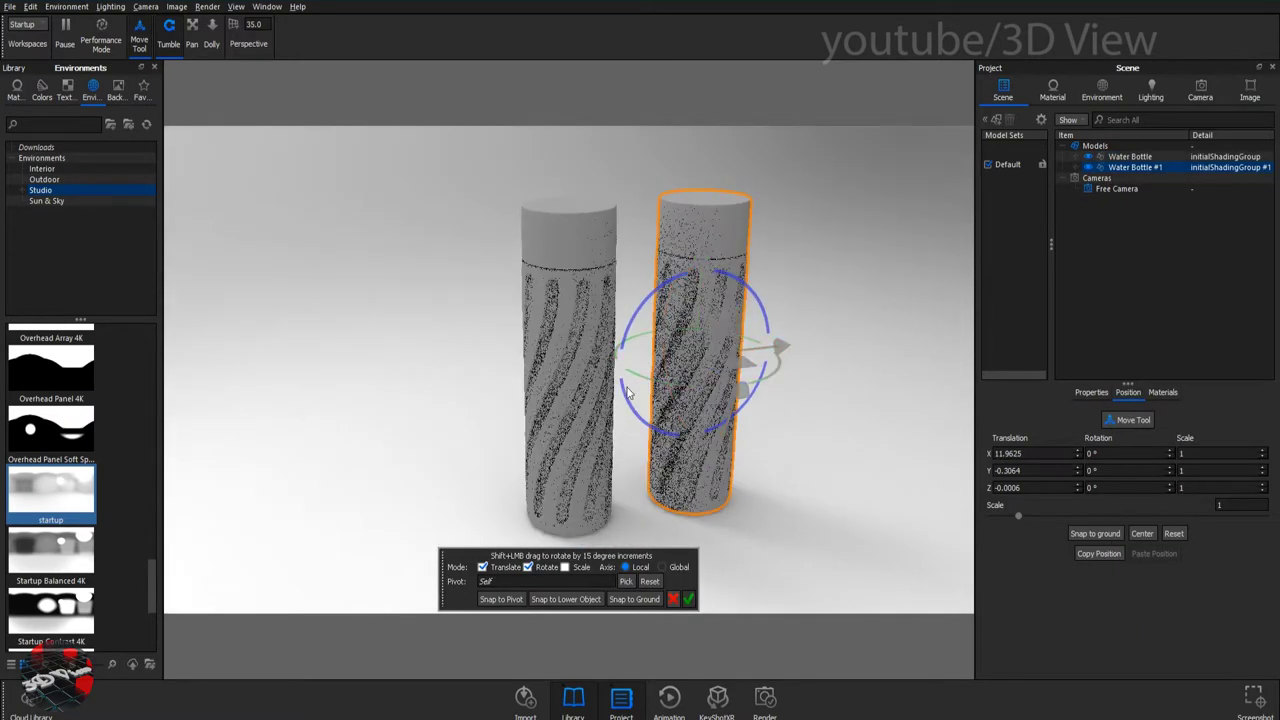
Duplicate the bottle again and move the second copy left to X −12.9021.
right_click(1138, 168)
left_click(1139, 465)
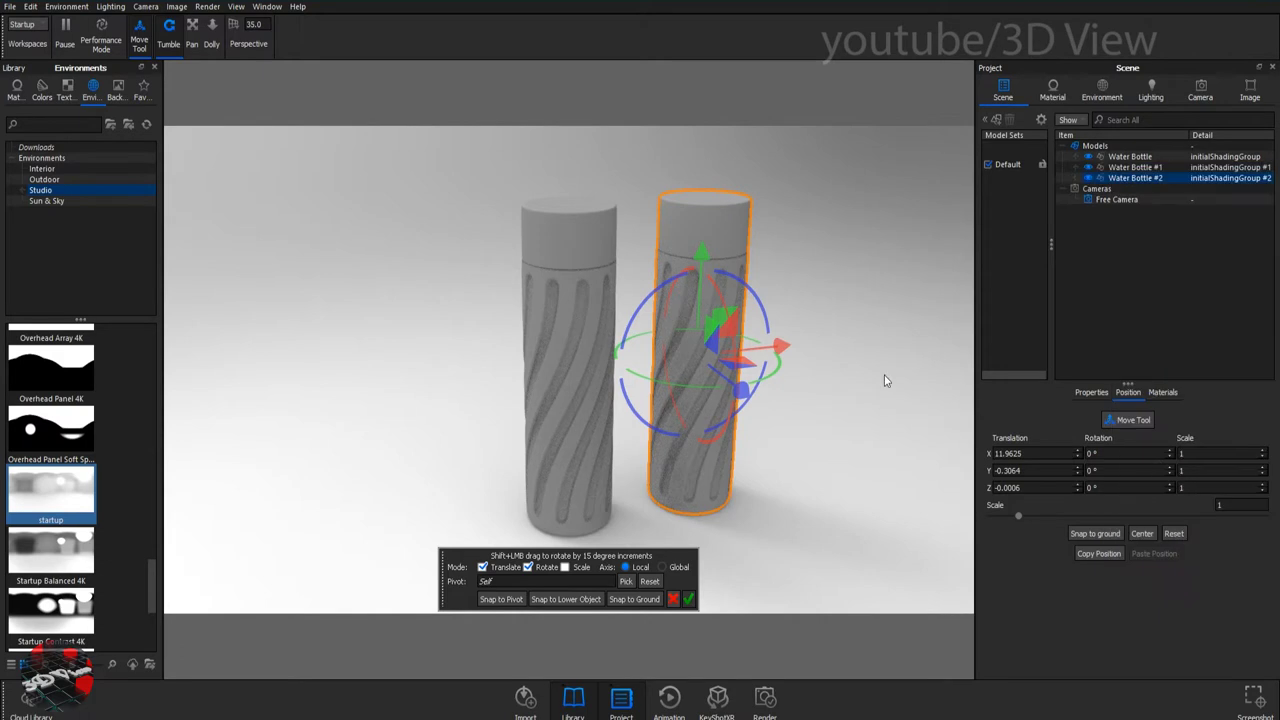
left_click_drag(790, 352, 479, 362)
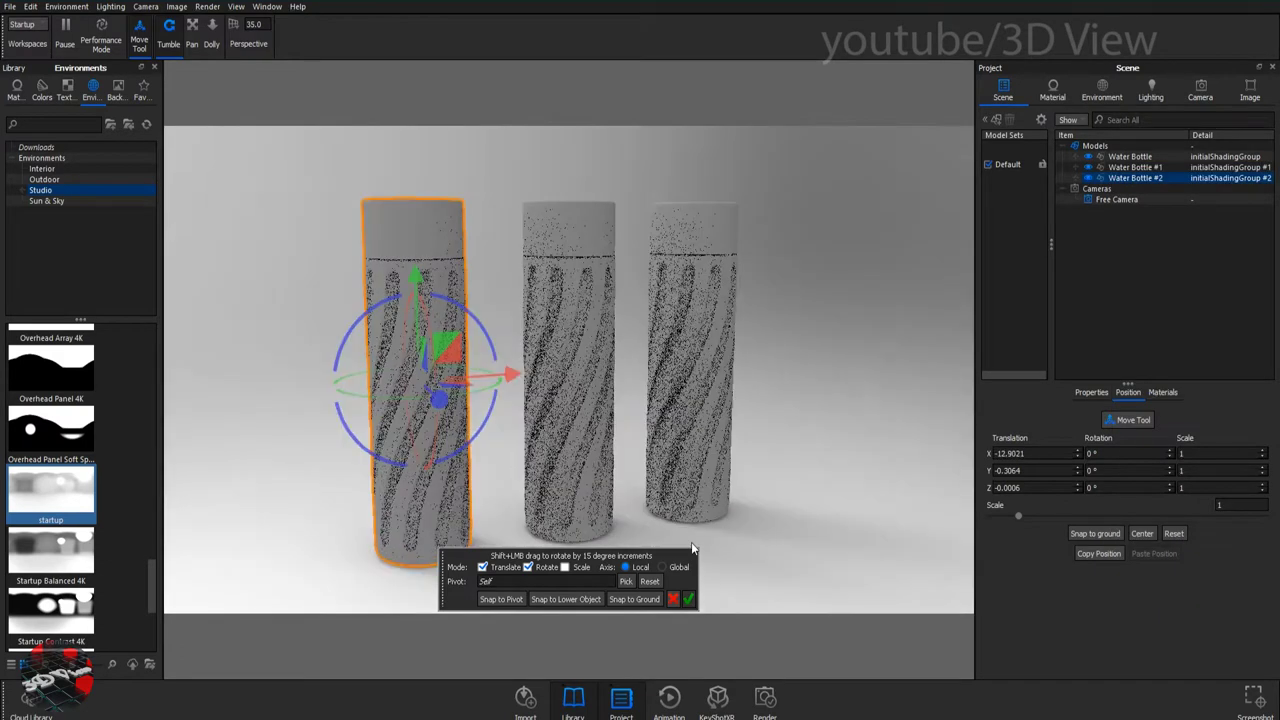
left_click(688, 599)
scroll(620, 355, "up", 2)
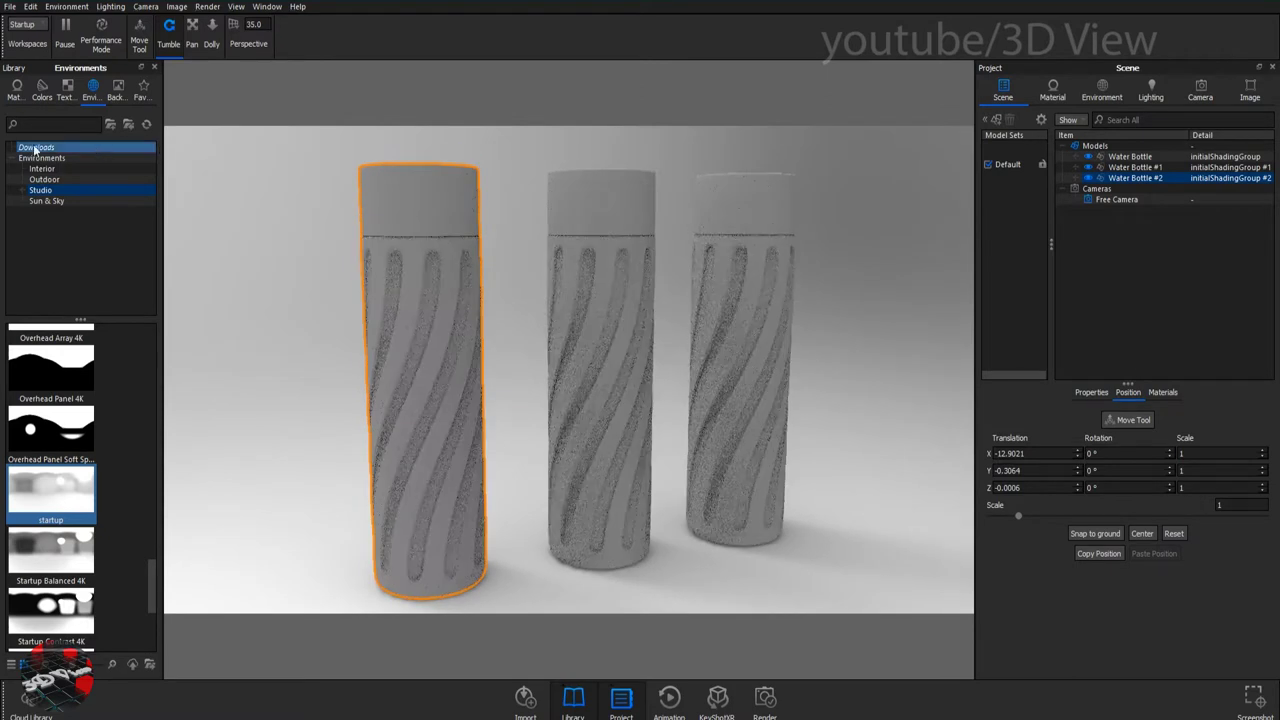
Drag Clear Shiny Plastic Yellow, Green and Red onto the left, middle and right bottles.
left_click(17, 88)
left_click_drag(78, 393, 402, 341)
mouse_move(78, 455)
left_mouse_down()
mouse_move(542, 400)
mouse_move(599, 350)
left_mouse_up()
left_click_drag(78, 576, 742, 318)
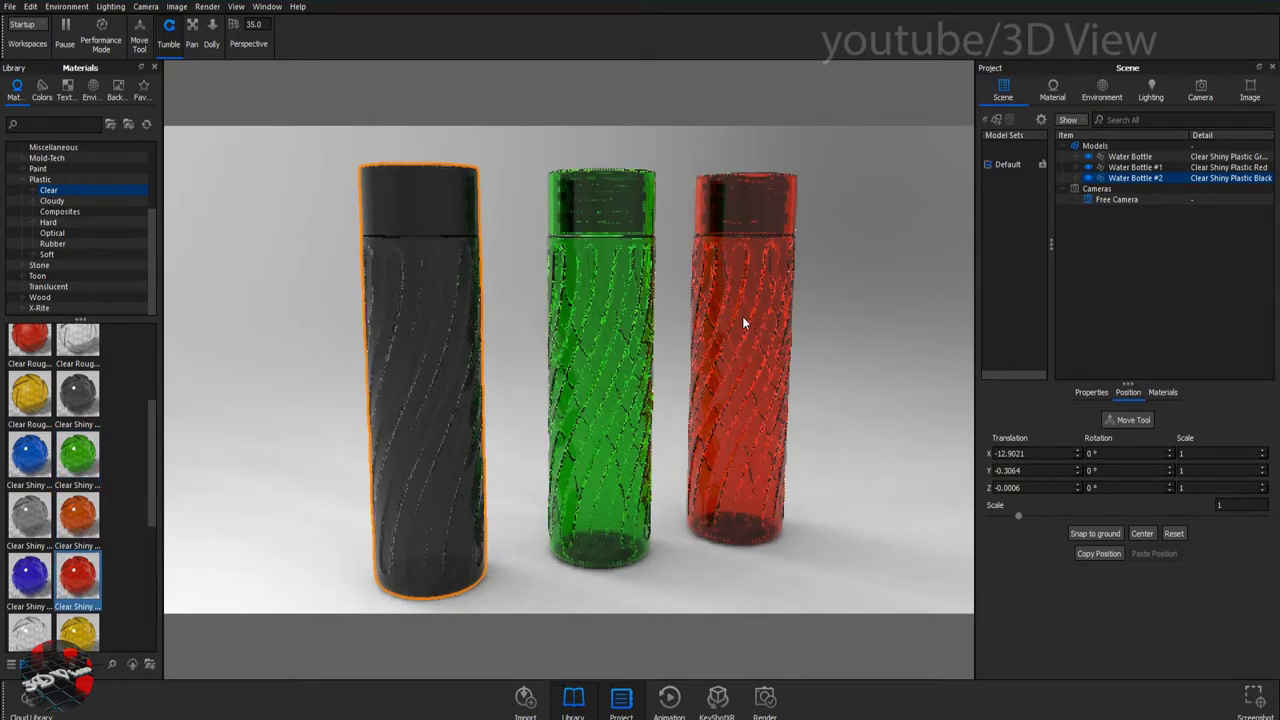
left_click_drag(152, 458, 155, 485)
left_click_drag(78, 548, 402, 401)
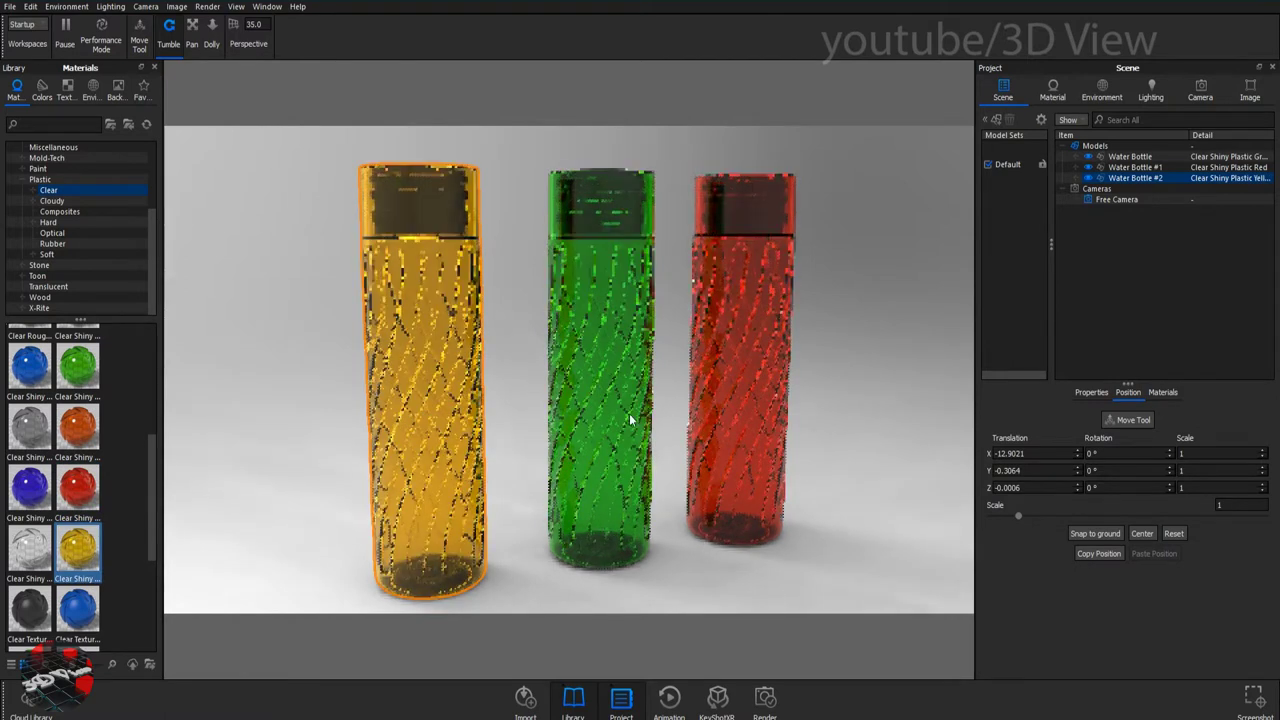
left_click(766, 697)
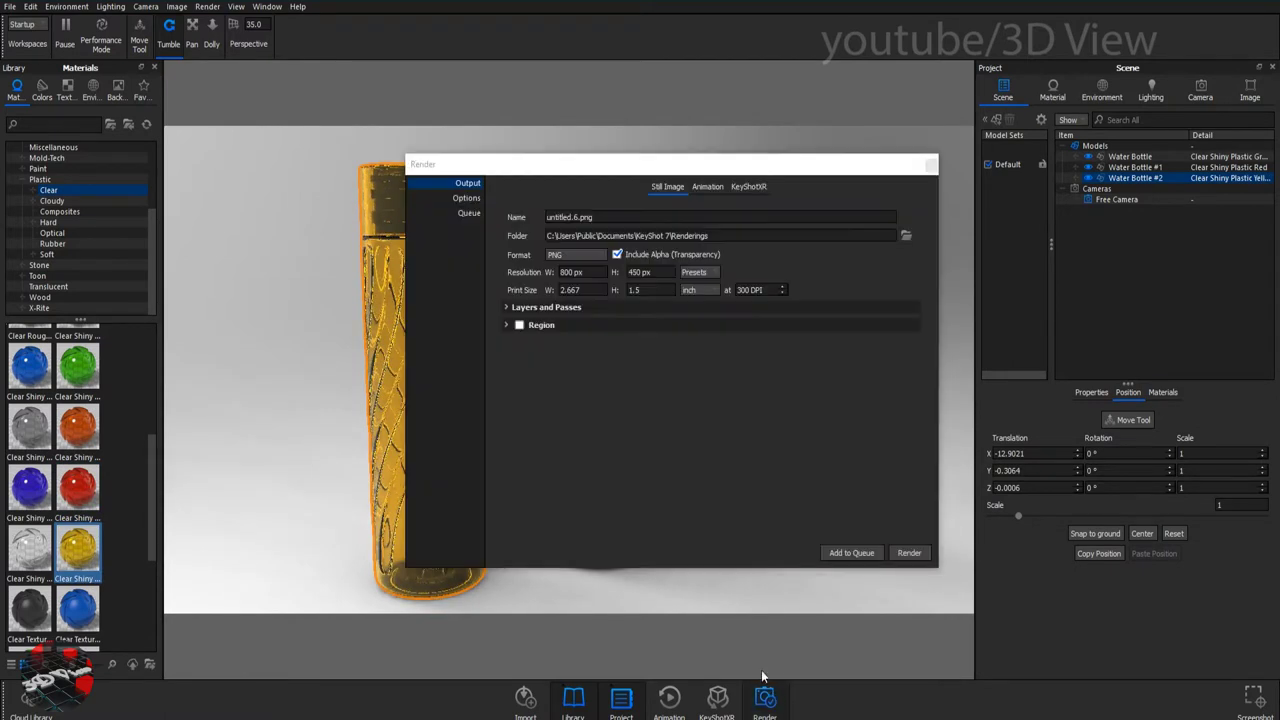
Render at the 1920 × 1079 preset to the Desktop folder under the name WaterBottle.
left_click(694, 272)
left_click(715, 337)
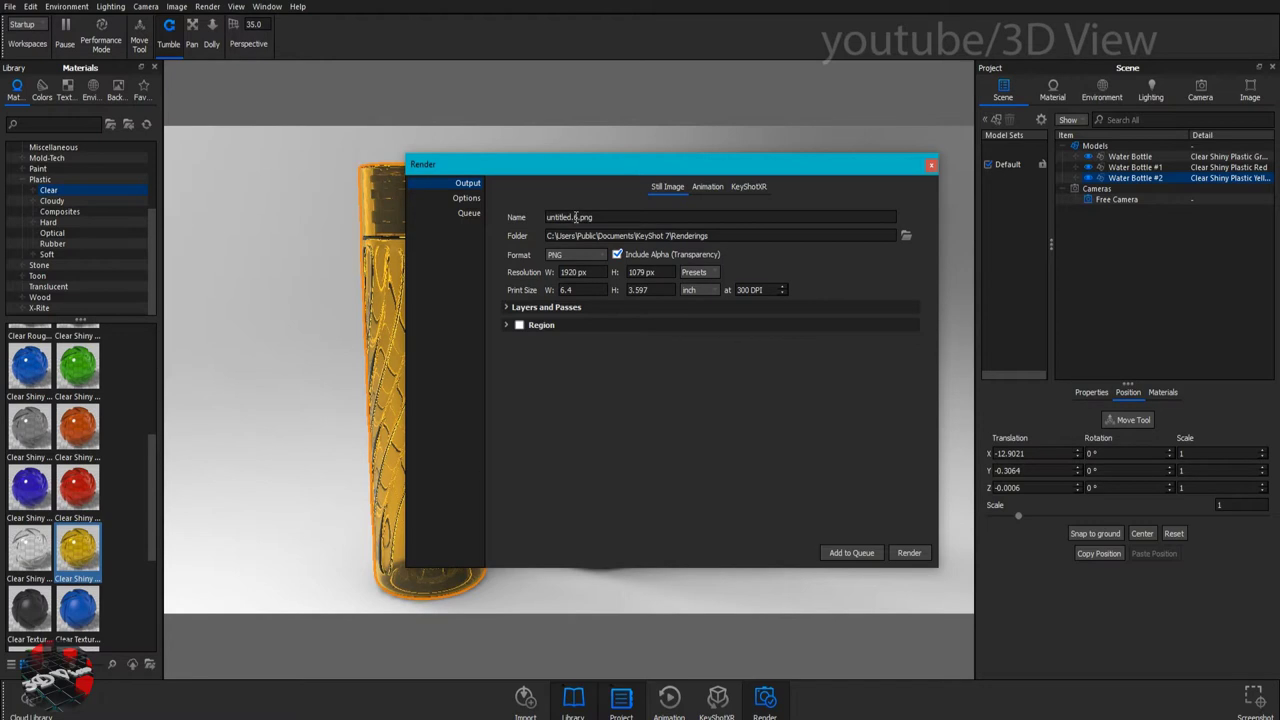
left_click(906, 235)
left_click(466, 309)
left_click(460, 292)
left_click(926, 537)
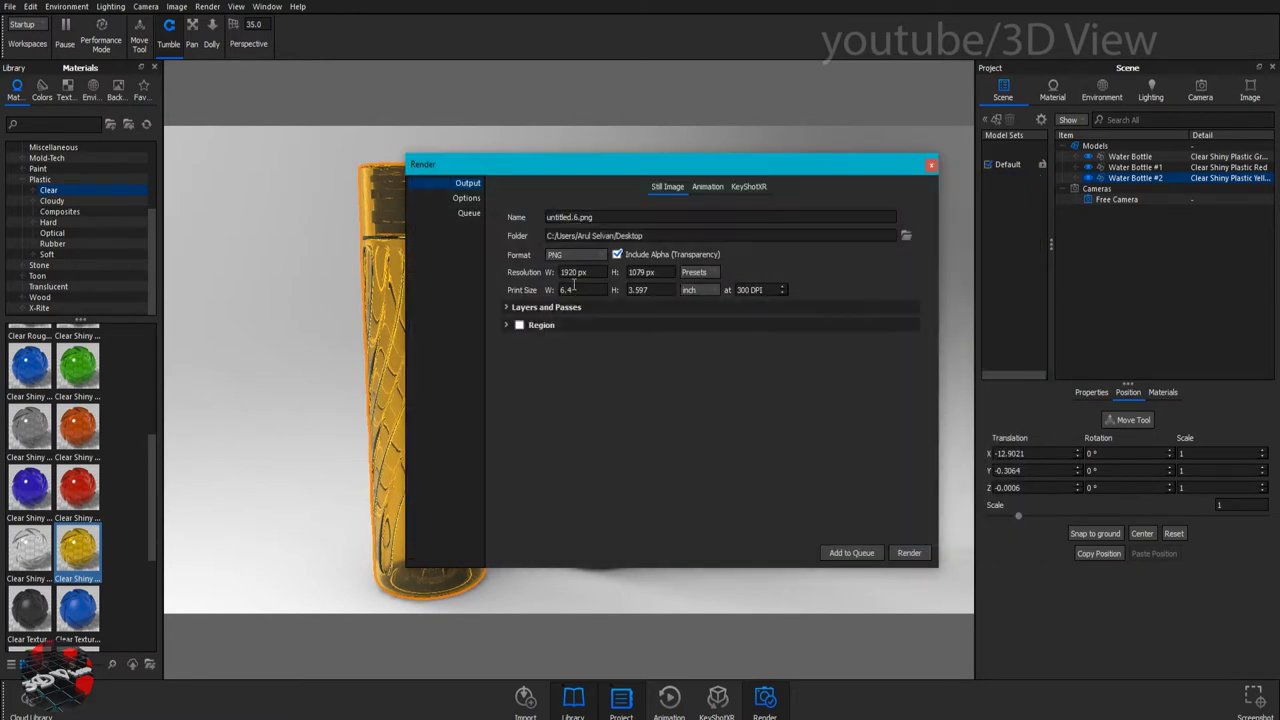
type("WaterBo")
type("ttle")
left_click(909, 553)
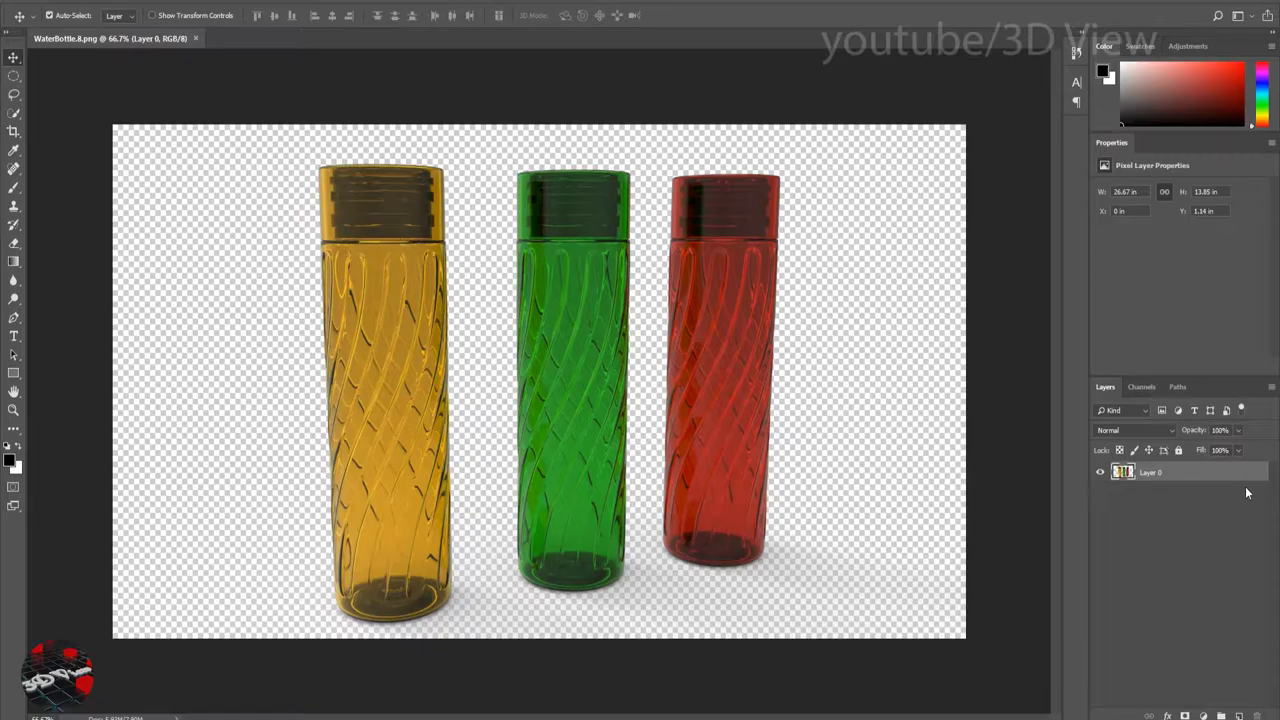
Add a new layer beneath the bottles' layer and fill it with white.
left_click(1240, 716)
left_click_drag(1143, 470, 1170, 496)
key("x")
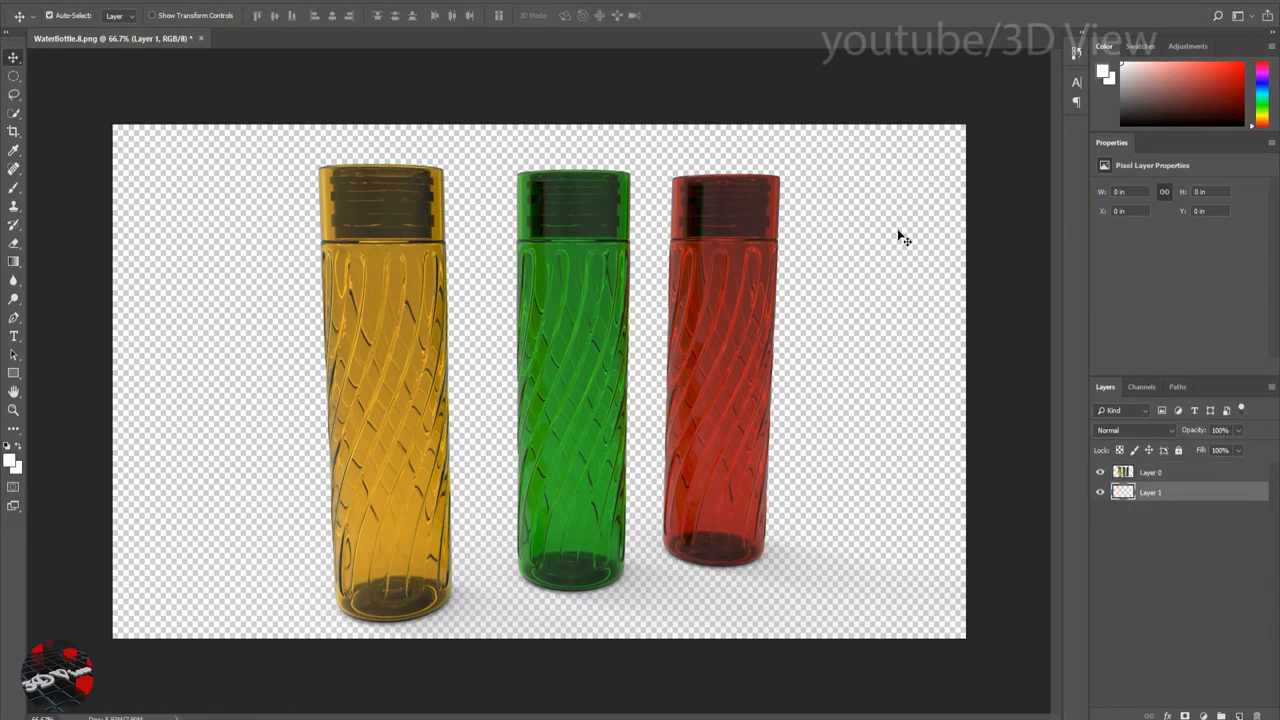
key("alt+BackSpace")
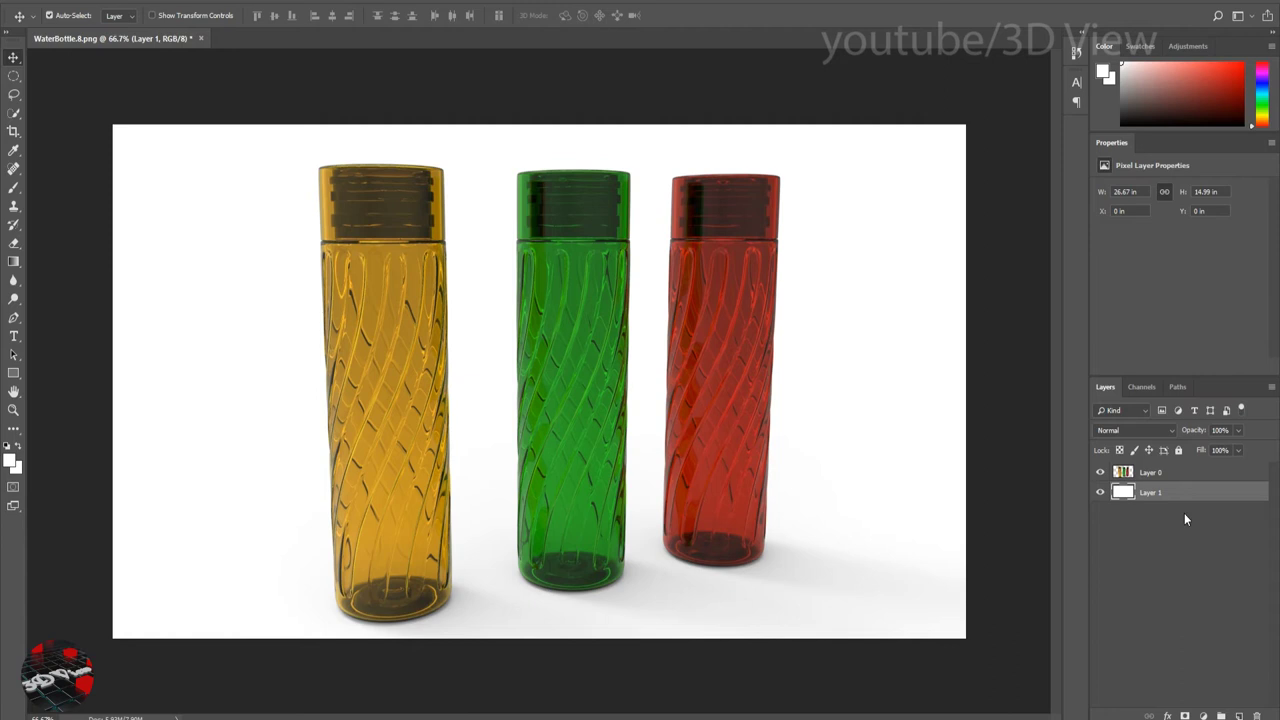
Brighten the bottles' layer with the Camera Raw Filter at Exposure +0.45.
left_click(1185, 475)
left_click(222, 3)
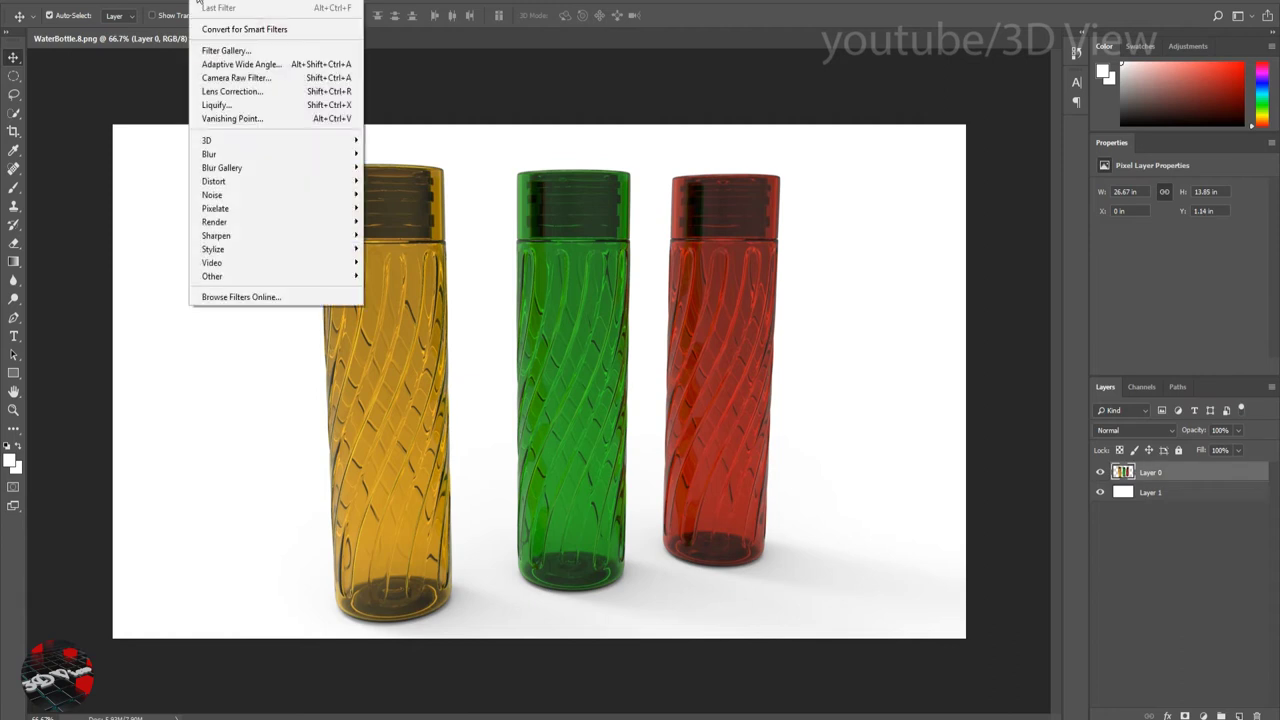
left_click(234, 78)
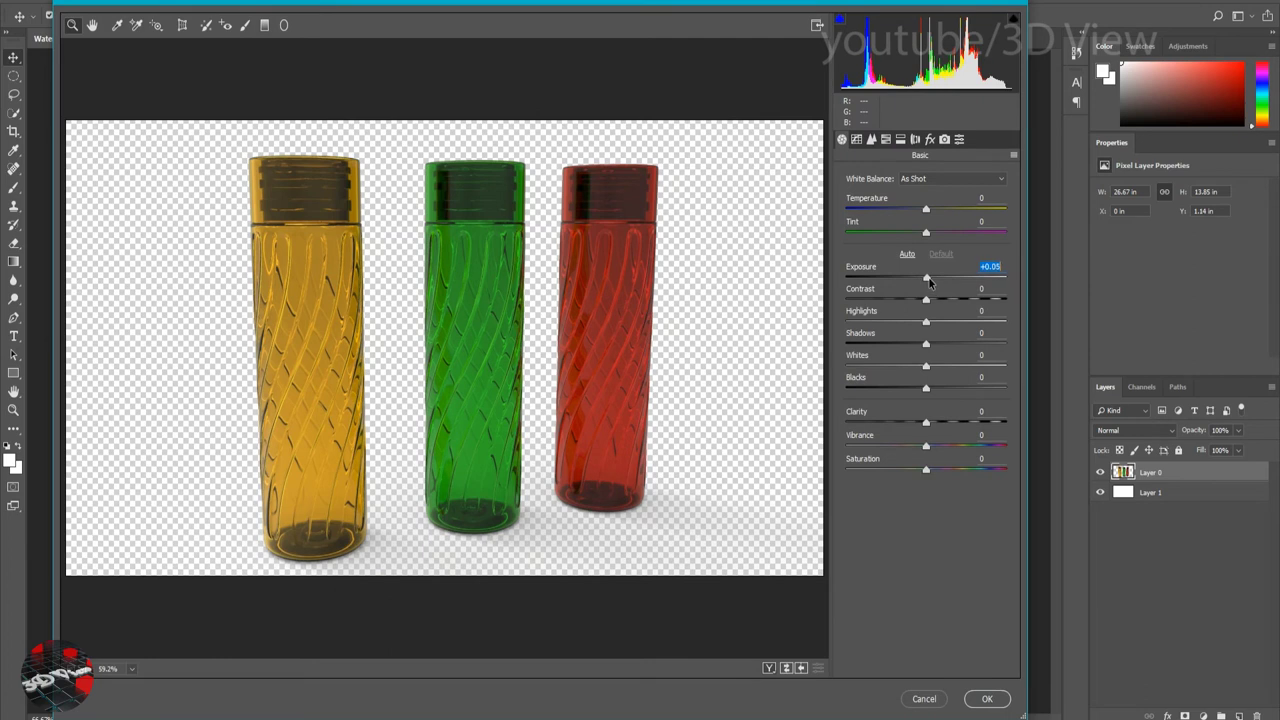
left_click_drag(929, 283, 931, 301)
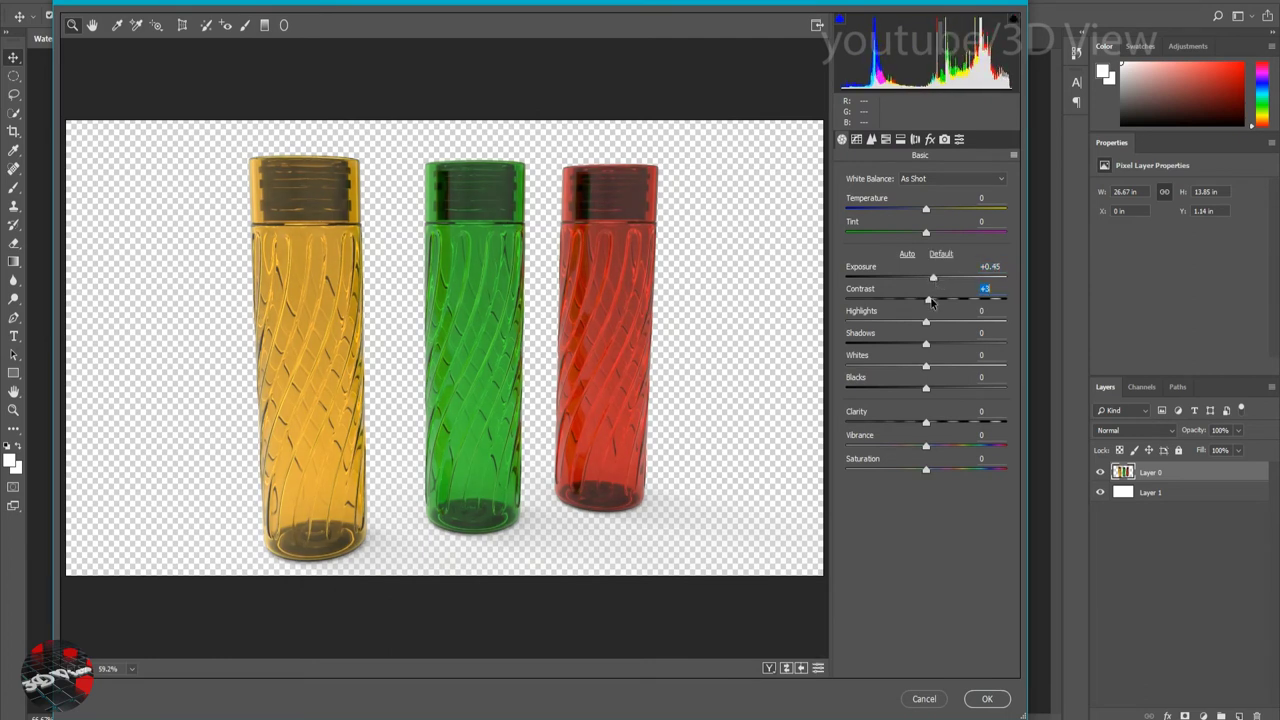
left_click(986, 699)
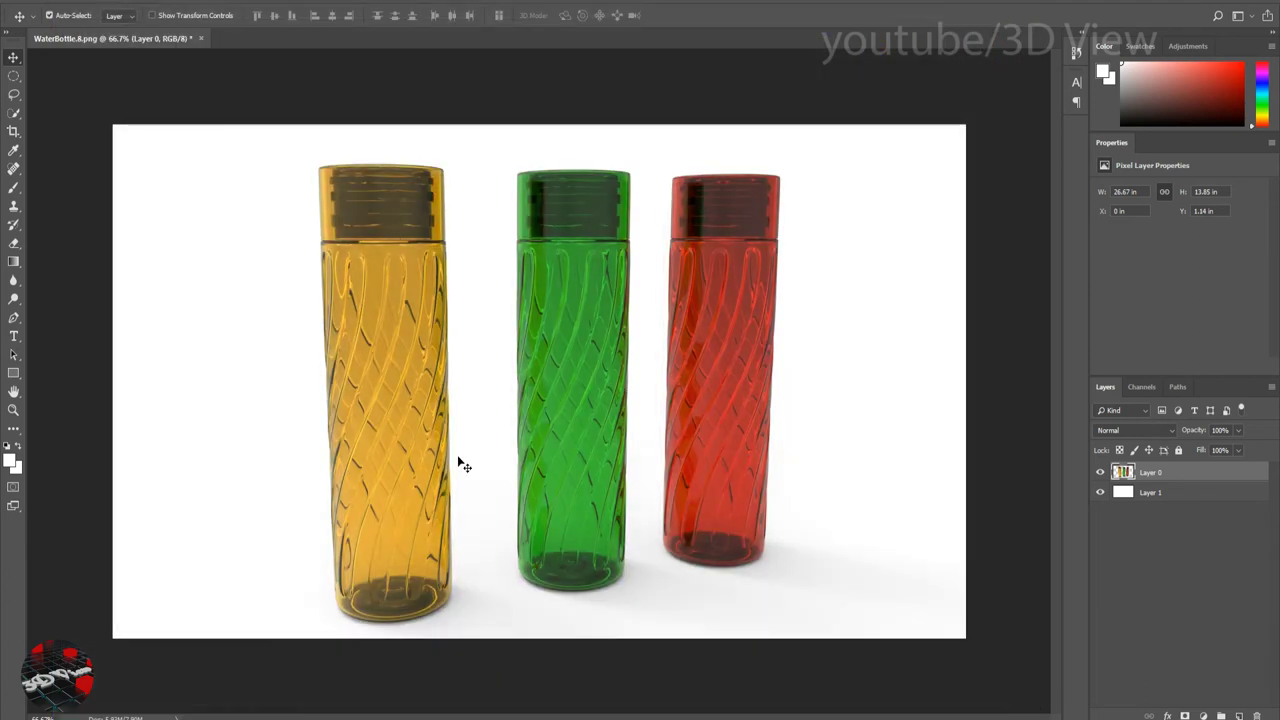